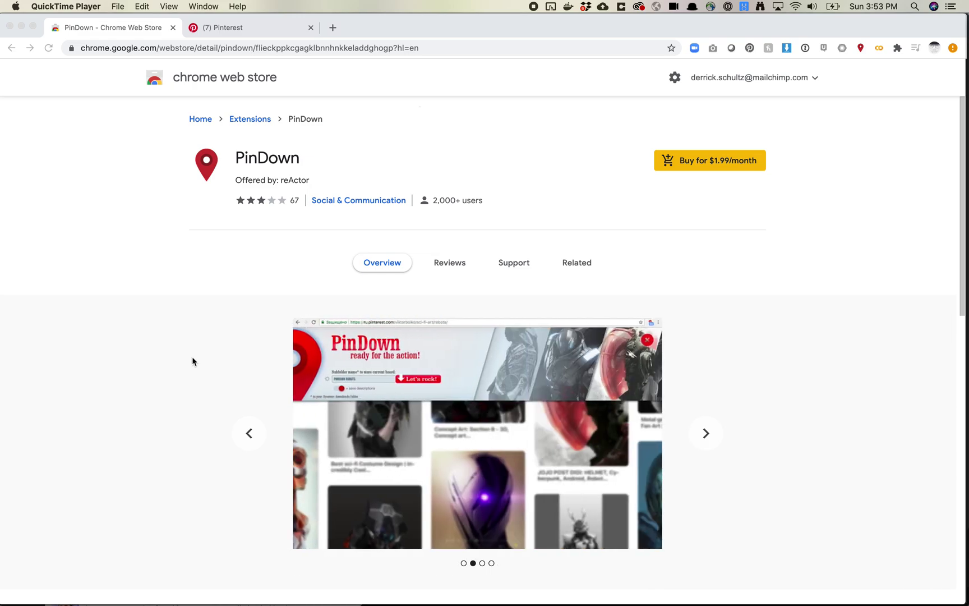
Step: Review the PinDown Chrome Web Store listing ($1.99/month), then switch to the Pinterest pin tab
scroll(219, 283, "down", 7)
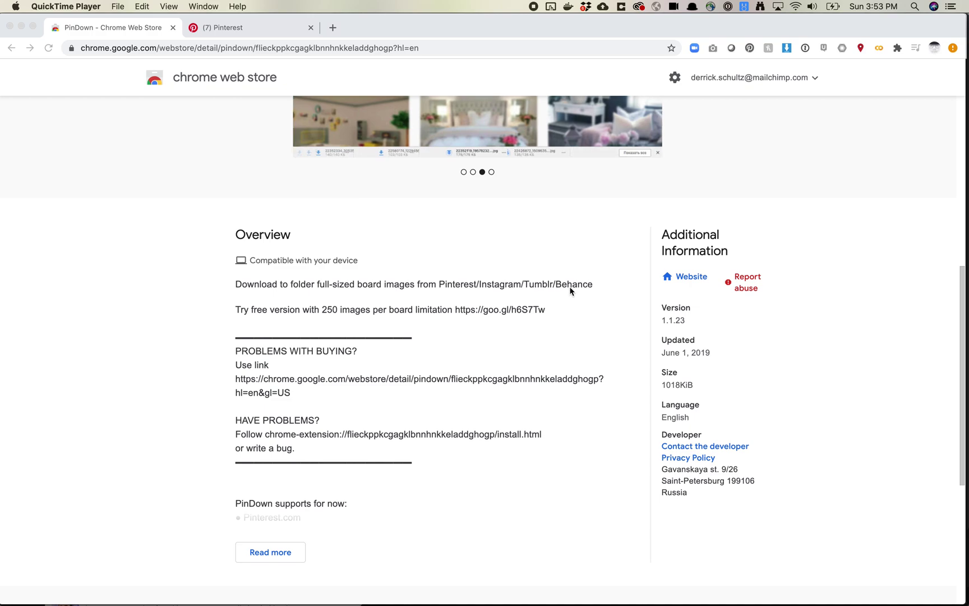
scroll(570, 290, "up", 7)
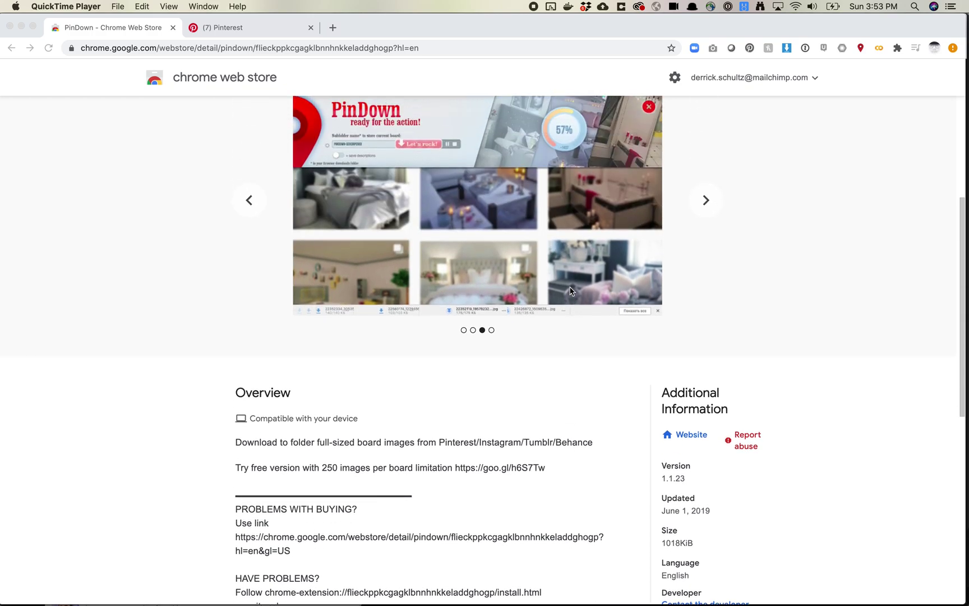
scroll(570, 291, "up", 1)
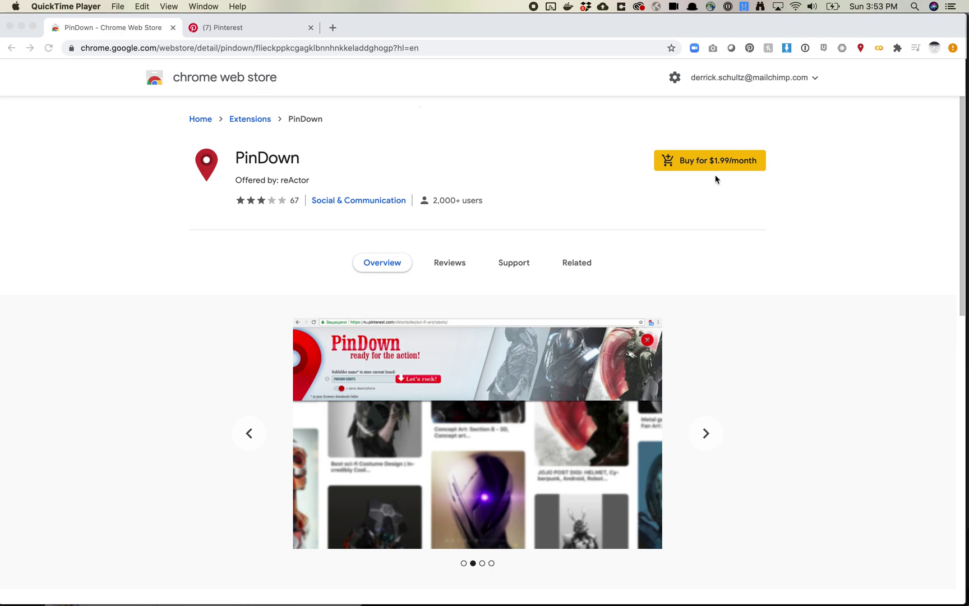
scroll(662, 283, "down", 10)
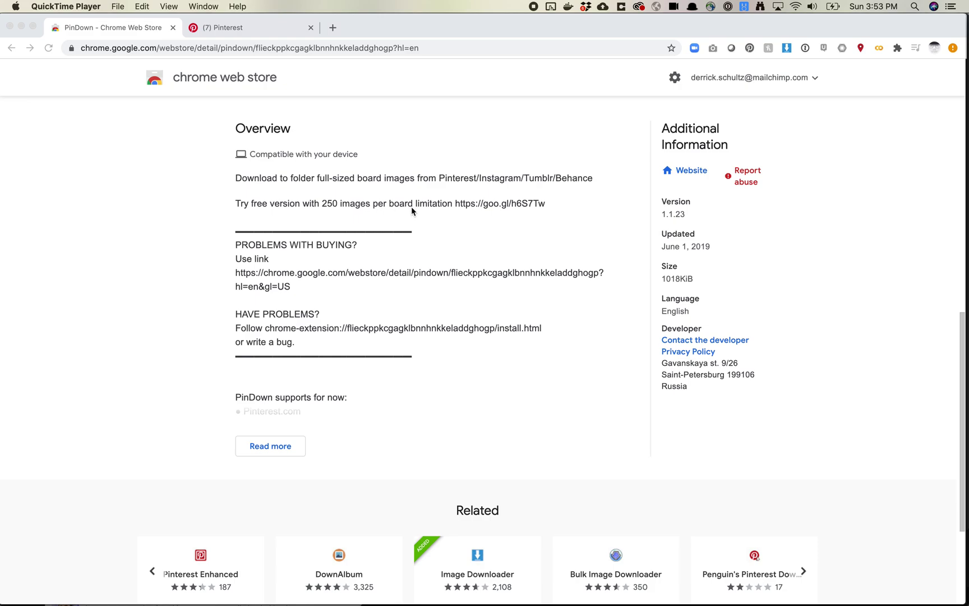
scroll(427, 209, "up", 10)
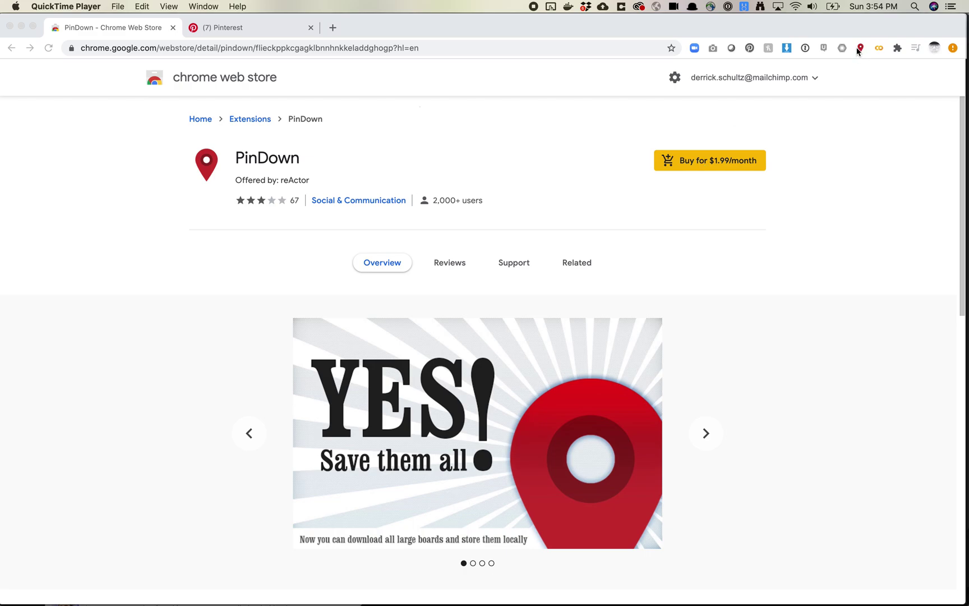
left_click(254, 31)
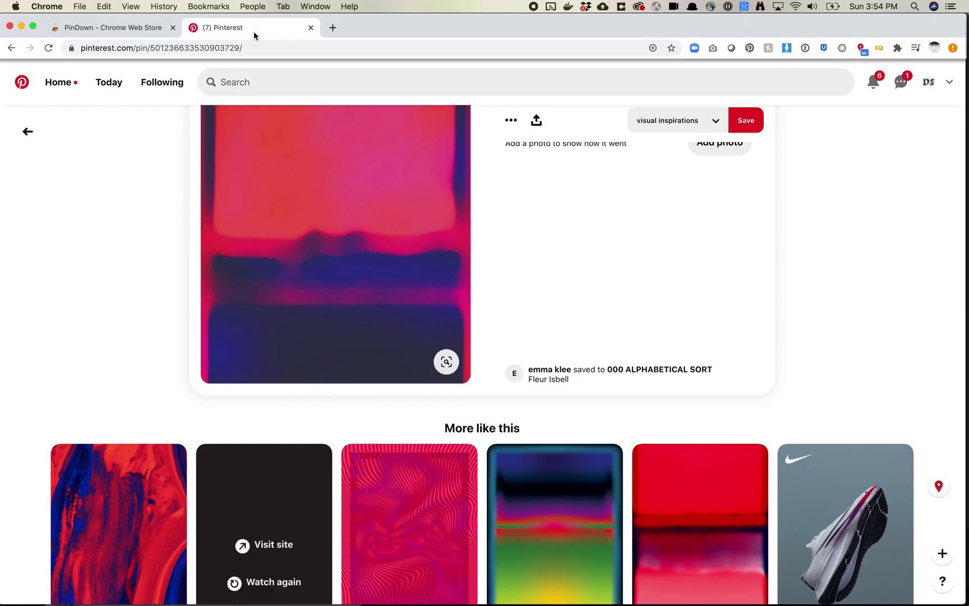
scroll(164, 210, "up", 3)
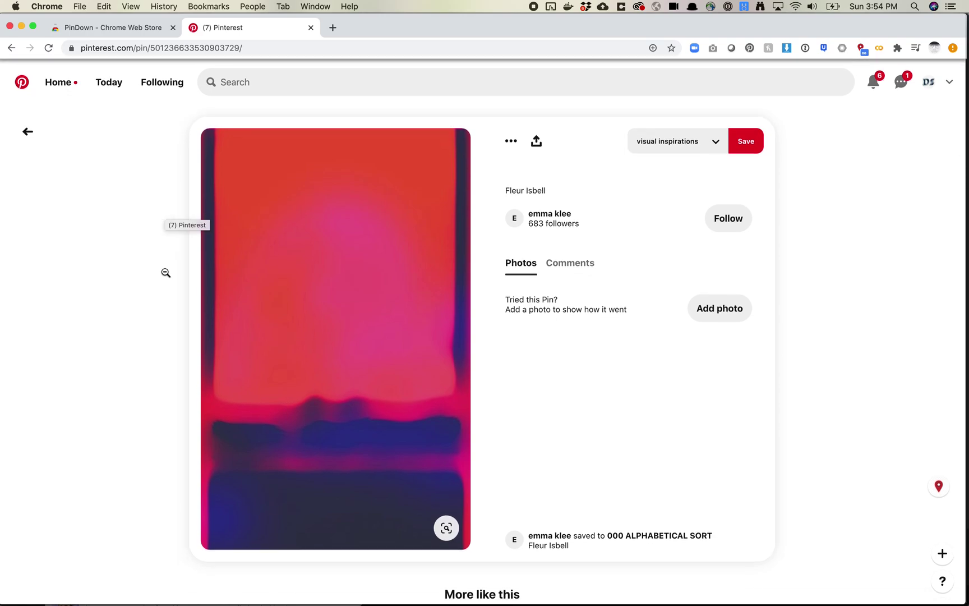
scroll(141, 310, "down", 10)
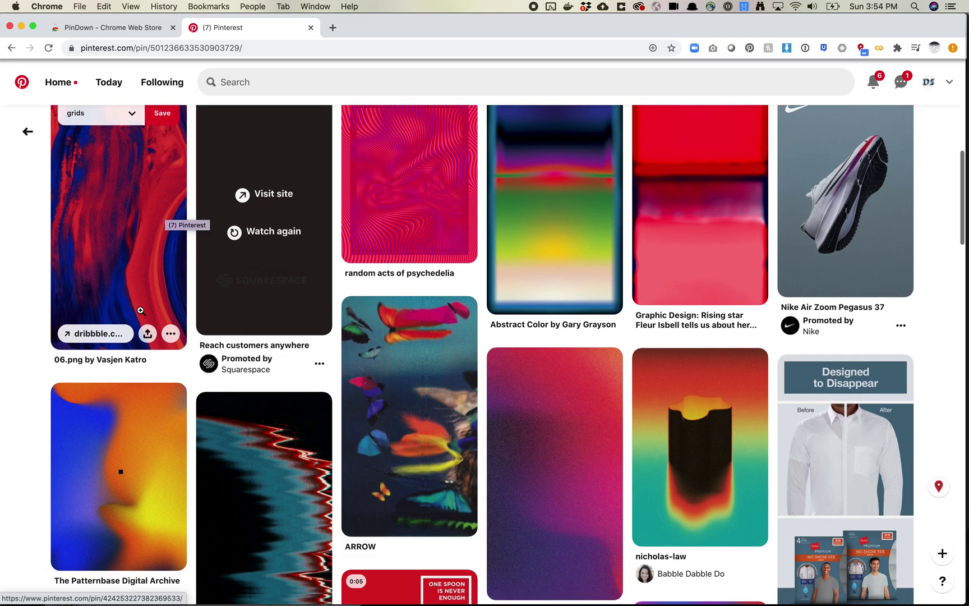
scroll(141, 310, "up", 2)
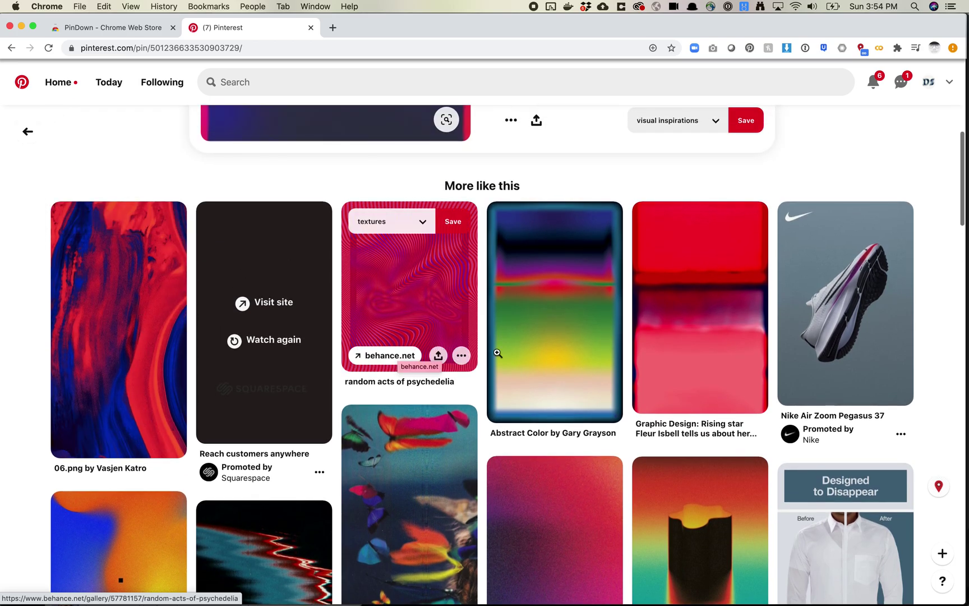
scroll(539, 368, "down", 10)
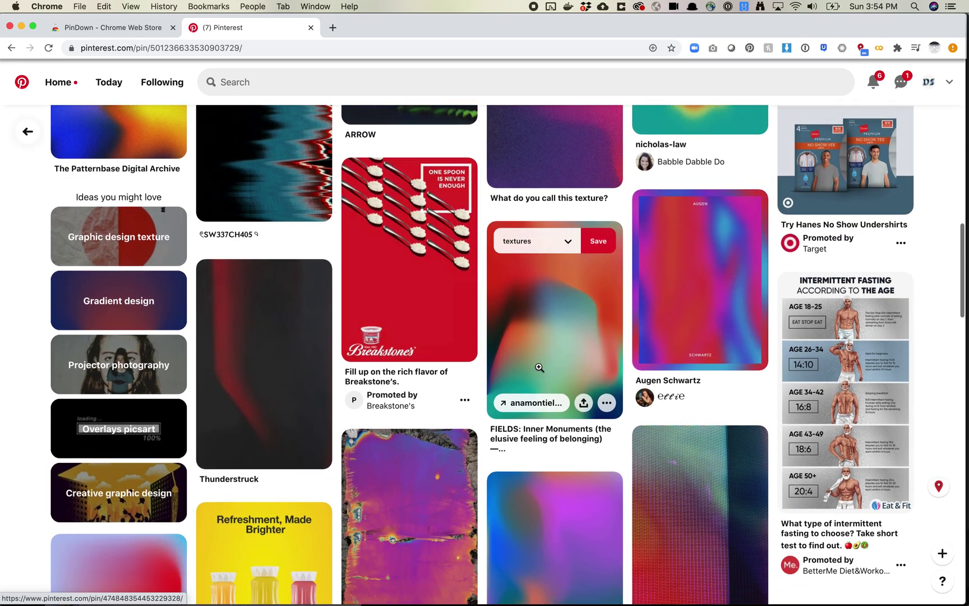
scroll(539, 365, "down", 8)
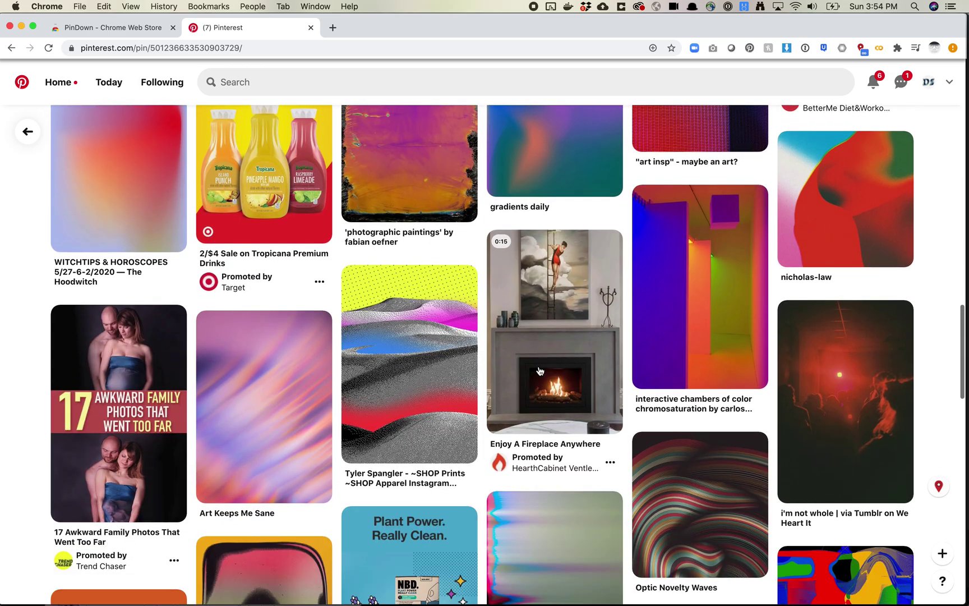
scroll(414, 337, "down", 2)
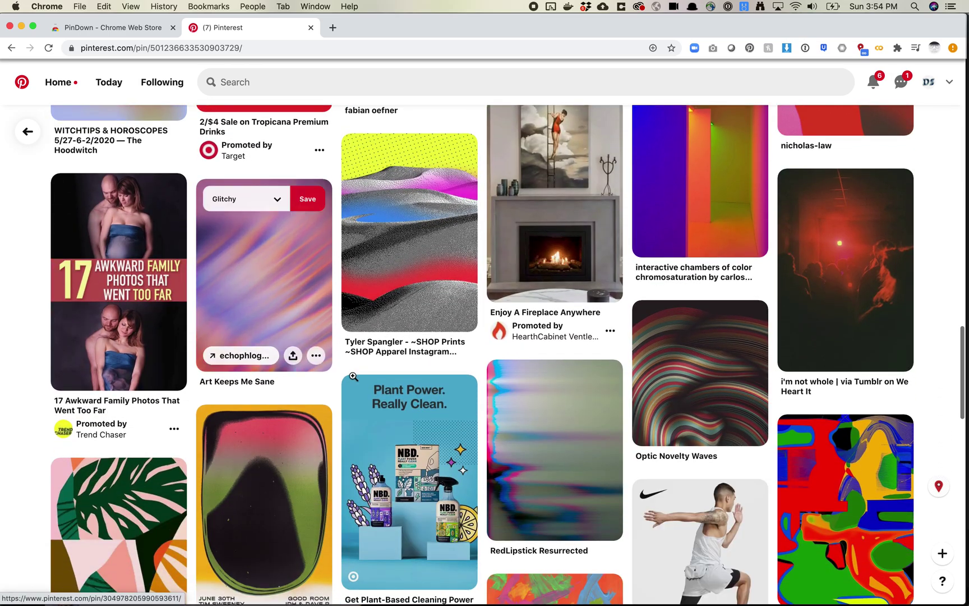
scroll(708, 392, "down", 12)
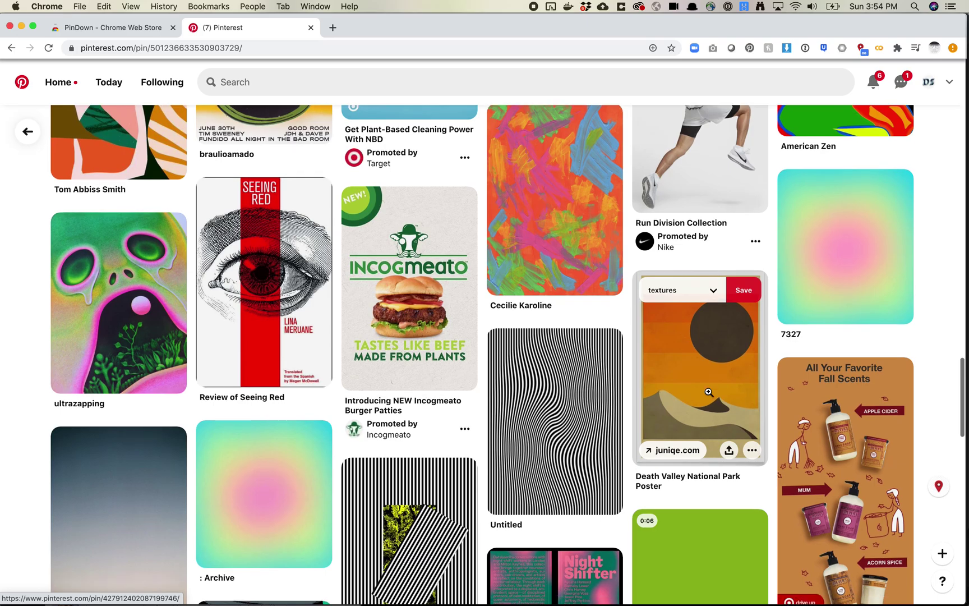
scroll(708, 391, "down", 4)
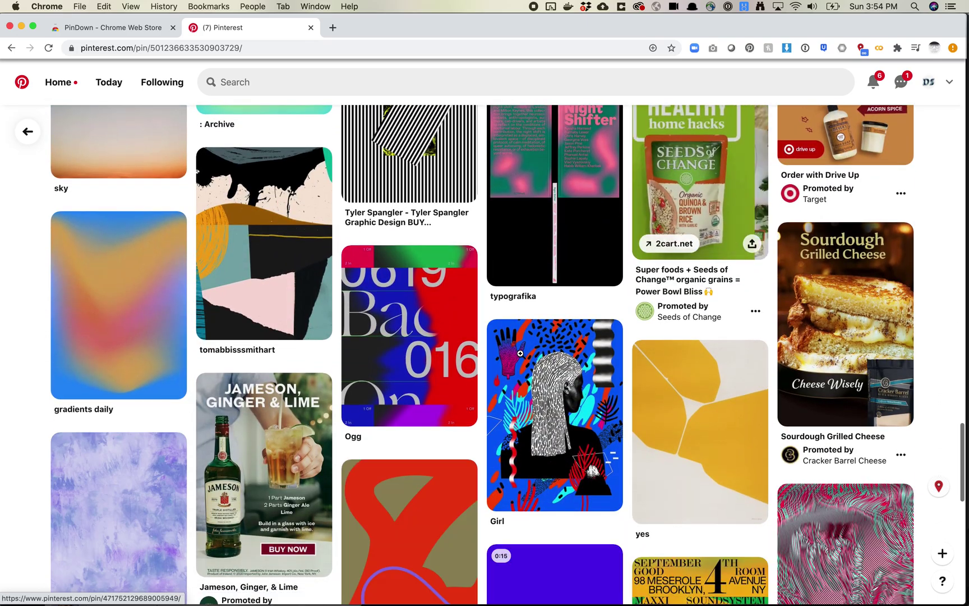
scroll(514, 346, "down", 15)
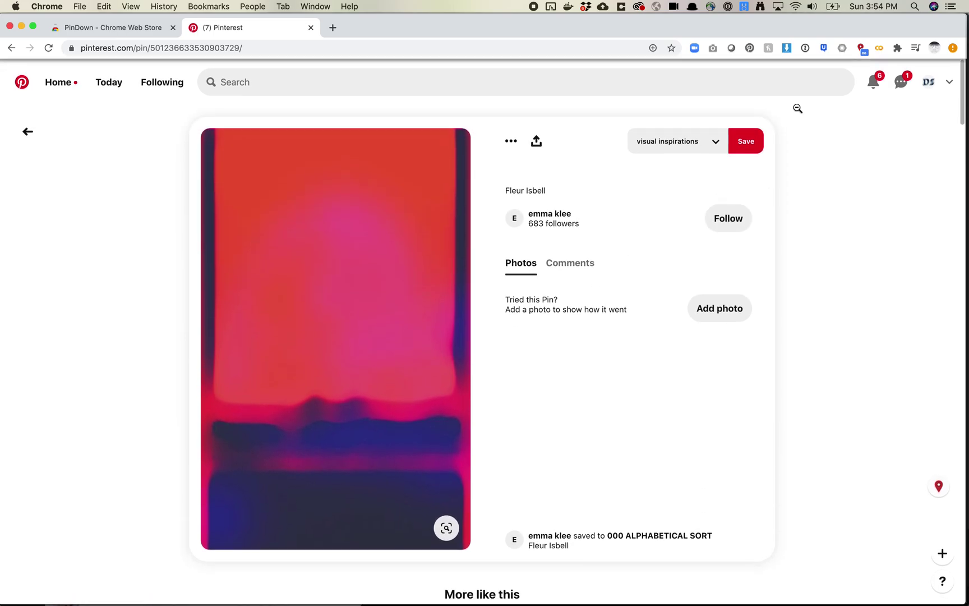
left_click(860, 49)
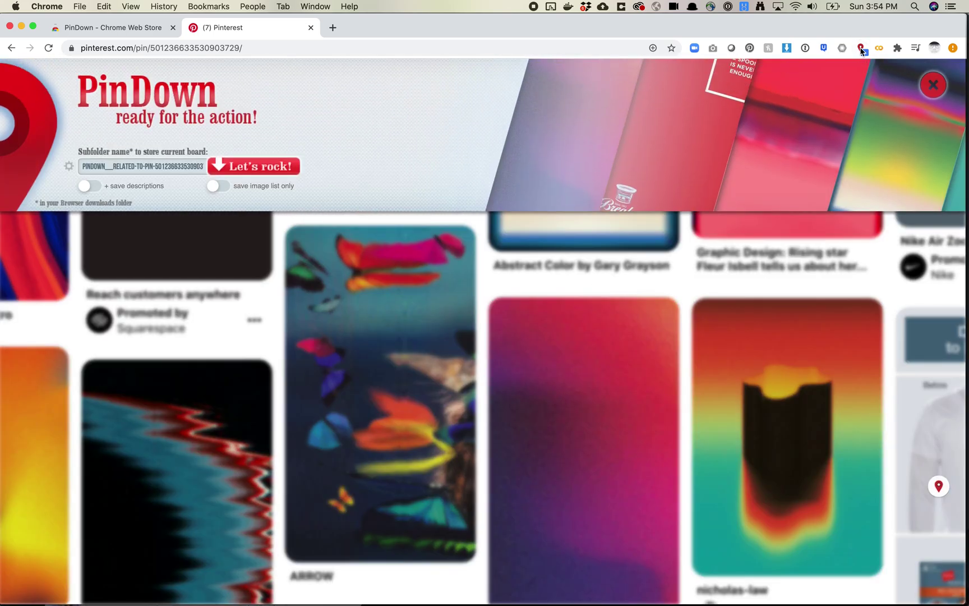
Step: Review PinDown's settings (queue of 4, folder prefix PINDOWN__) and close them unchanged
left_click(150, 168)
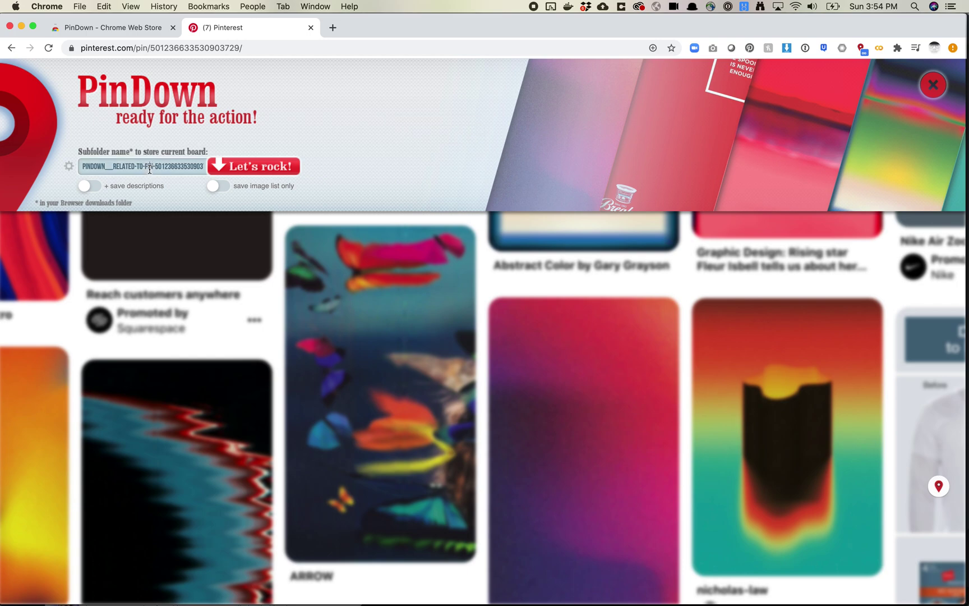
left_click(68, 166)
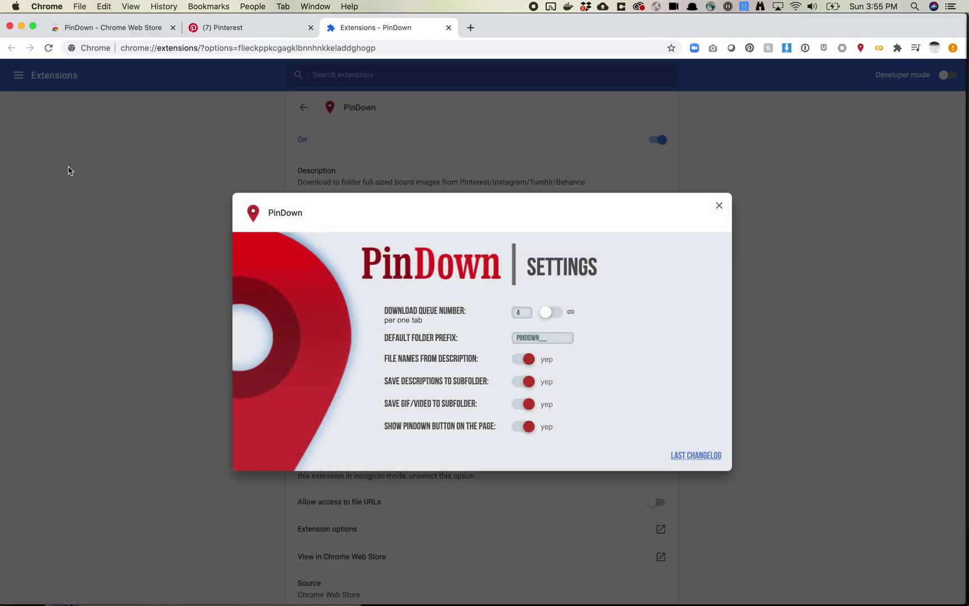
left_click(546, 340)
left_click_drag(554, 340, 515, 339)
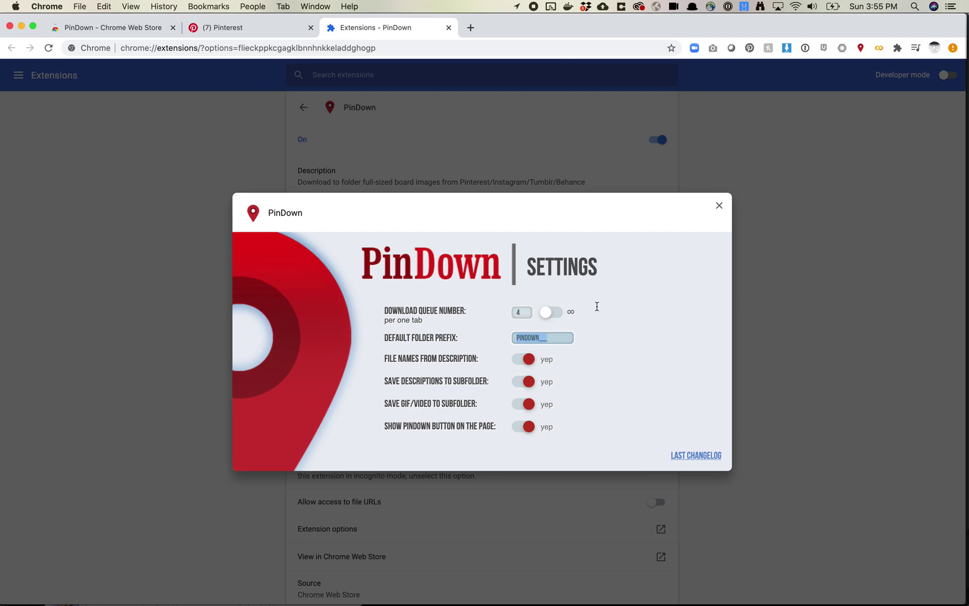
left_click(554, 315)
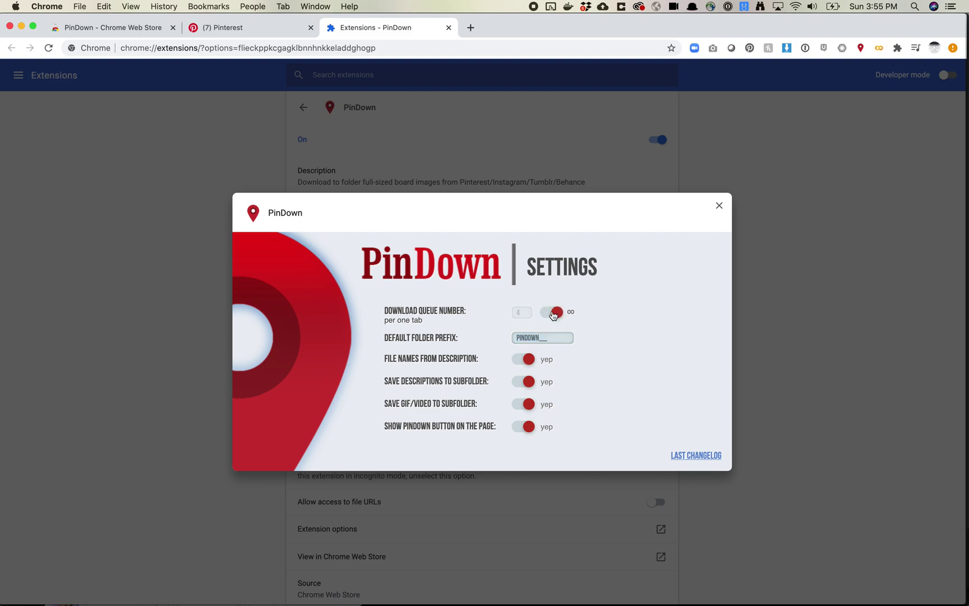
left_click(550, 314)
left_click(720, 205)
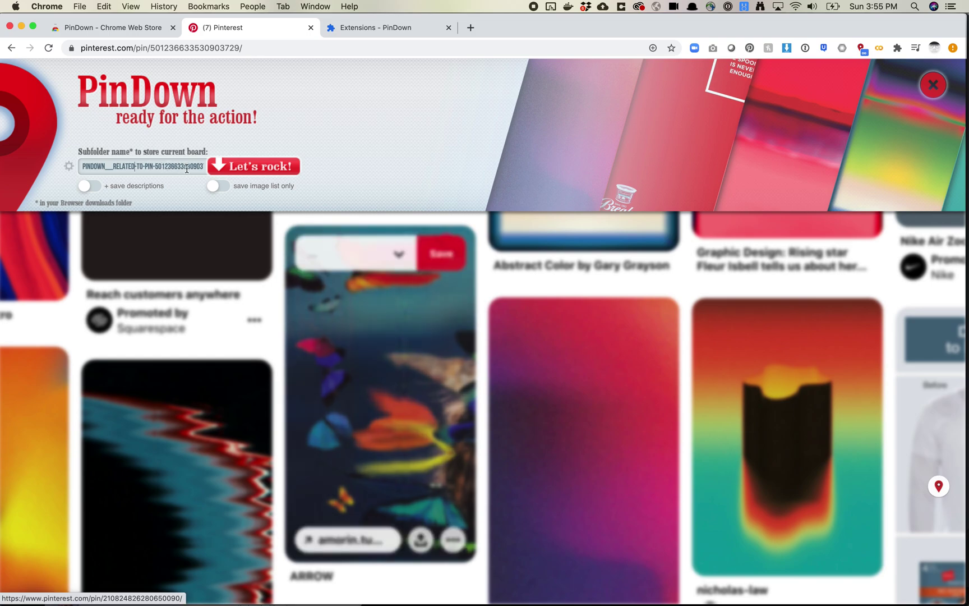
Step: Edit the subfolder name to related-to-pin and start the download, confirming the unknown pin count
left_click_drag(136, 166, 162, 166)
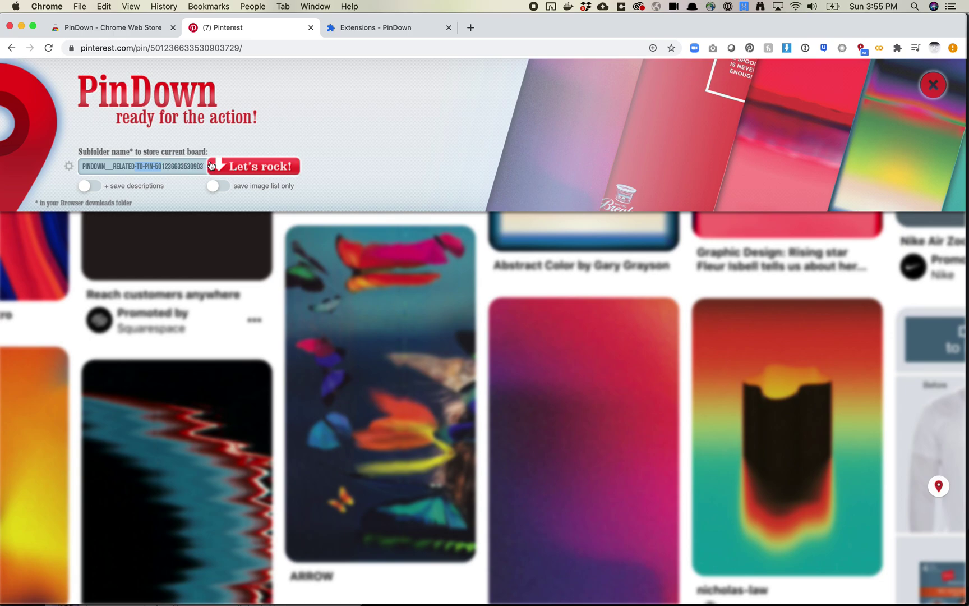
key("Right")
key("Right")
key("Right")
key("Right")
key("Right")
key("BackSpace")
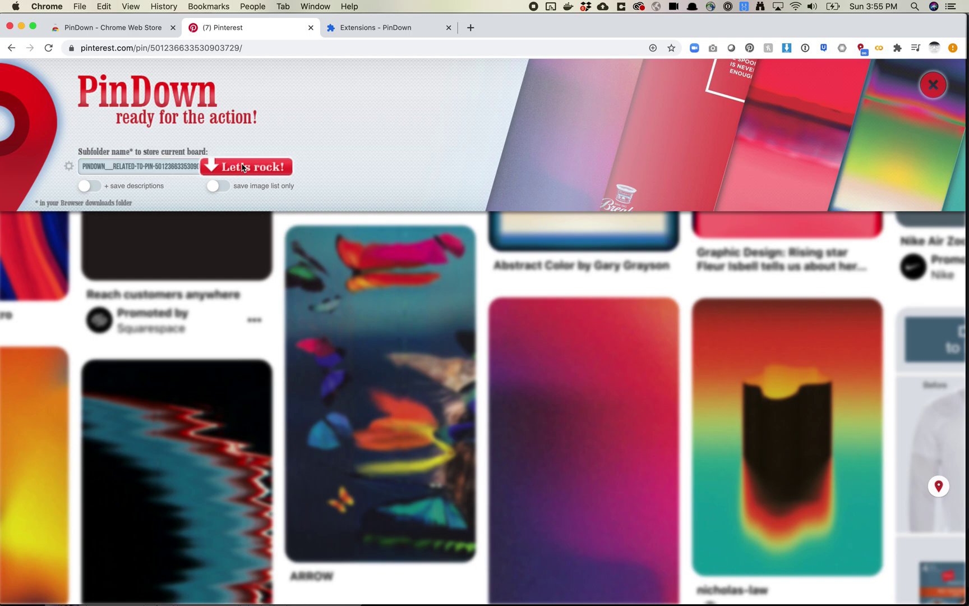
left_click(243, 167)
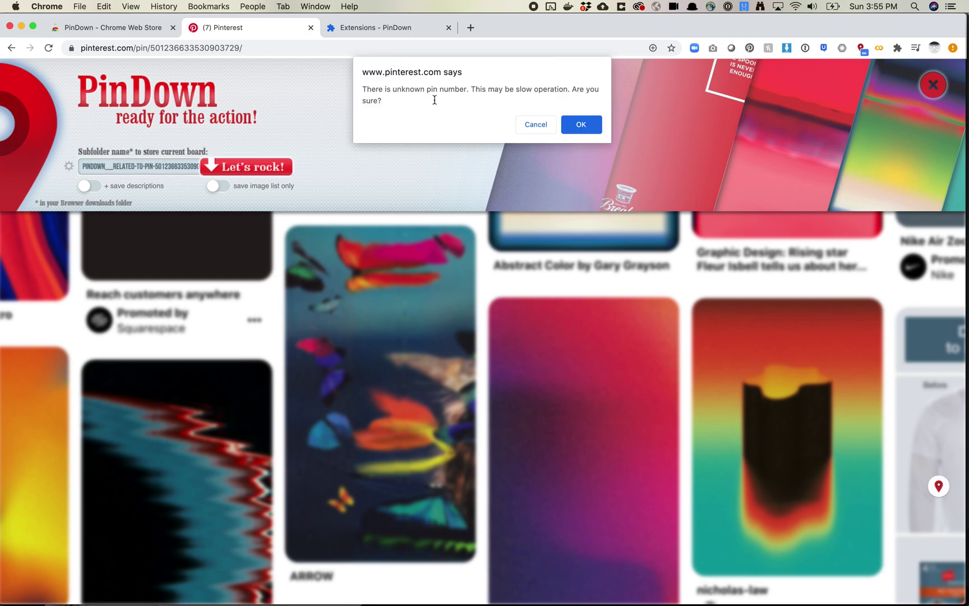
left_click(584, 127)
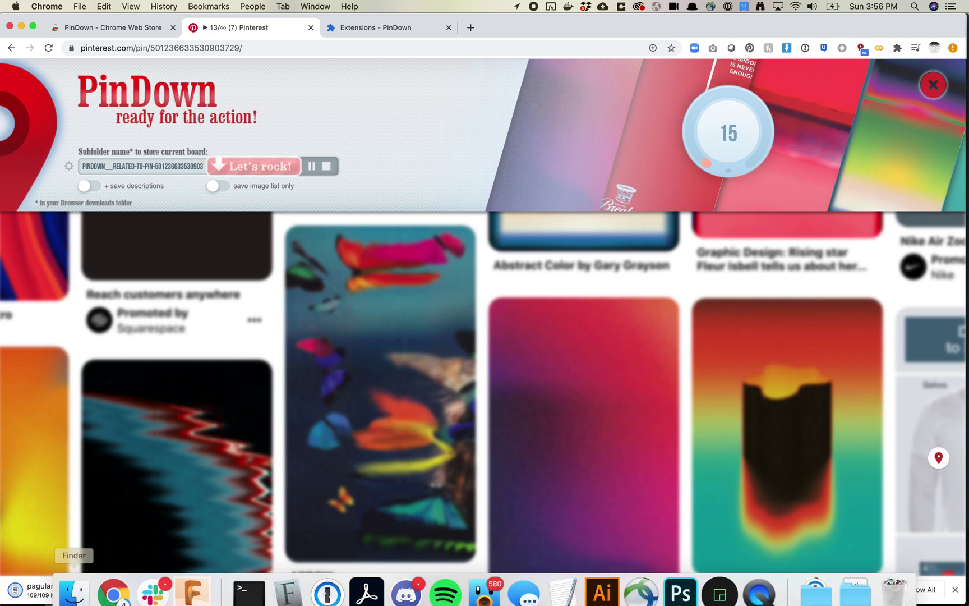
Step: Open the new PinDown related-pins folder in Finder's Downloads
left_click(71, 581)
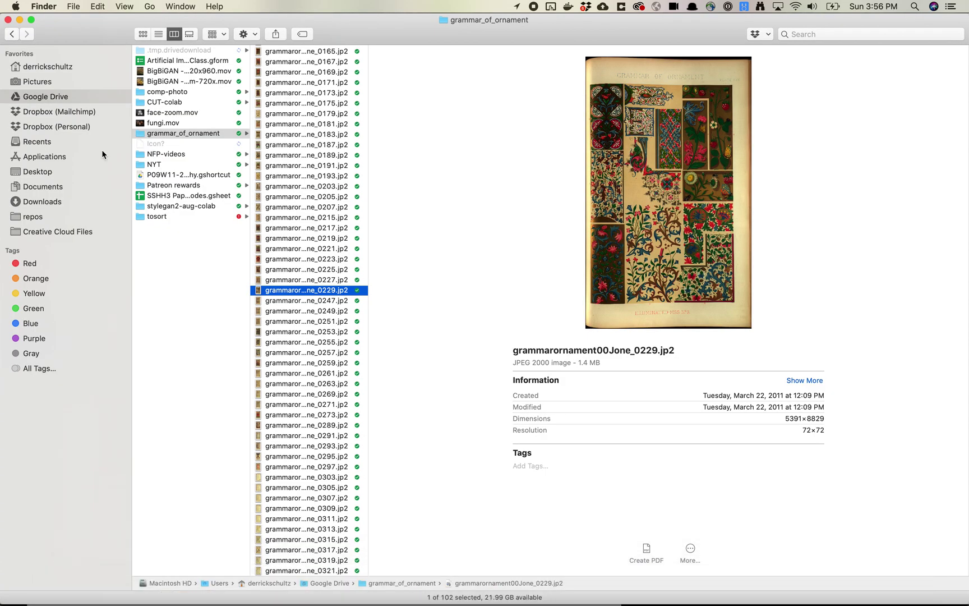
left_click(40, 202)
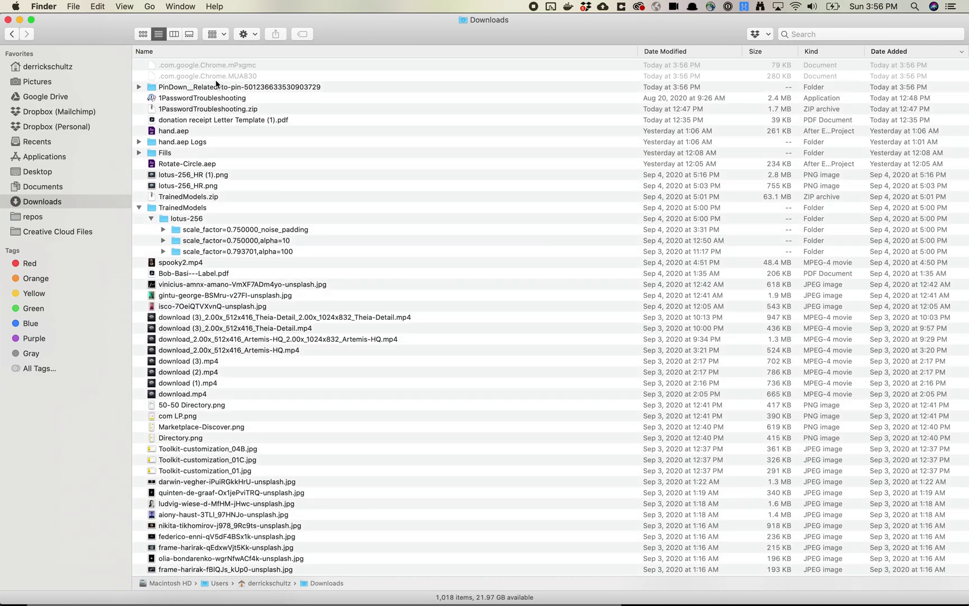
left_click(217, 77)
left_click(224, 87)
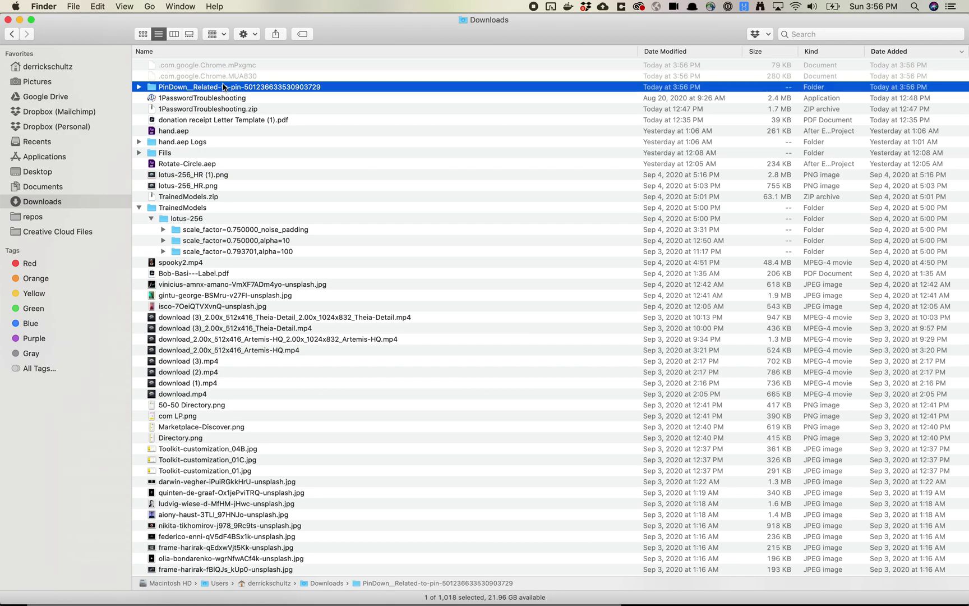
double_click(218, 86)
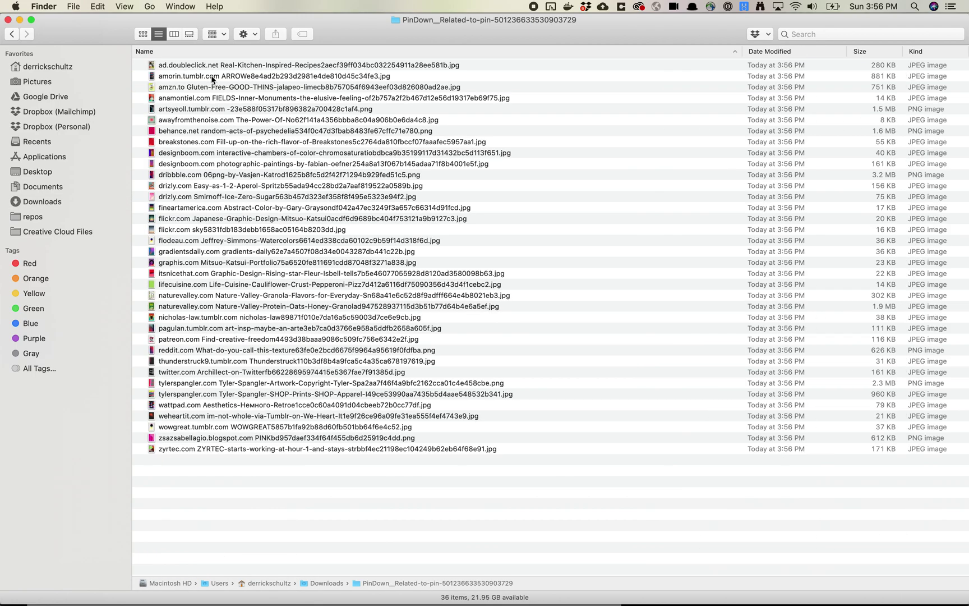
Step: Quick Look through the first downloaded images down to the Breakstones ad
left_click(208, 69)
key("space")
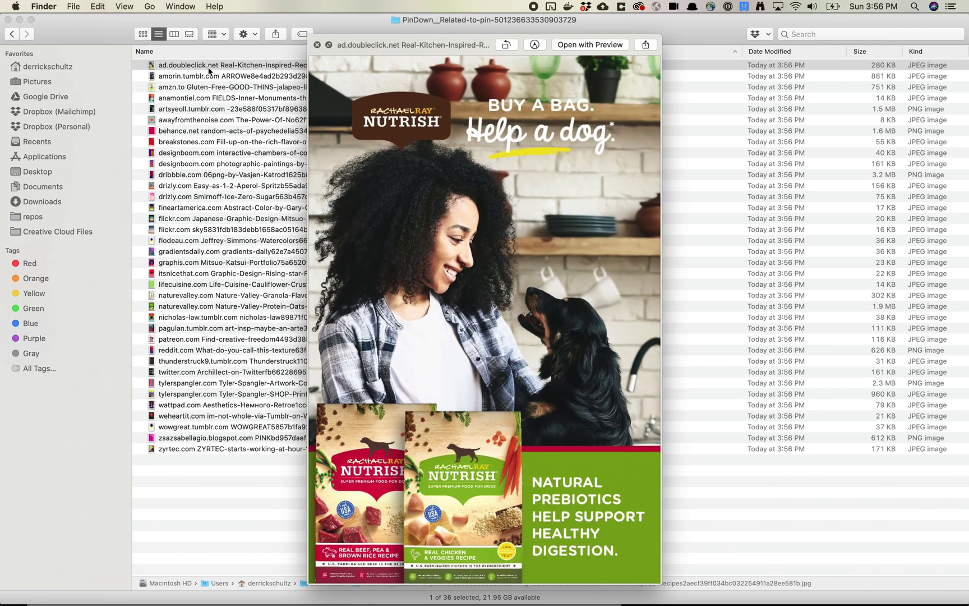
key("Down")
key("Down")
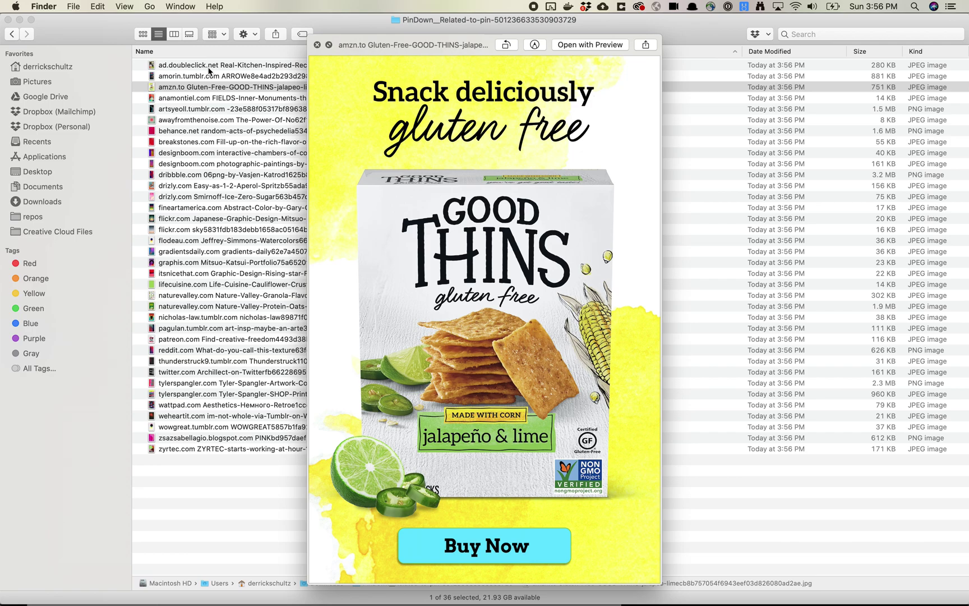
key("Down")
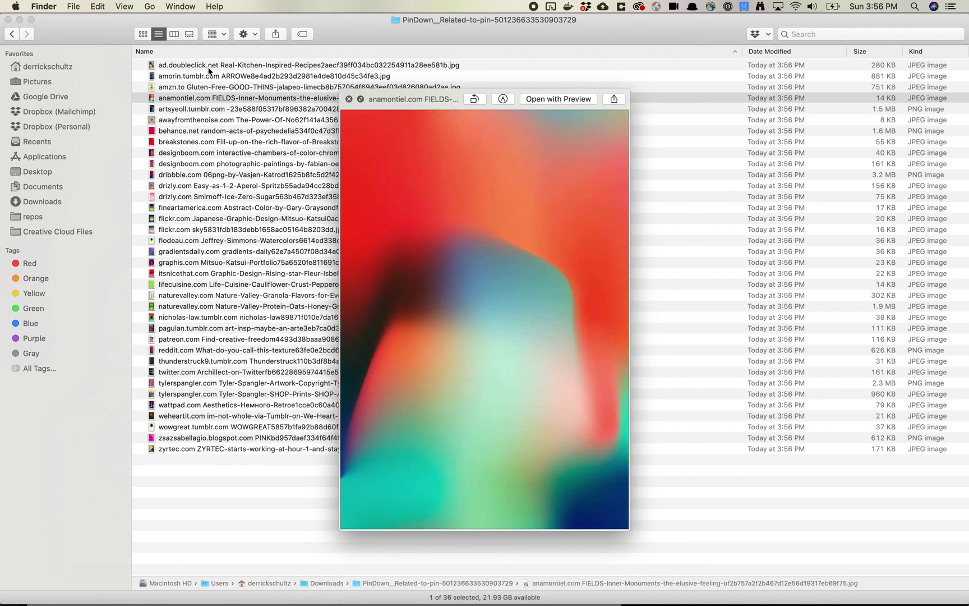
key("Down")
key("Down")
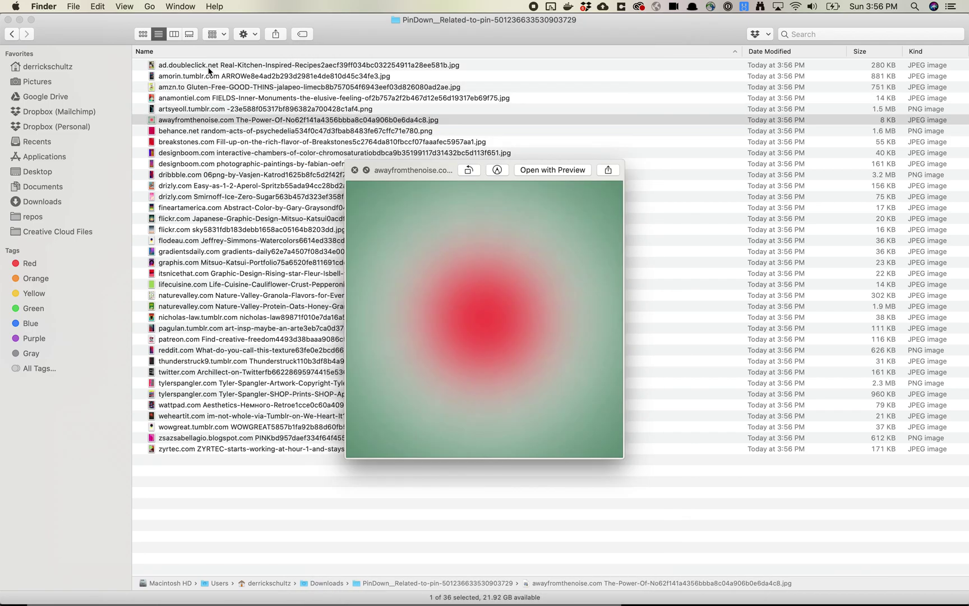
key("Down")
key("Down")
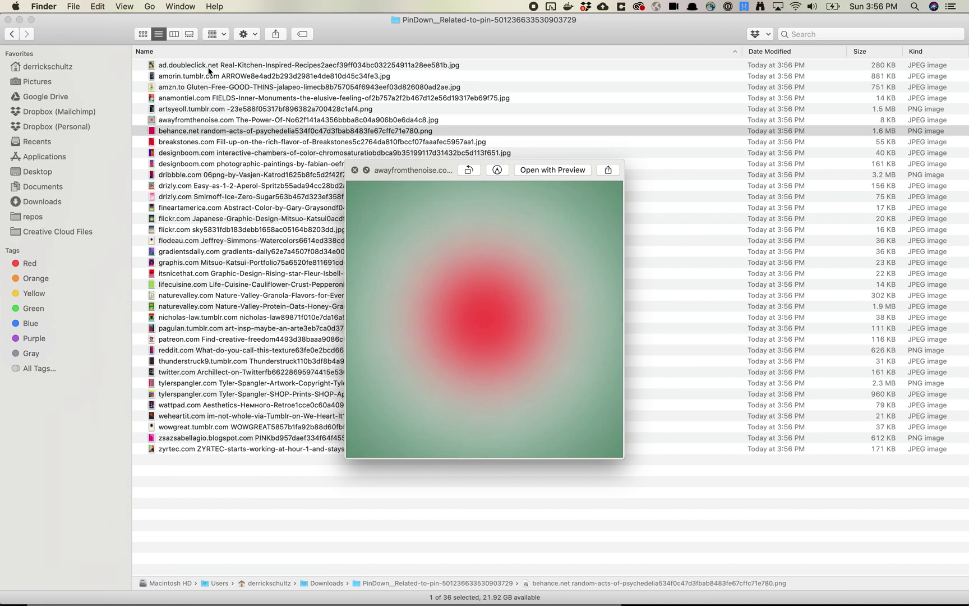
key("Down")
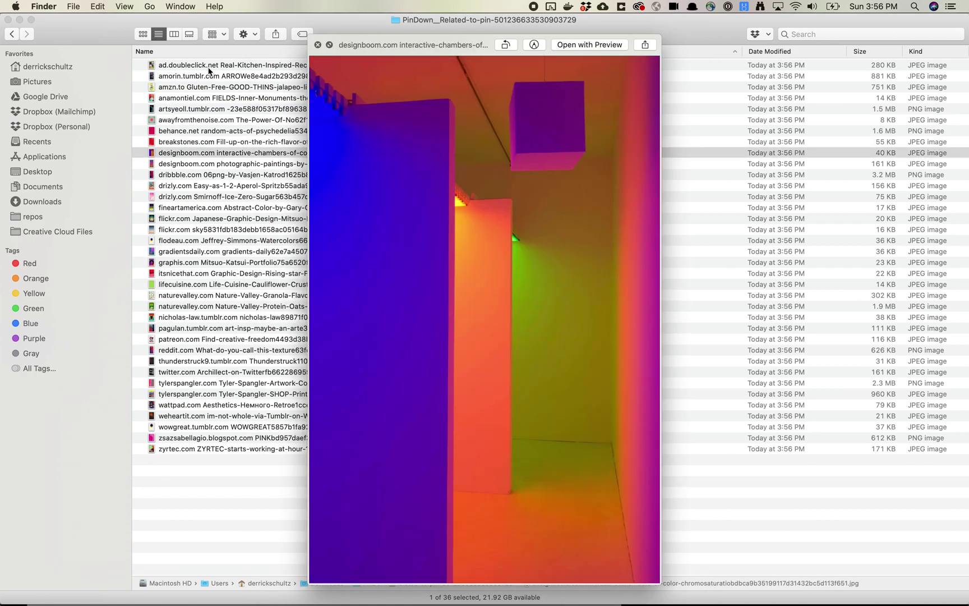
key("Up")
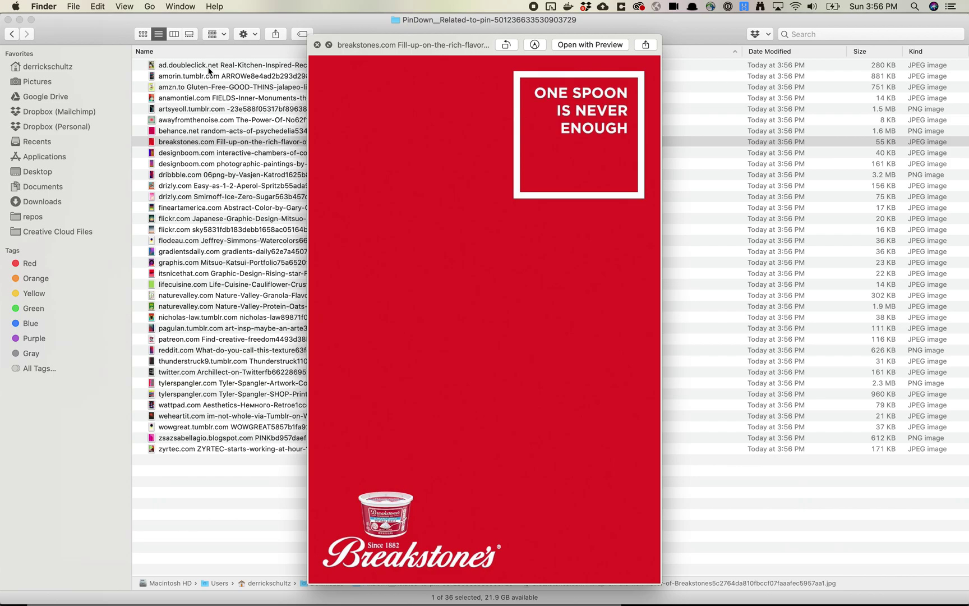
Step: Delete the Breakstones, ad.doubleclick and amzn.to ad images
key("super+BackSpace")
key("space")
left_click(201, 66)
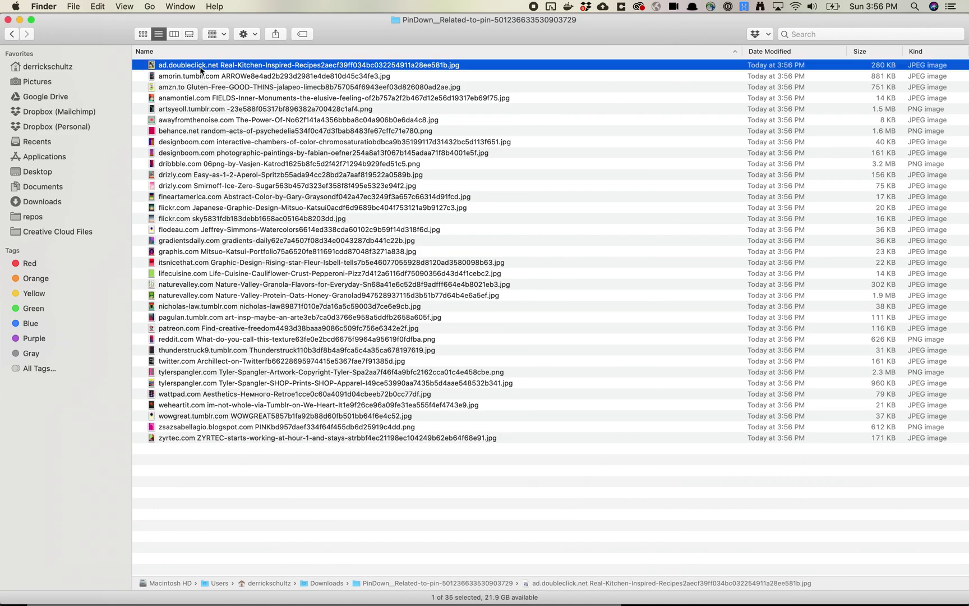
key("super+BackSpace")
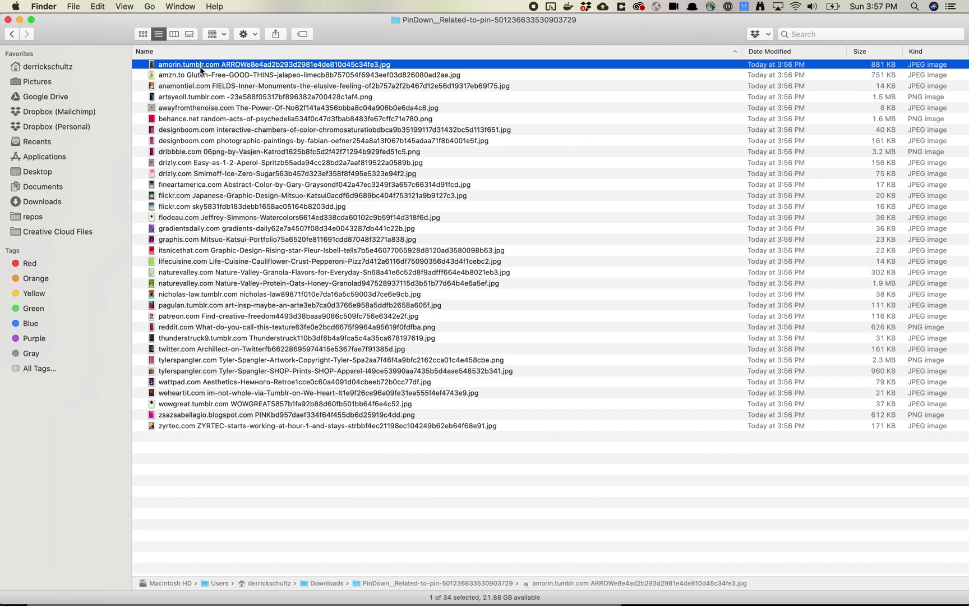
key("Down")
key("super+BackSpace")
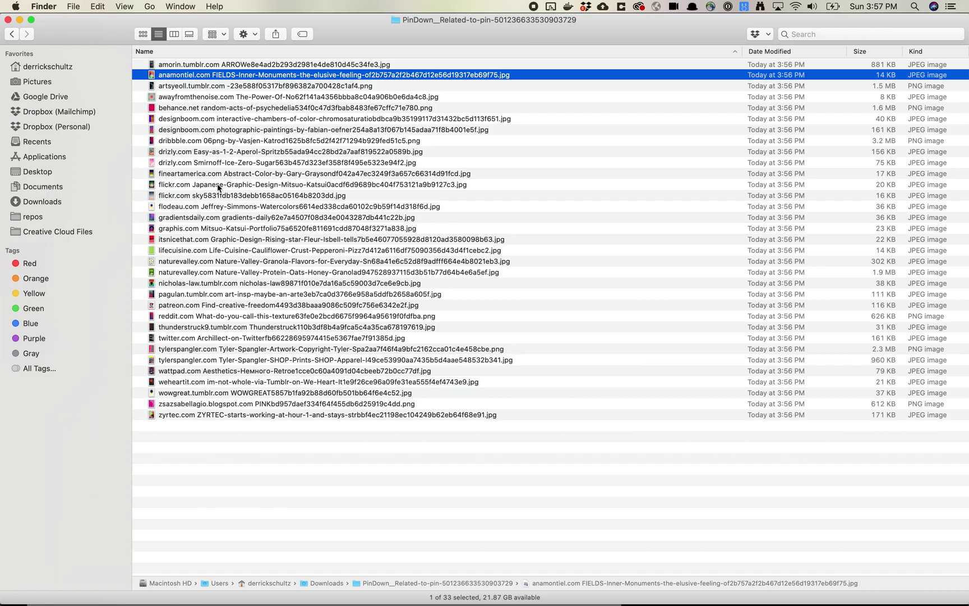
Step: Quick Look from the amorin butterfly image down to the behance.net image
left_click(203, 66)
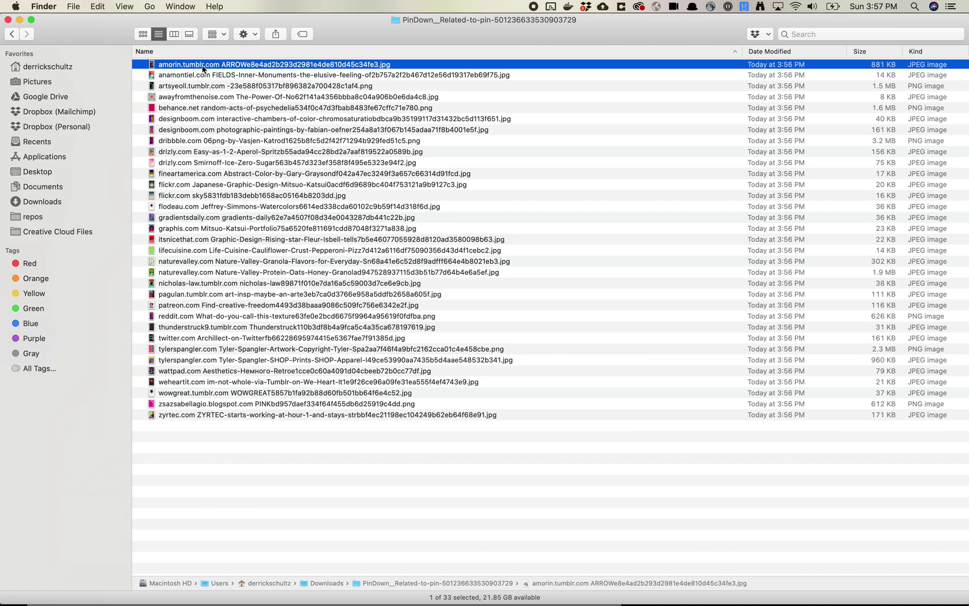
key("space")
key("Down")
key("Down")
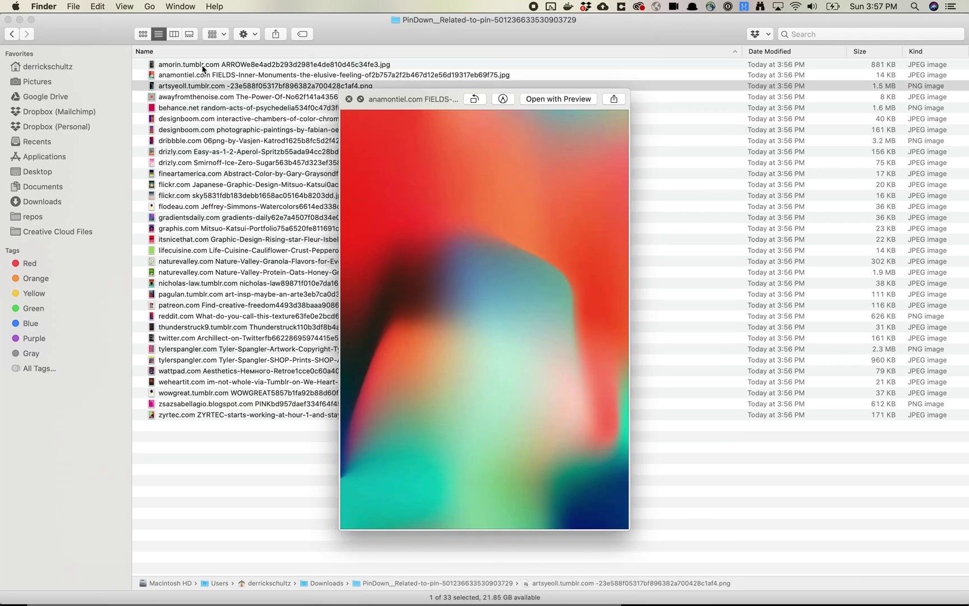
key("Down")
key("Down")
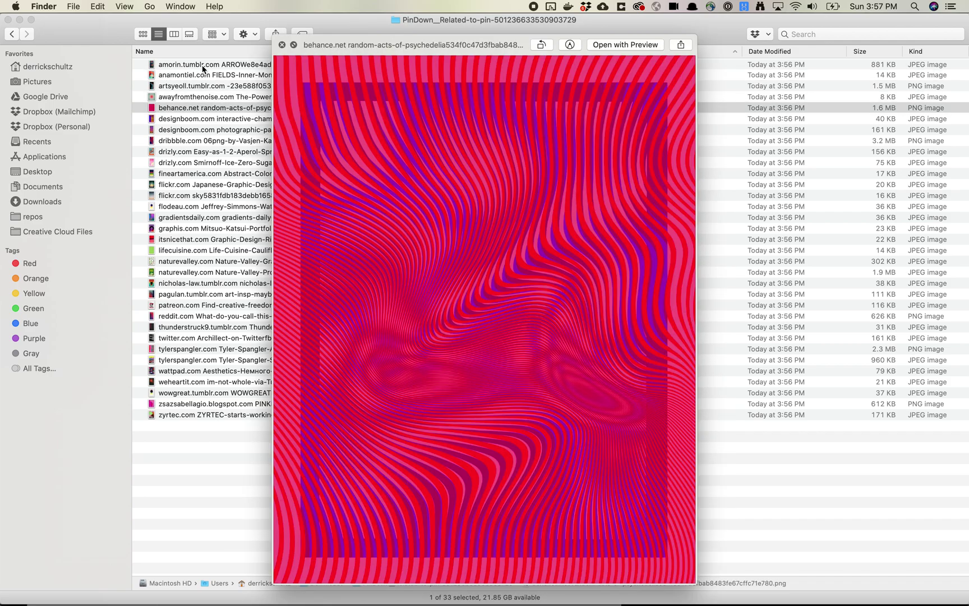
key("Down")
key("Down")
key("Down")
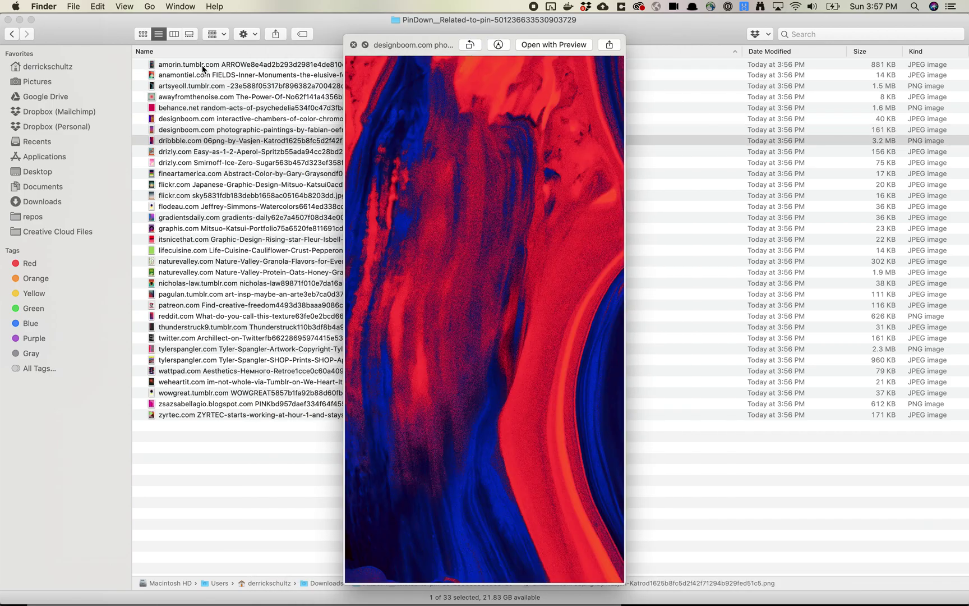
key("Up")
key("Up")
key("Up")
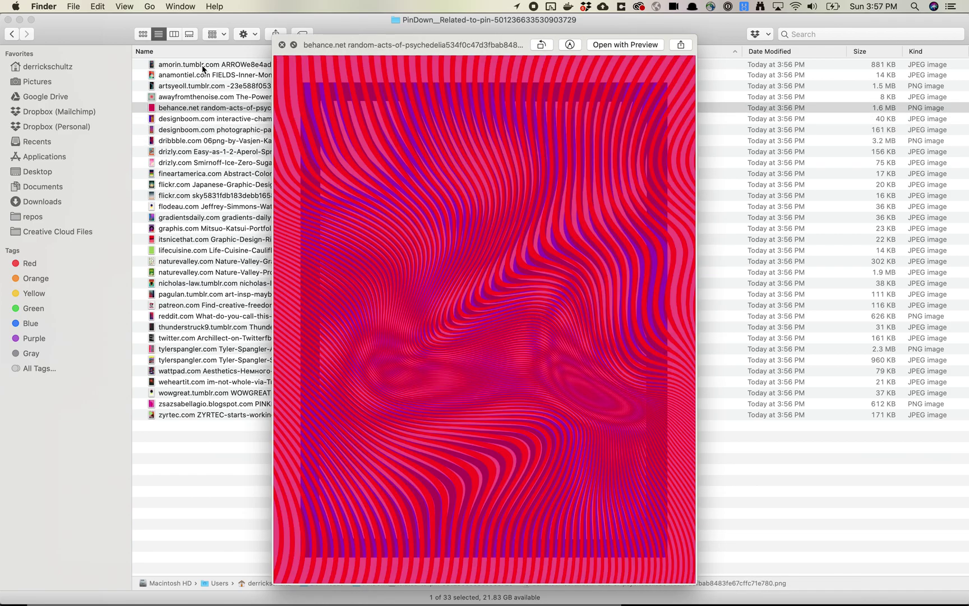
key("space")
Step: Check the amorin image's file info, confirming its 1079×1908 dimensions
left_click(203, 66)
key("super+y")
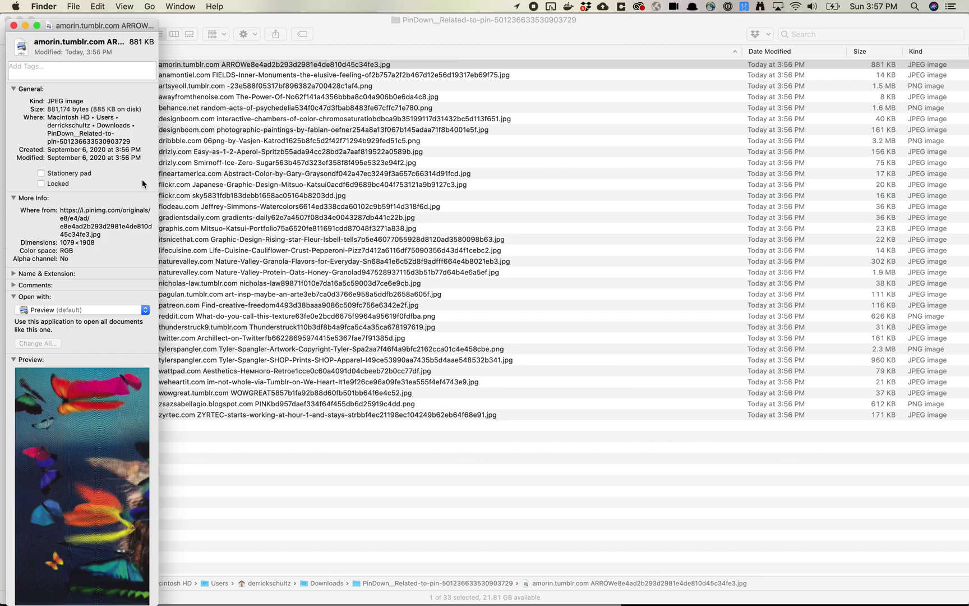
left_click_drag(97, 245, 55, 245)
left_click(13, 25)
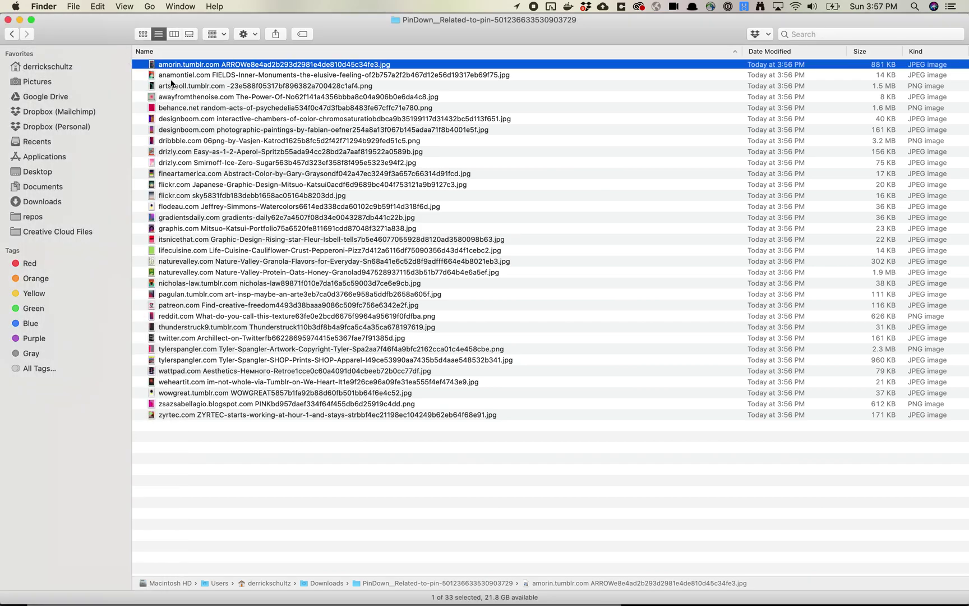
left_click(173, 85)
left_click(175, 75)
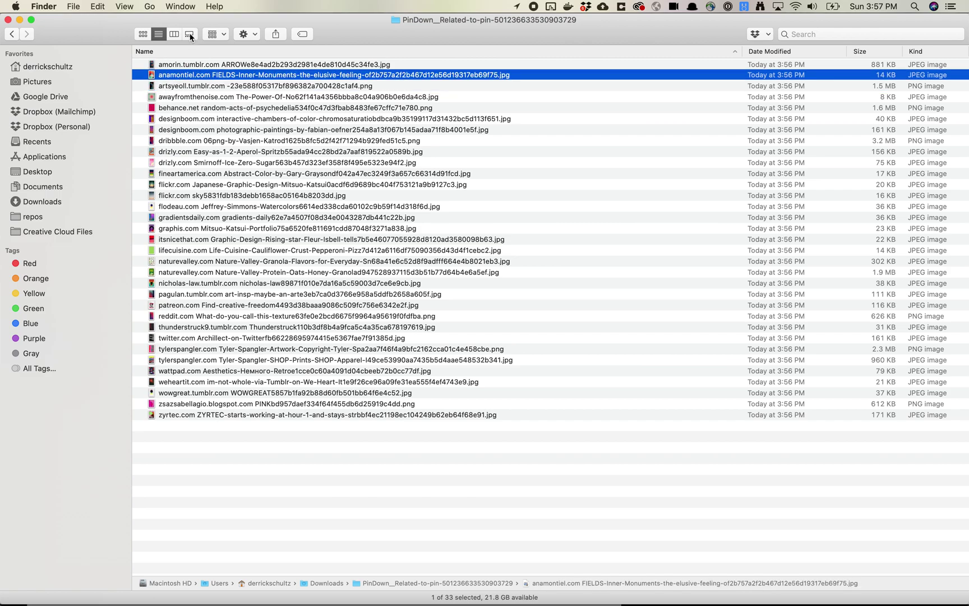
left_click(175, 35)
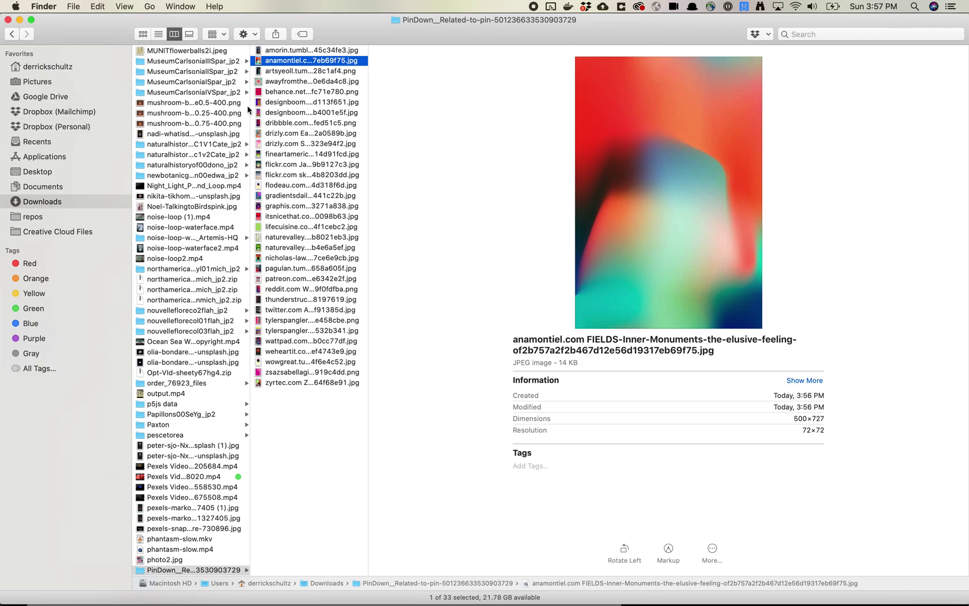
Step: Preview the artsyeoll, Breakstones, dribbble, drinkbai, etsy, flickr and fubiz images in columns, then return to Chrome
left_click(324, 72)
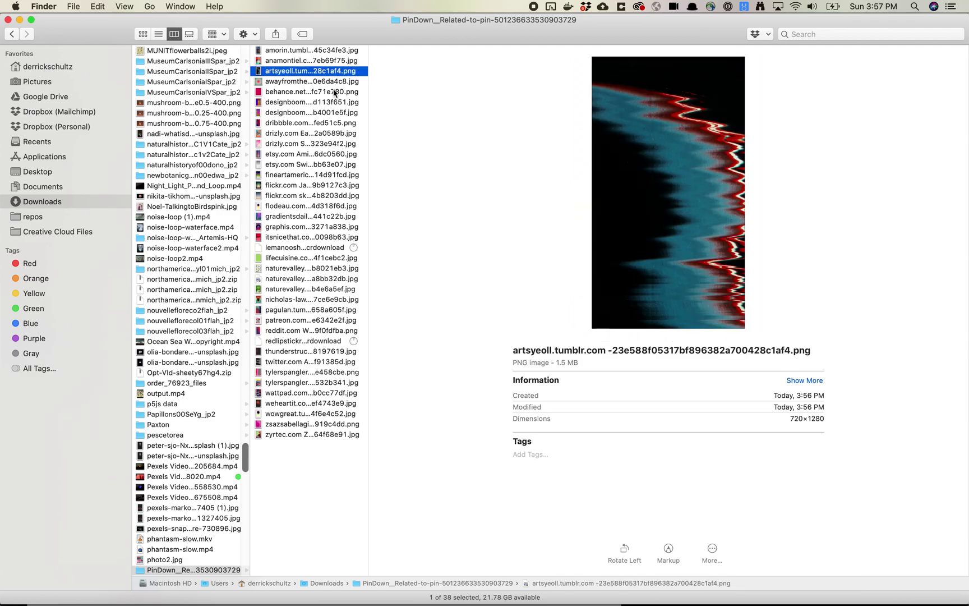
key("Return")
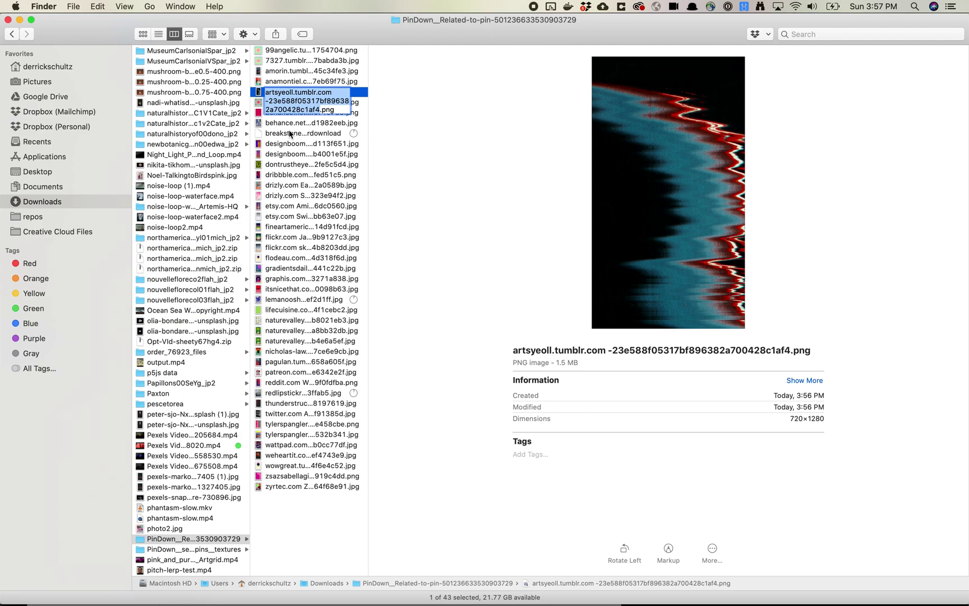
left_click(290, 133)
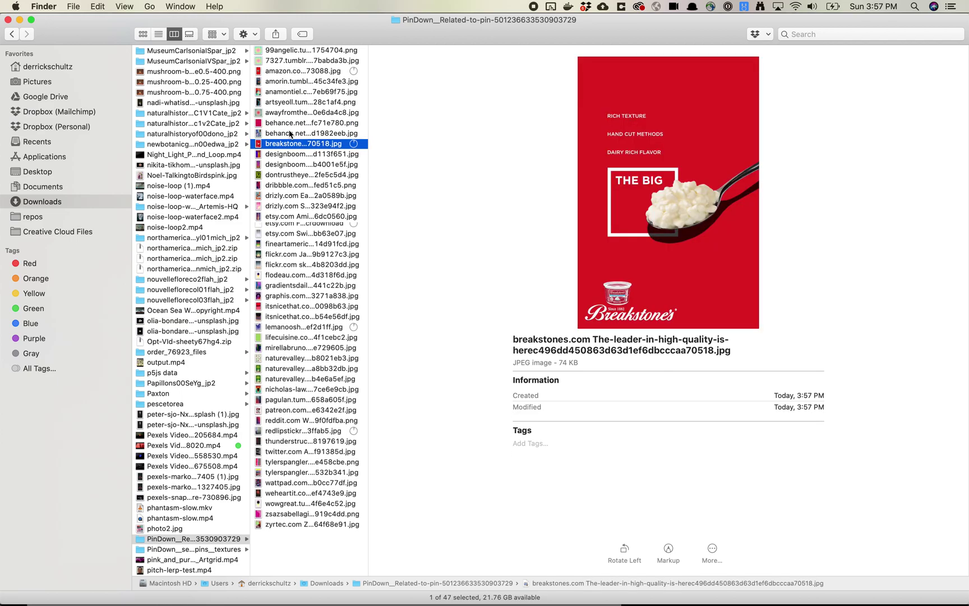
left_click(288, 187)
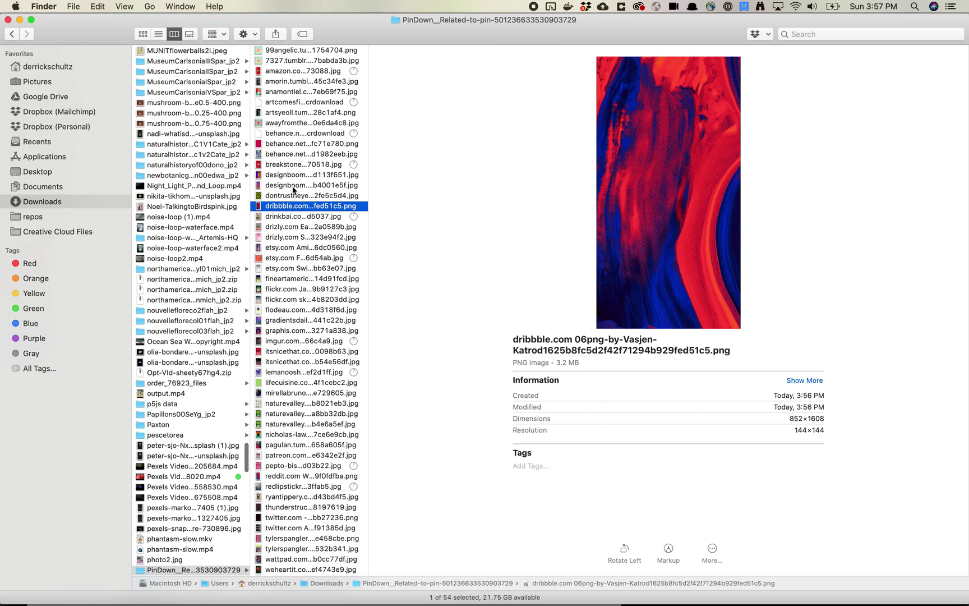
left_click(290, 216)
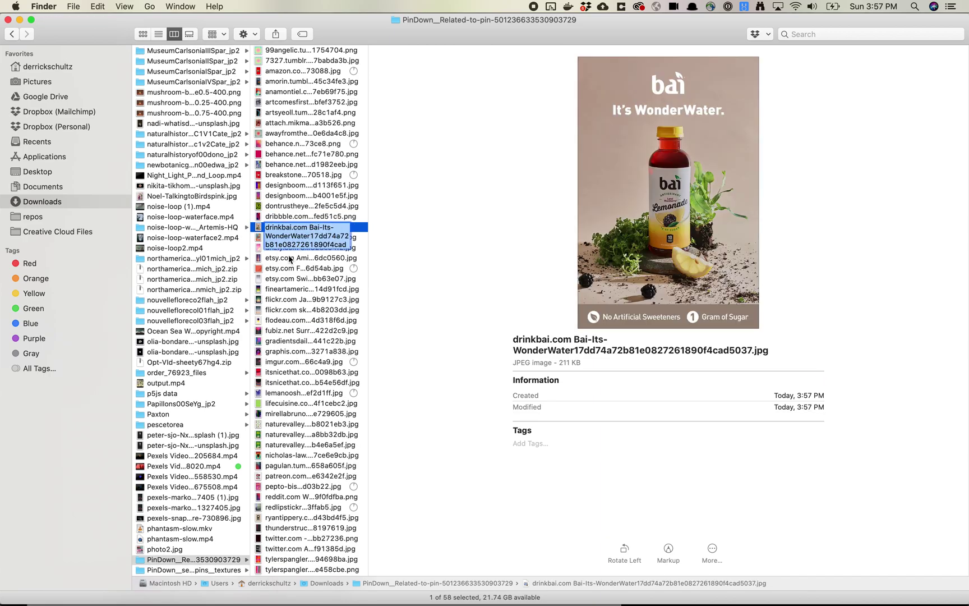
left_click(289, 258)
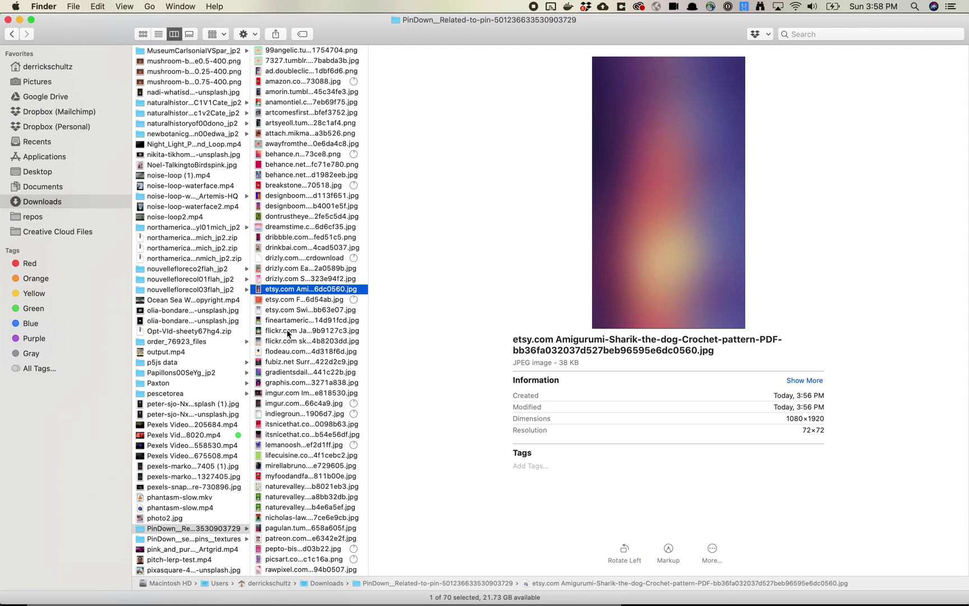
left_click(288, 331)
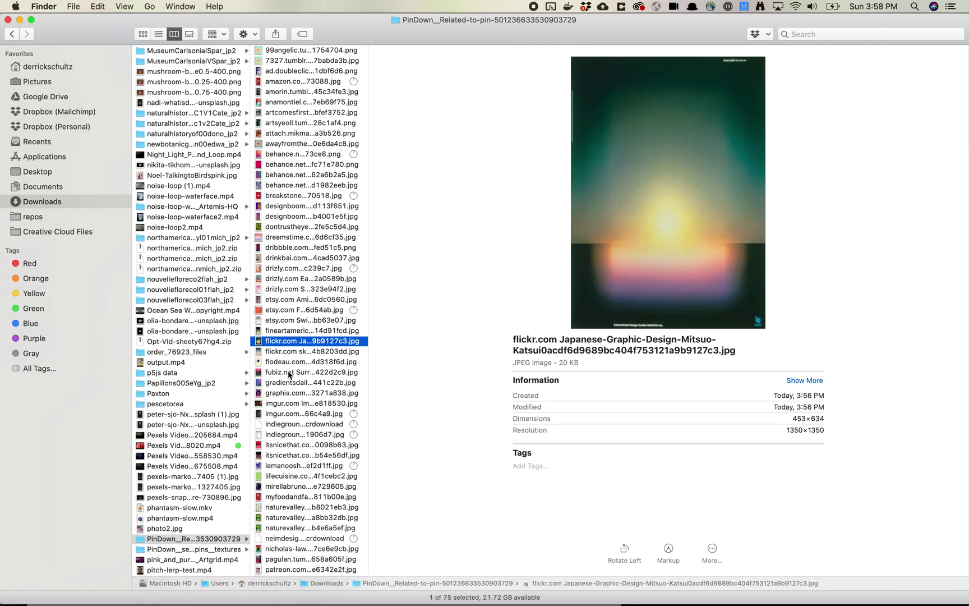
left_click(289, 373)
key("super+Tab")
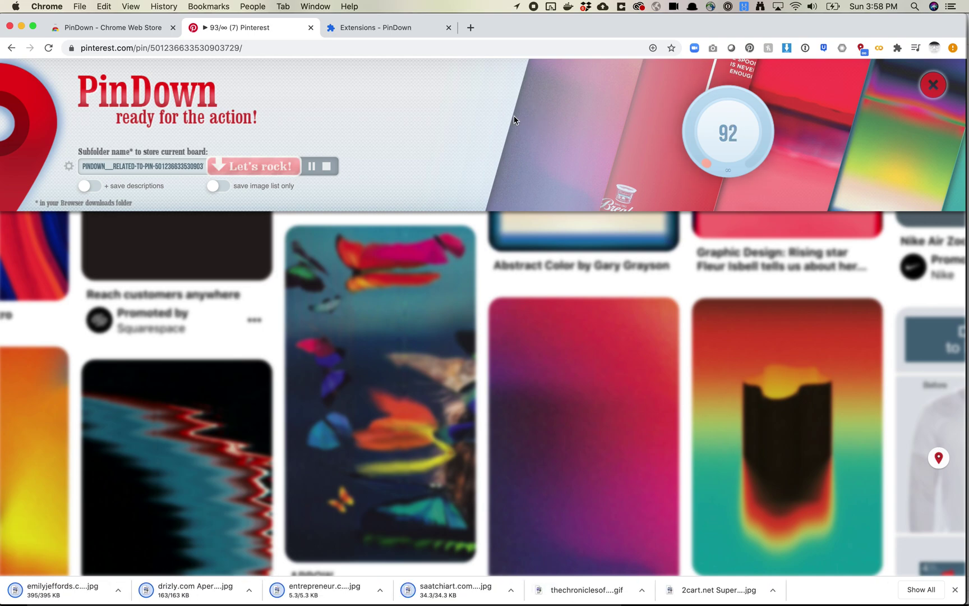
Step: Stop the Pinterest board download after 93 images
left_click(327, 168)
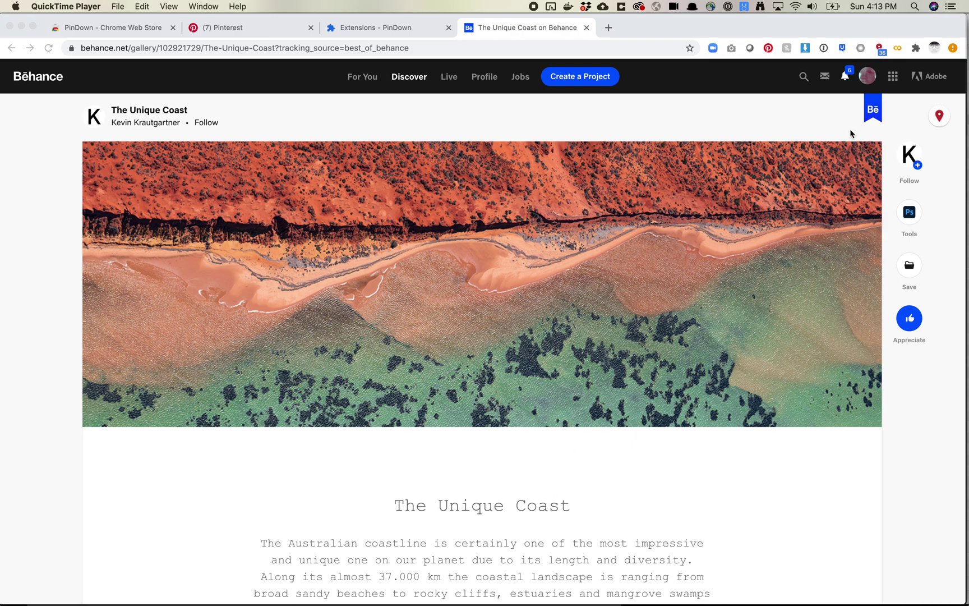
scroll(495, 292, "down", 1)
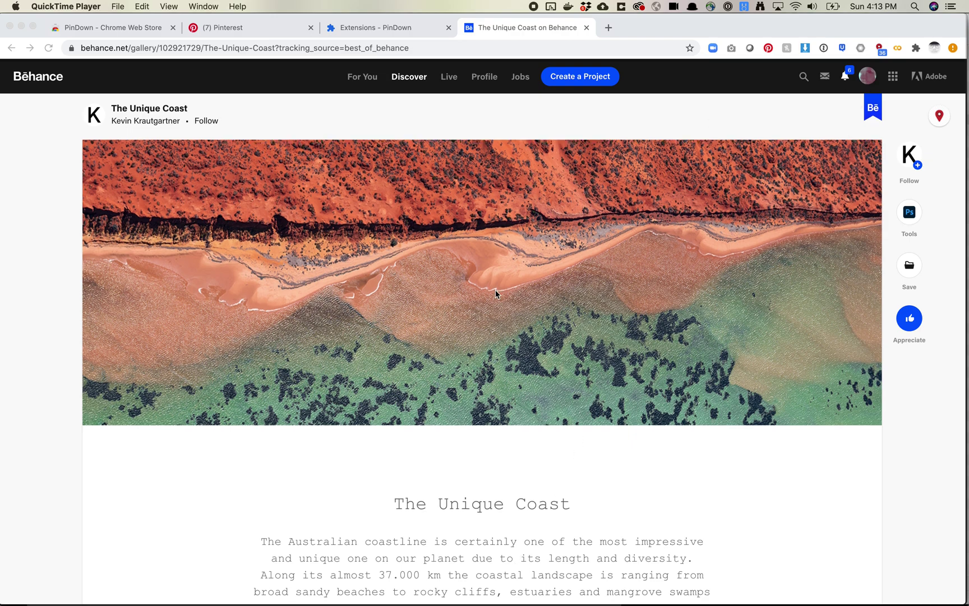
scroll(495, 290, "down", 15)
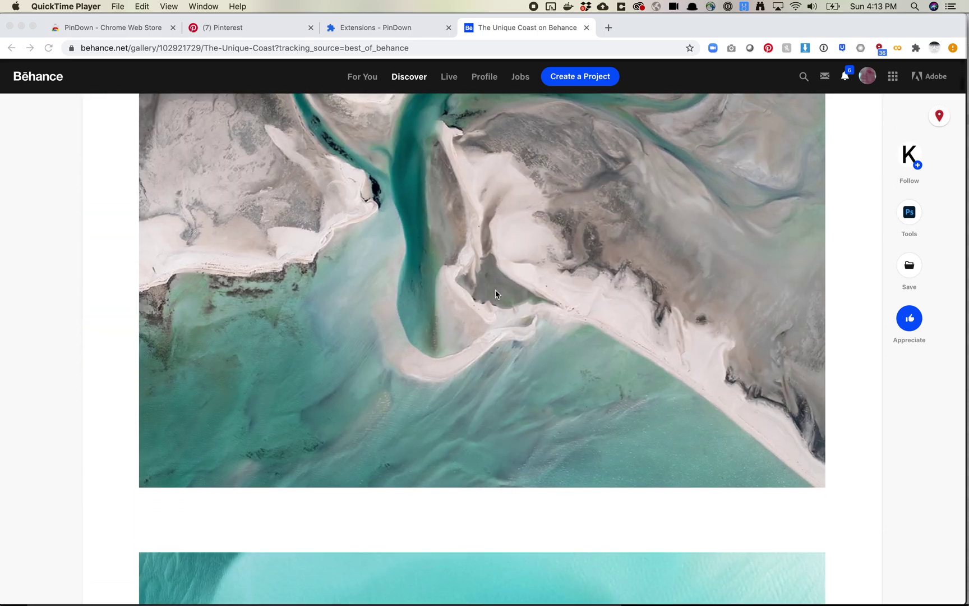
scroll(495, 289, "up", 15)
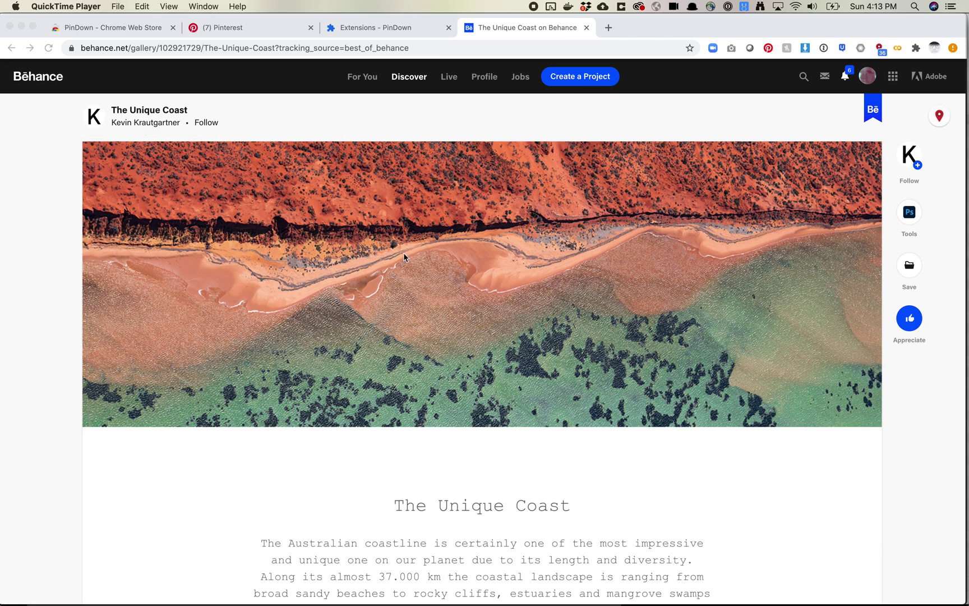
scroll(414, 291, "down", 15)
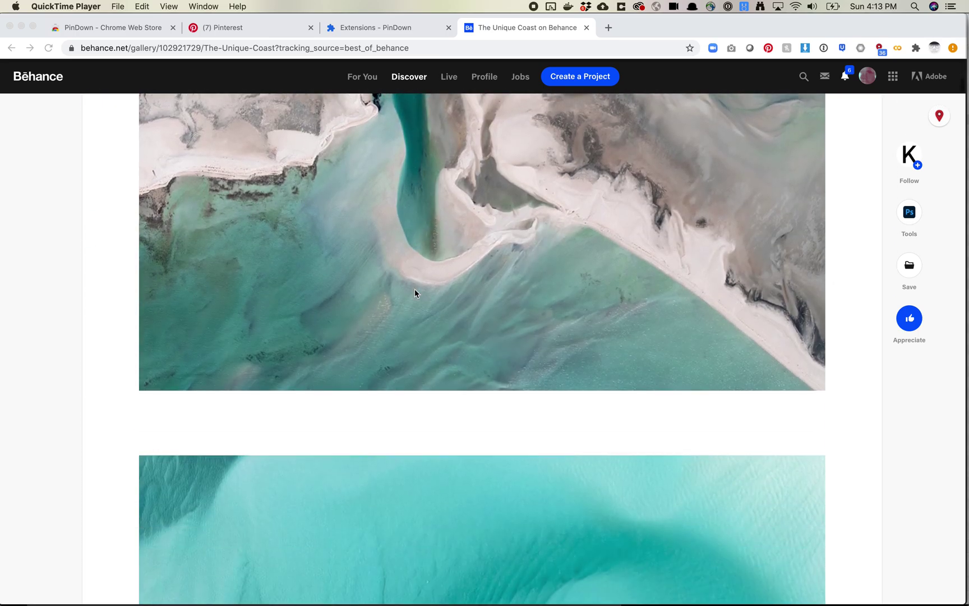
scroll(415, 290, "down", 15)
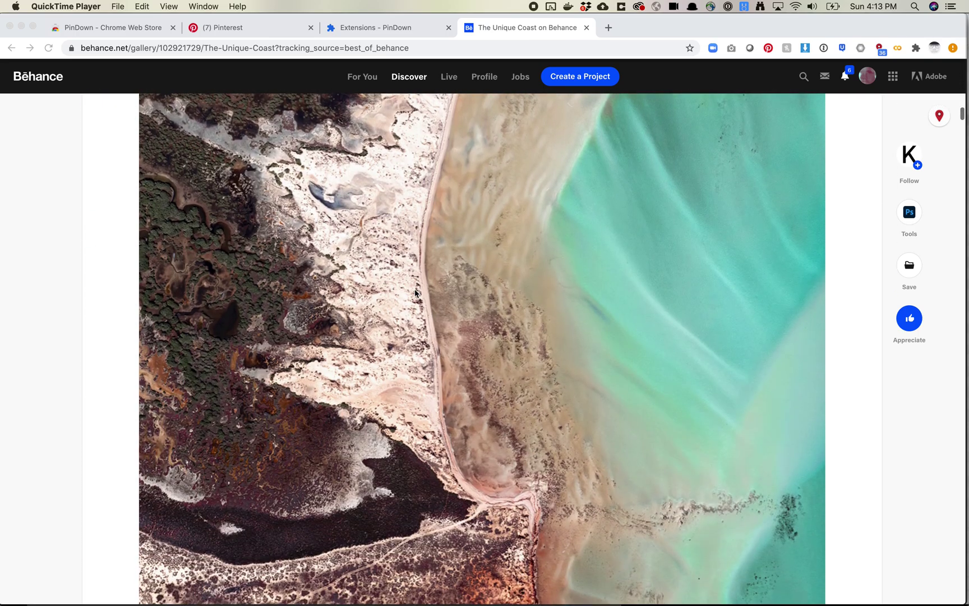
scroll(415, 293, "down", 15)
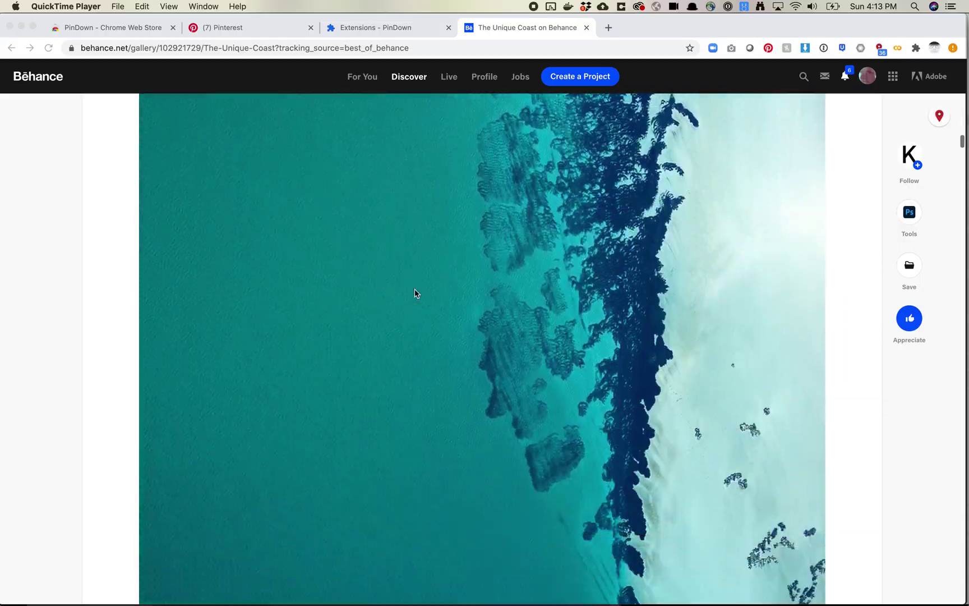
scroll(415, 293, "down", 15)
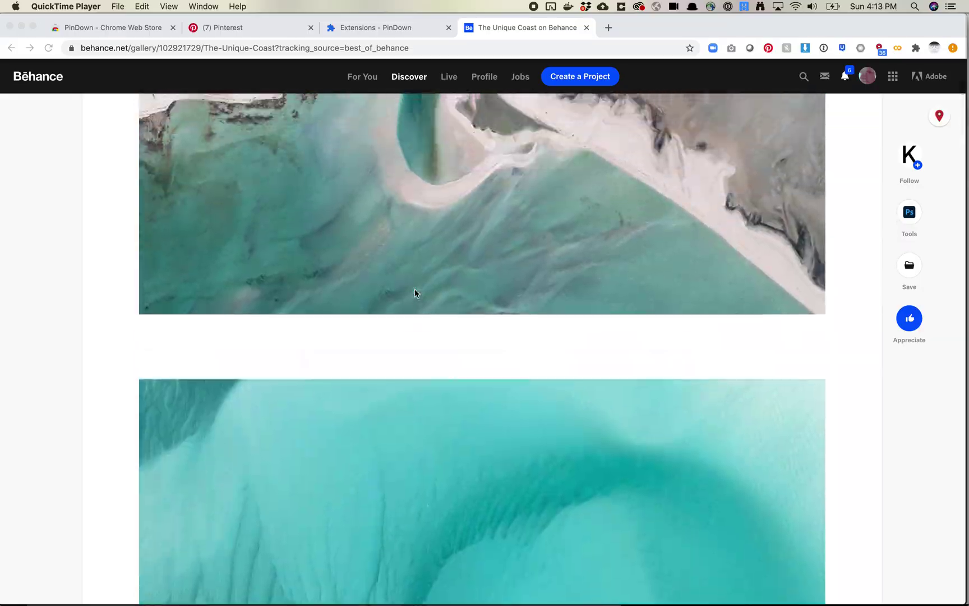
scroll(414, 289, "up", 20)
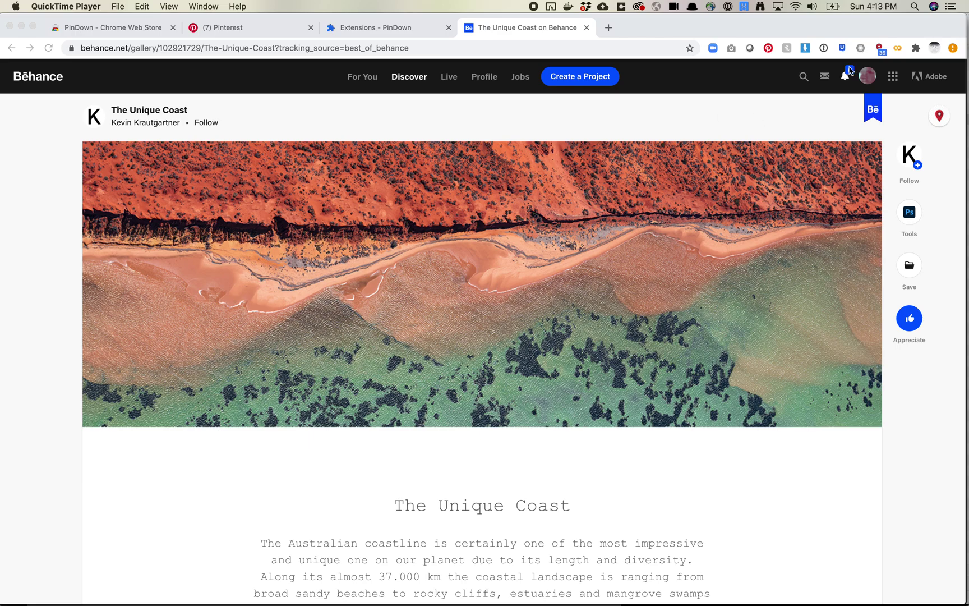
Step: Download all 36 Unique Coast images into PINDOWN__THE-UNIQUE-COAST and close the finished panel
left_click(879, 49)
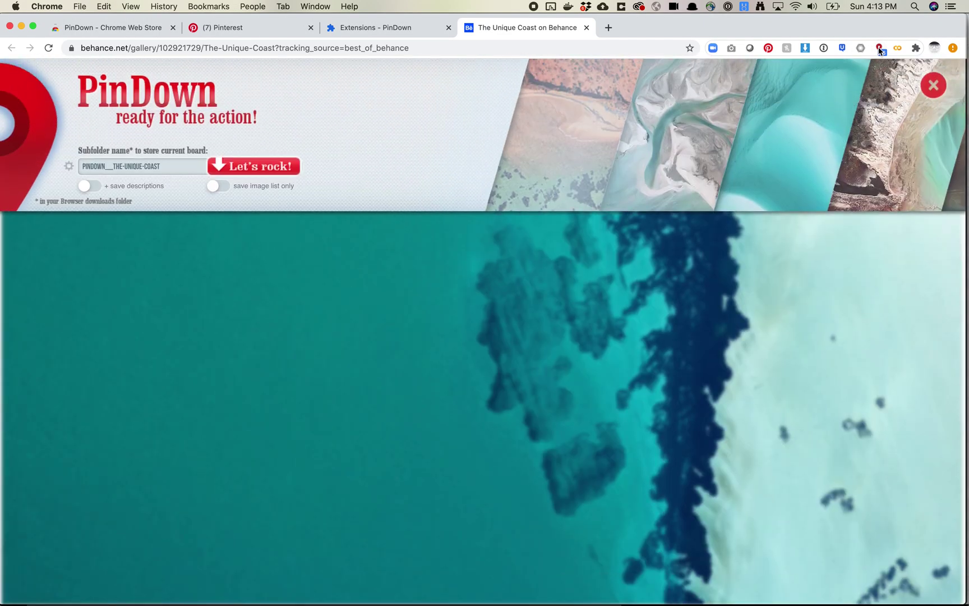
left_click(254, 167)
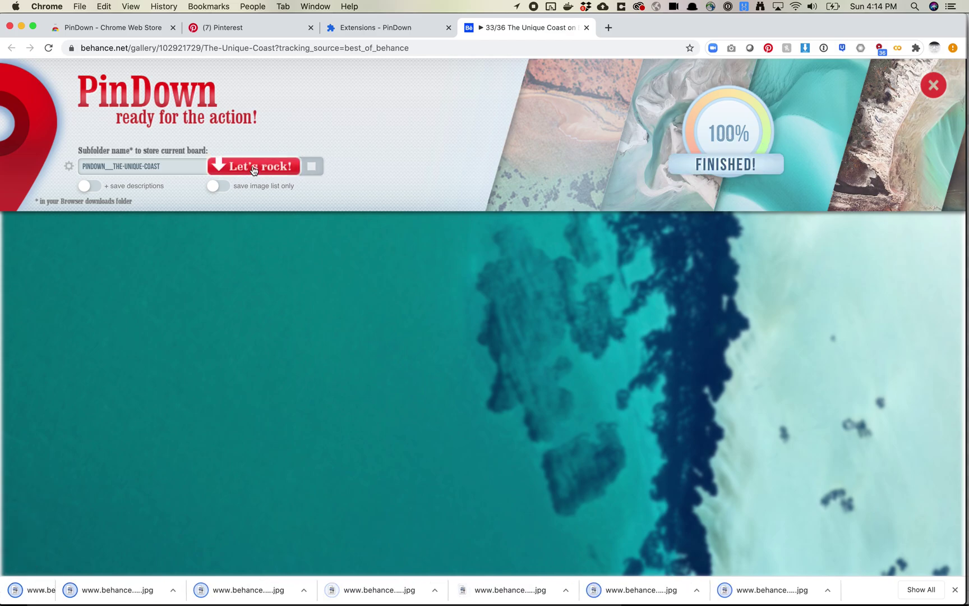
left_click(935, 89)
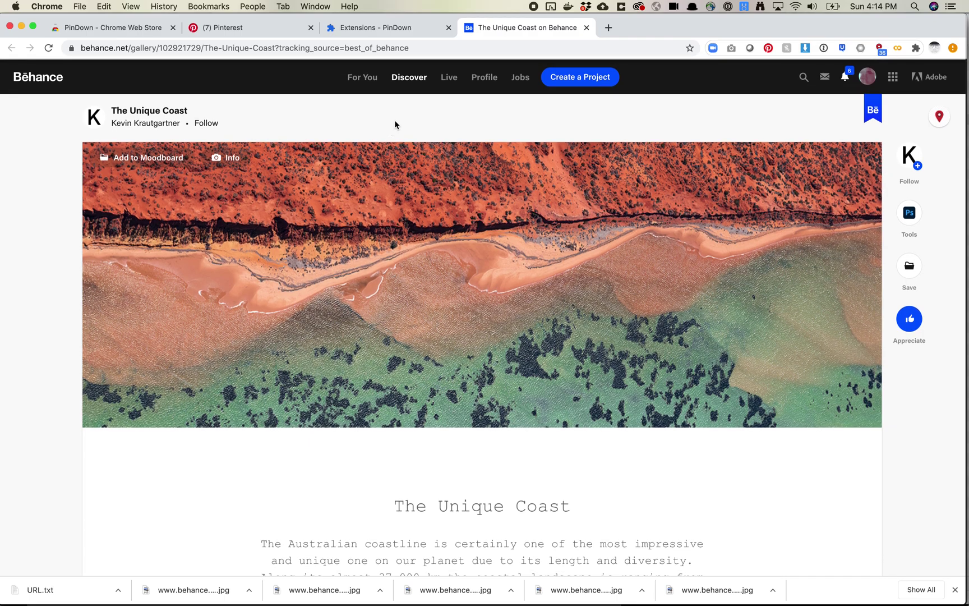
Step: Reopen The Unique Coast from the Best of Behance gallery
left_click(403, 83)
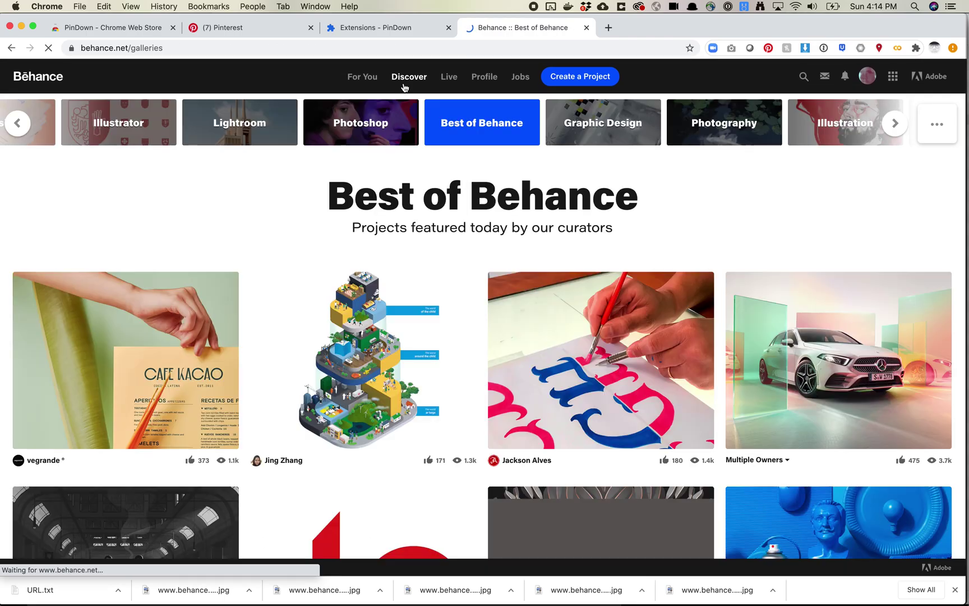
scroll(385, 272, "down", 8)
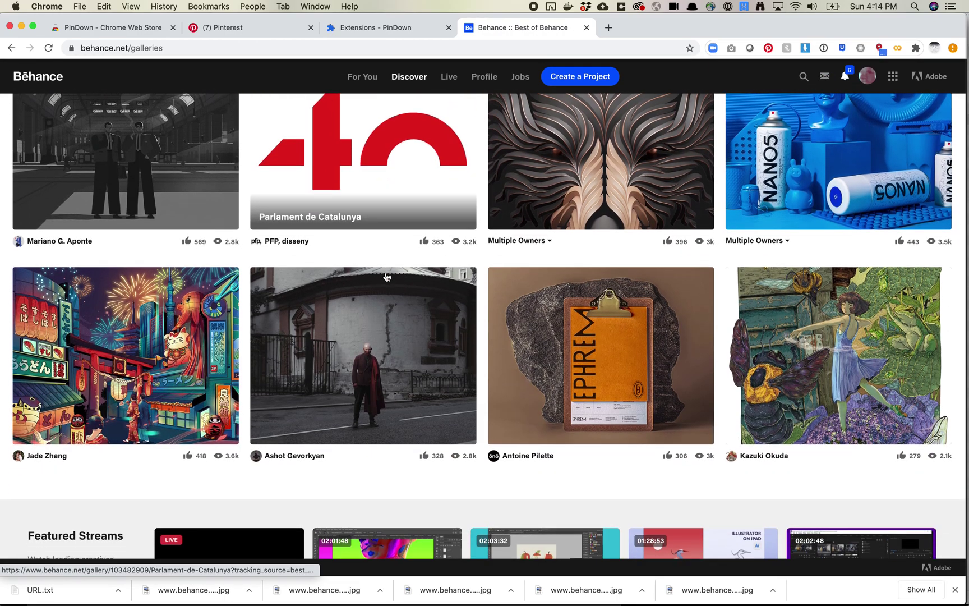
scroll(387, 276, "down", 10)
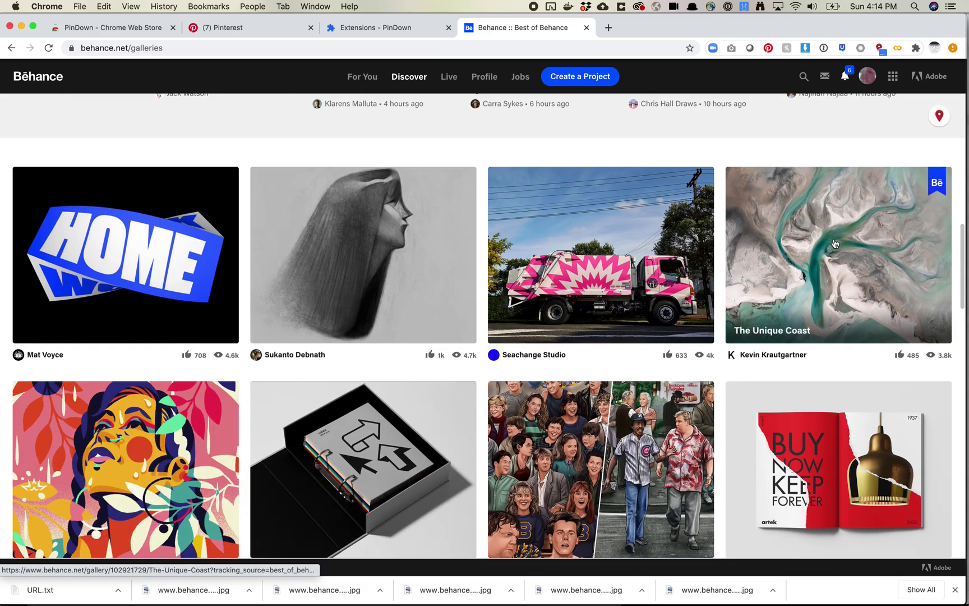
left_click(834, 242)
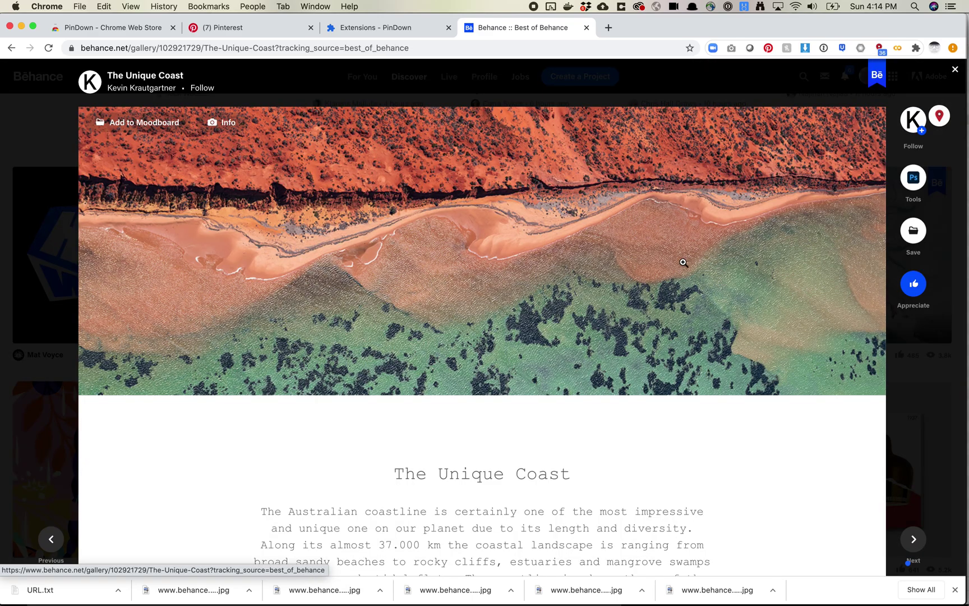
Step: Scroll down The Unique Coast project to its comments and tag list
scroll(668, 301, "down", 15)
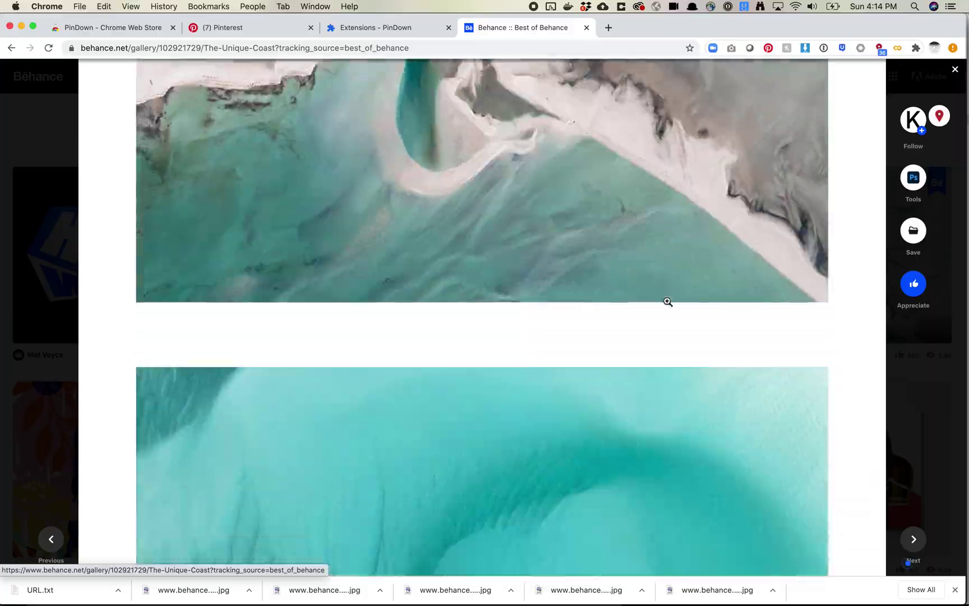
scroll(668, 302, "down", 20)
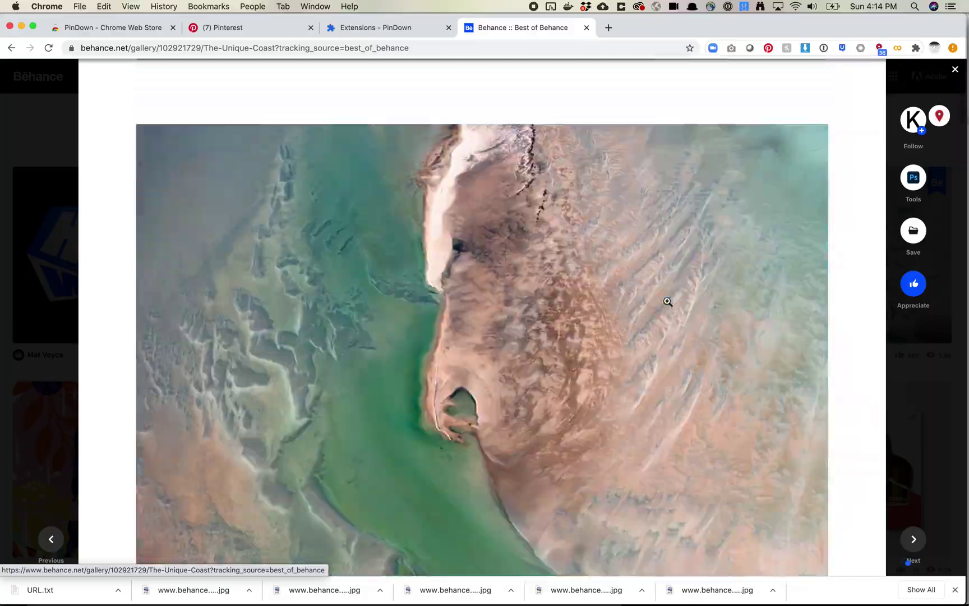
scroll(668, 301, "down", 20)
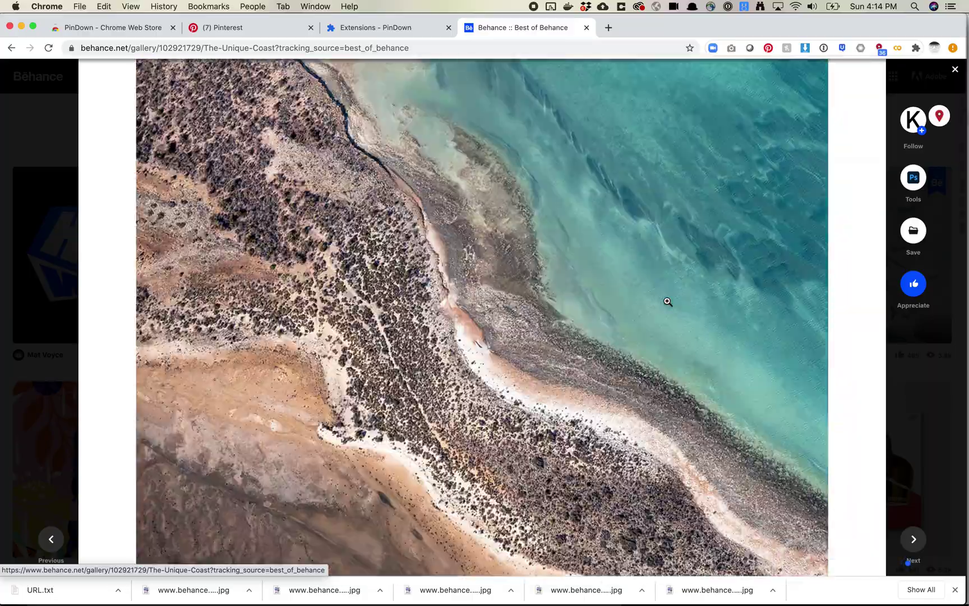
scroll(667, 302, "down", 20)
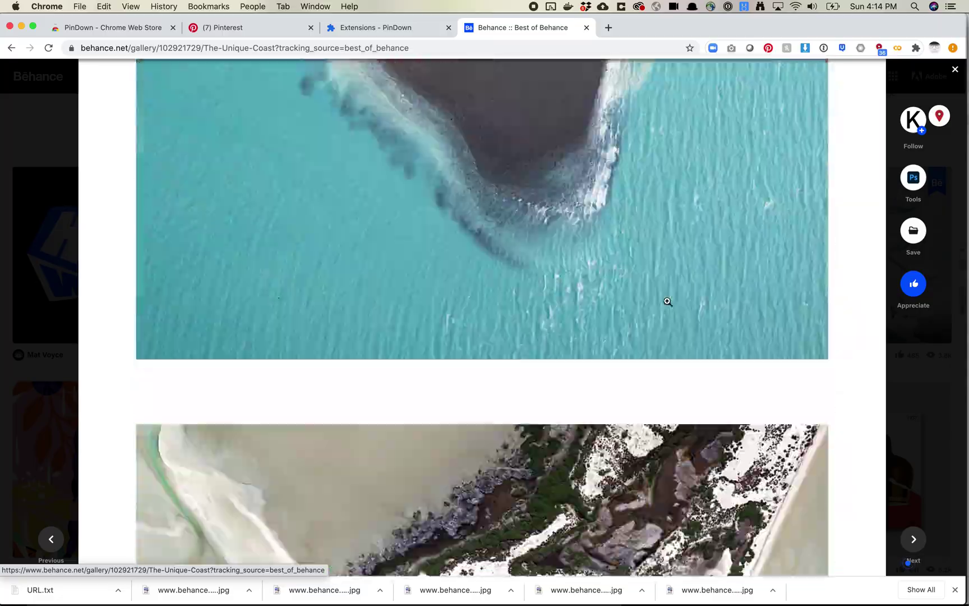
scroll(667, 301, "down", 20)
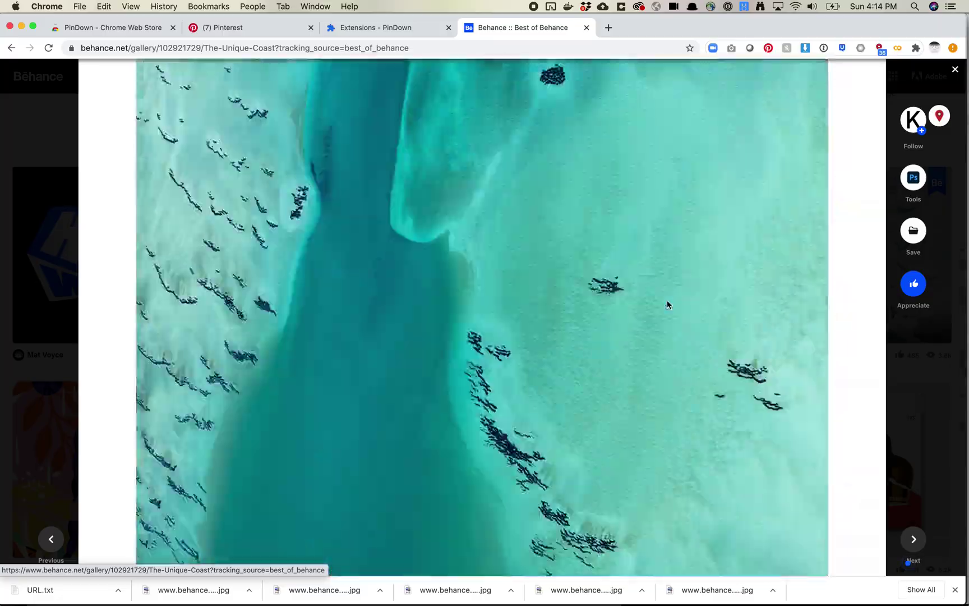
scroll(666, 303, "down", 20)
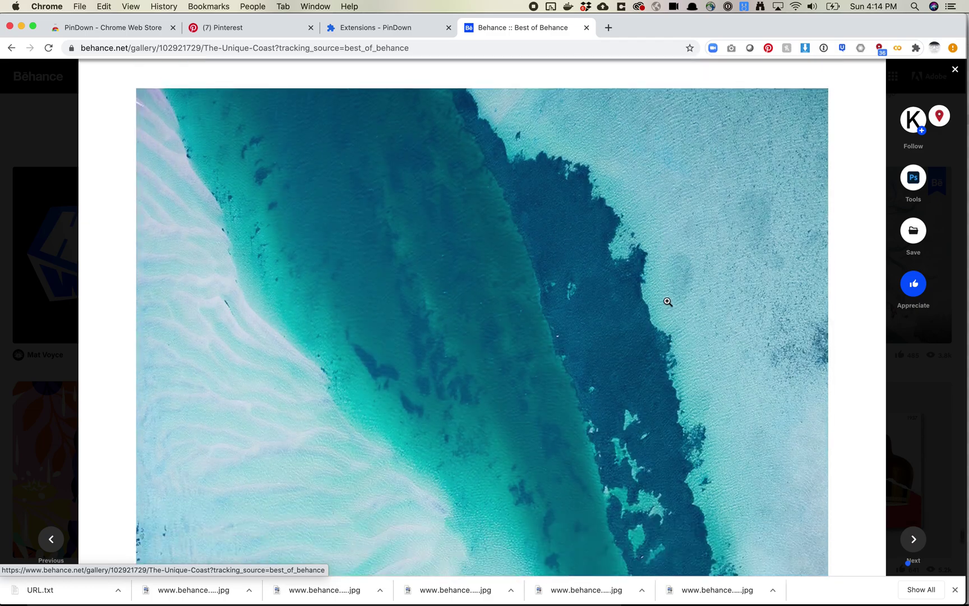
scroll(667, 302, "down", 2)
scroll(577, 357, "down", 20)
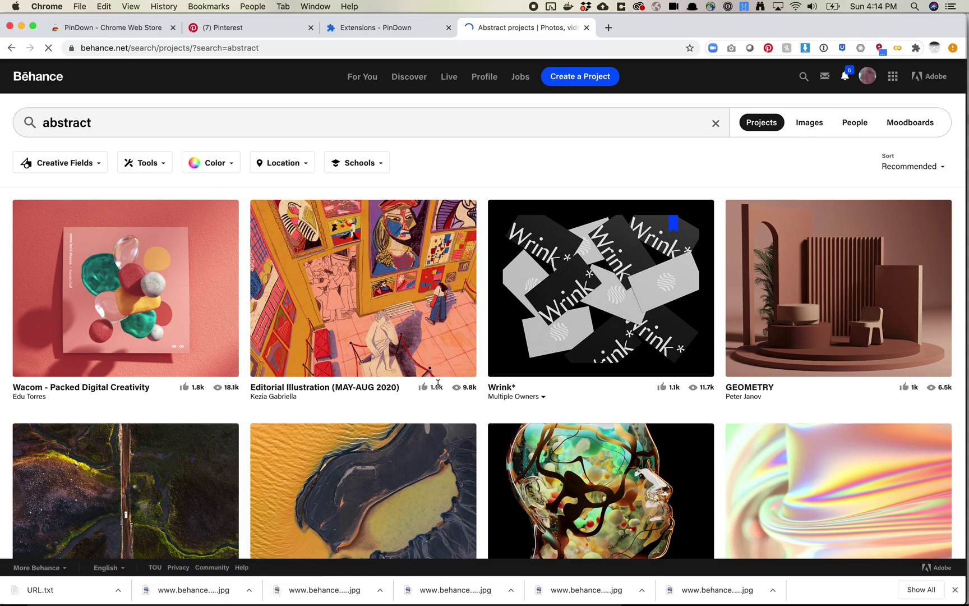
Step: Open the Chromaflow project from the abstract results and skim through its images
scroll(447, 362, "down", 2)
scroll(447, 362, "down", 2)
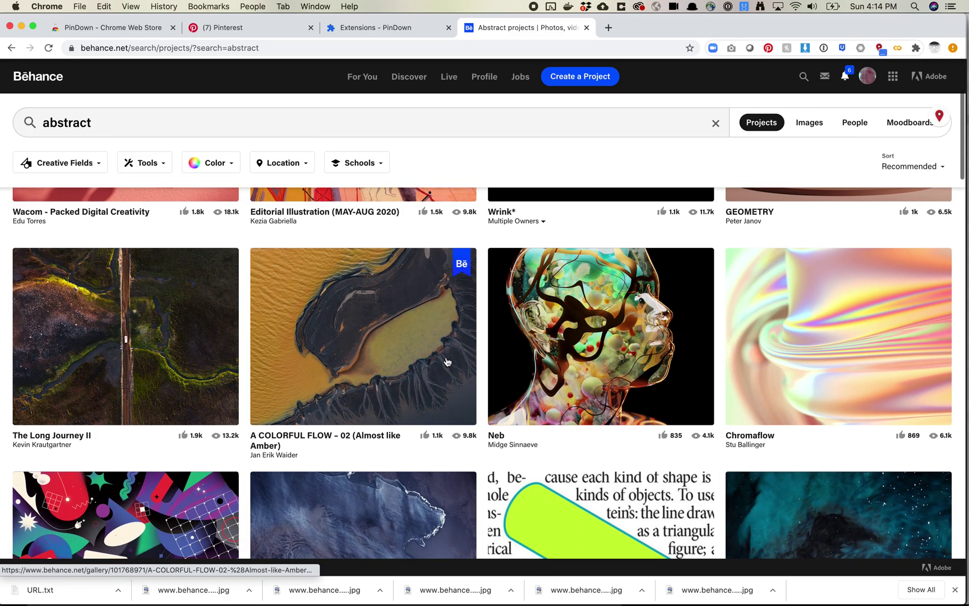
left_click(774, 338)
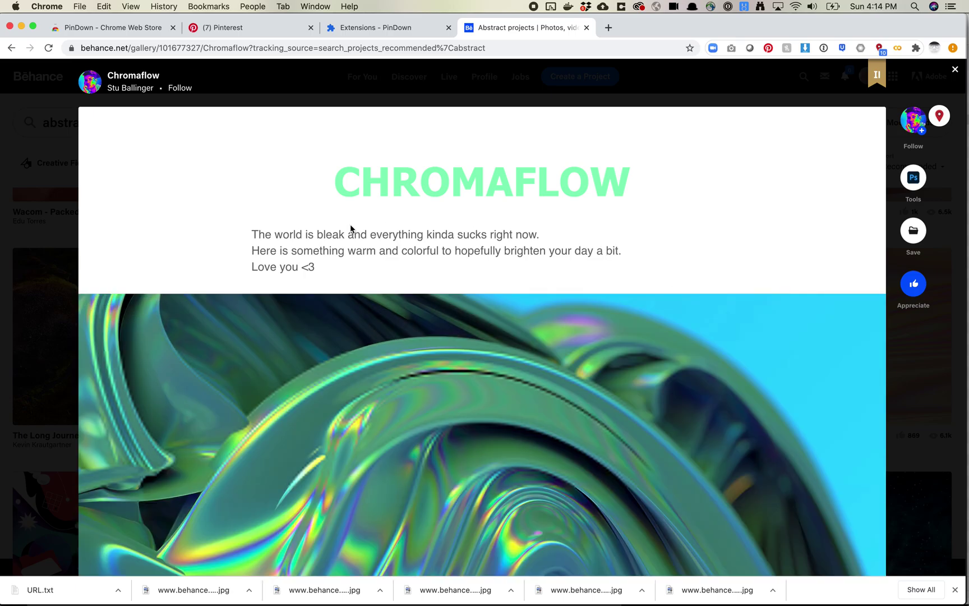
scroll(281, 230, "down", 10)
scroll(281, 230, "down", 15)
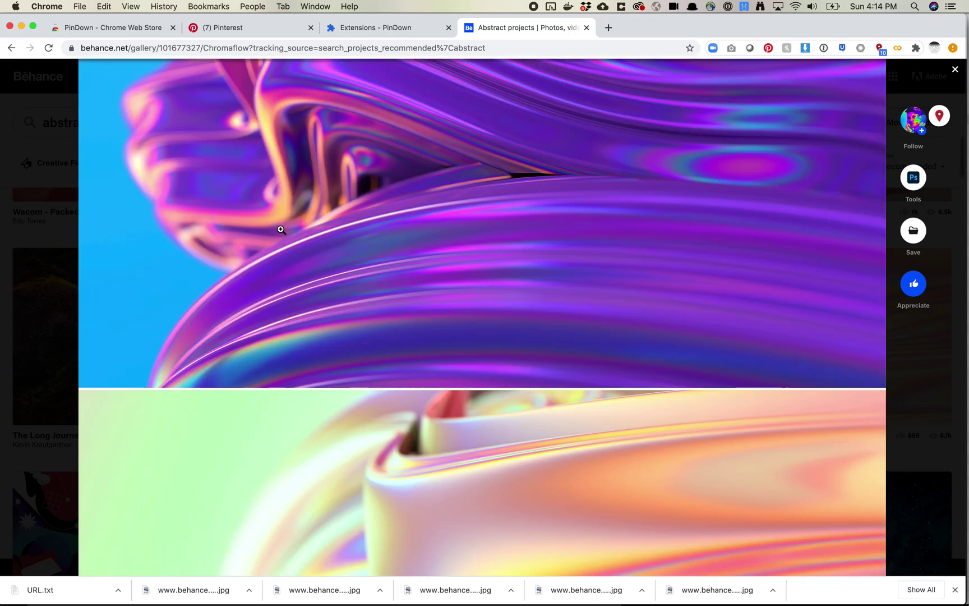
scroll(383, 318, "up", 10)
scroll(383, 318, "up", 10)
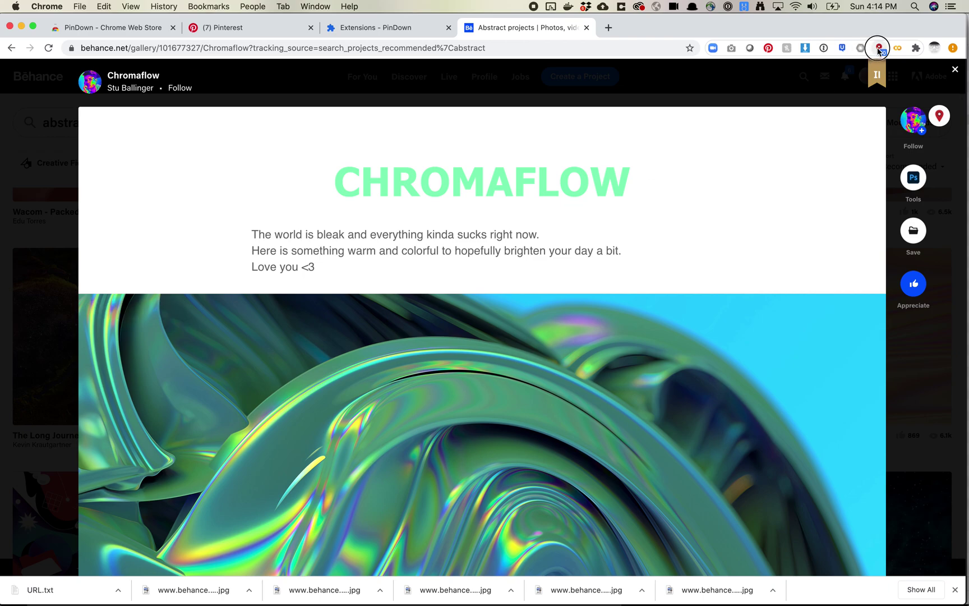
left_click(878, 48)
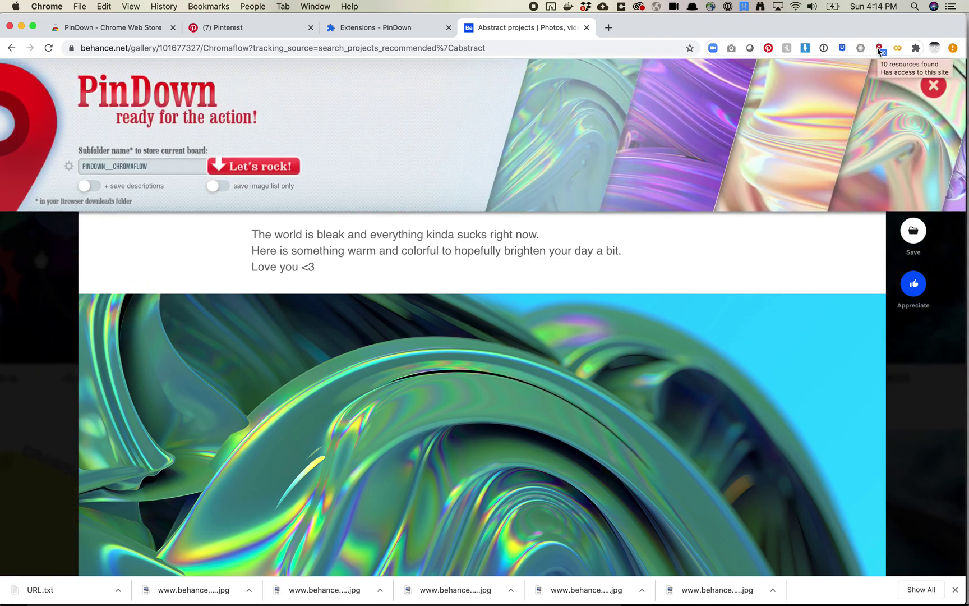
Step: Start downloading Chromaflow's 10 images into PINDOWN__CHROMAFLOW
left_click(245, 167)
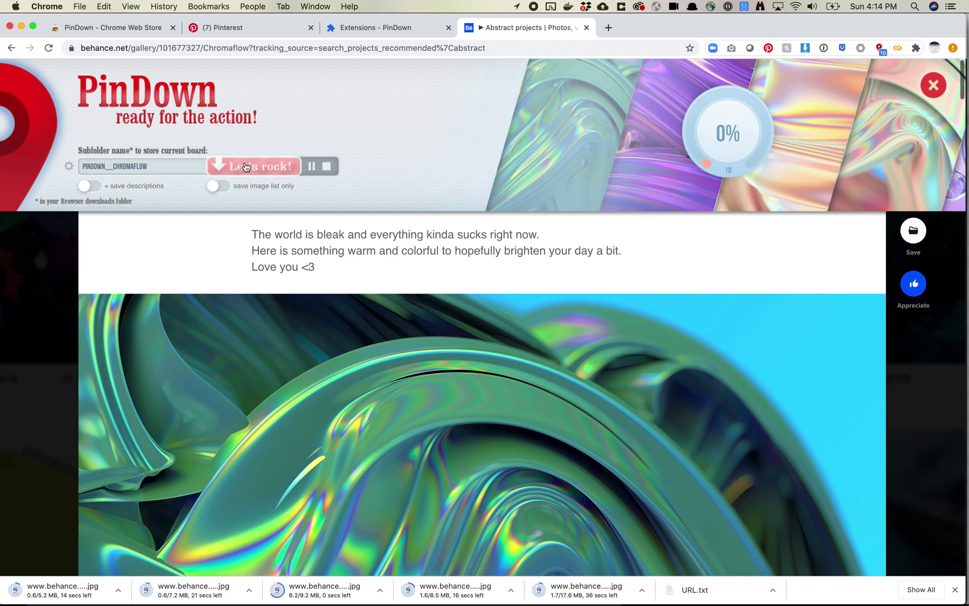
Step: Bring up Finder on the Downloads folder and expand the PinDown__The-Unique-Coast subfolder
mouse_move(33, 588)
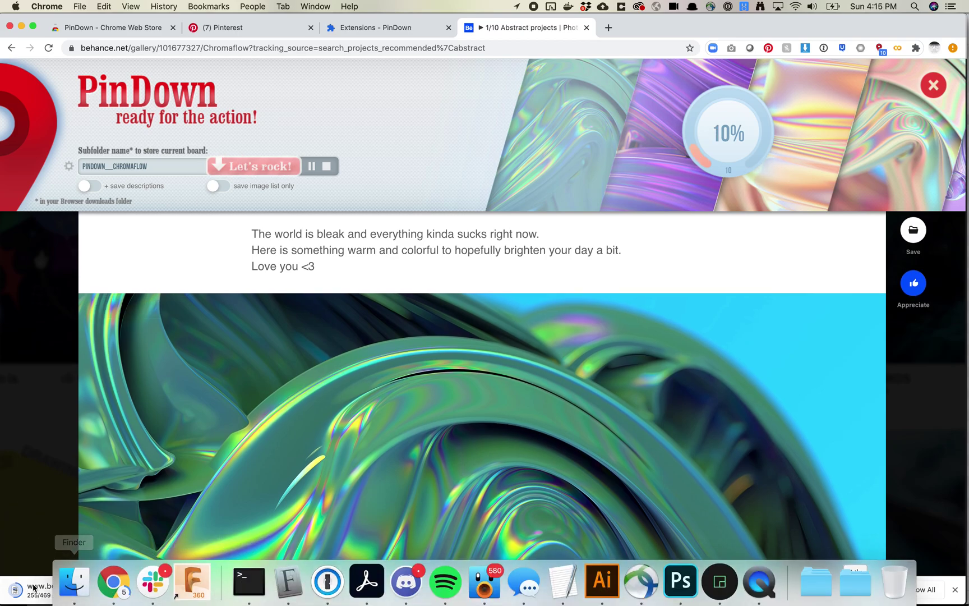
left_click(68, 586)
left_click(52, 202)
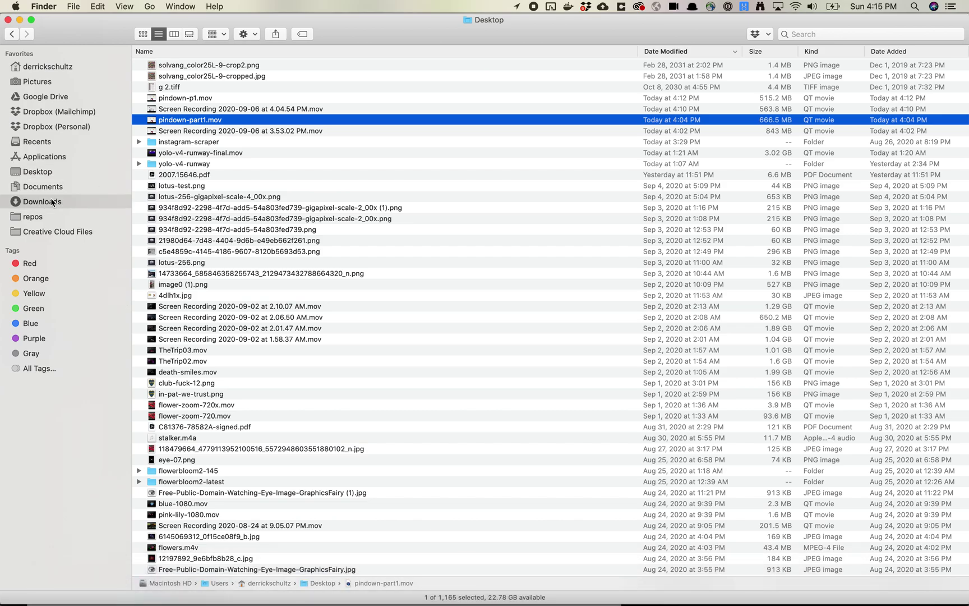
left_click(220, 66)
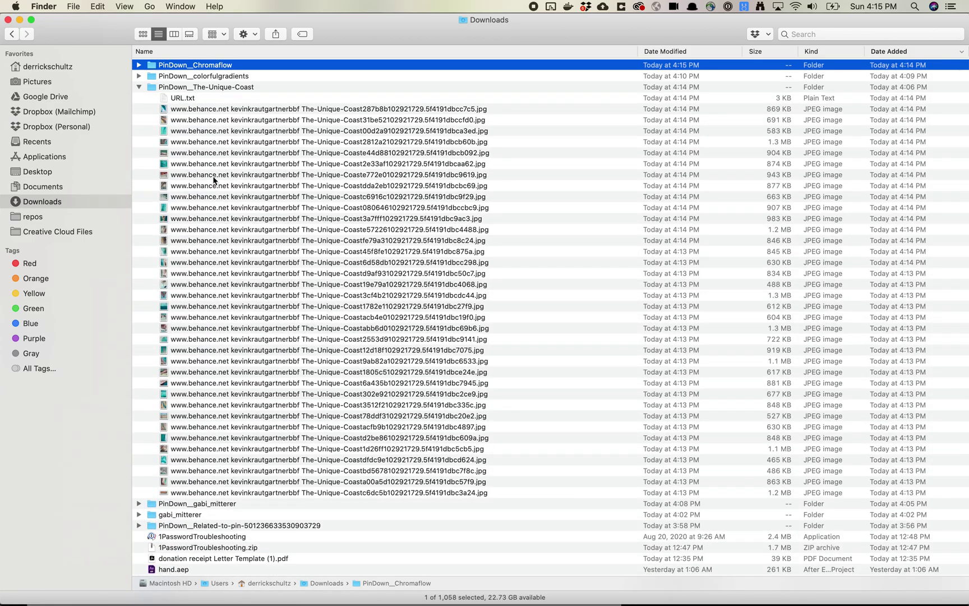
Step: Quick Look a few downloaded coast images, then check one image's Get Info details
left_click(213, 185)
key("space")
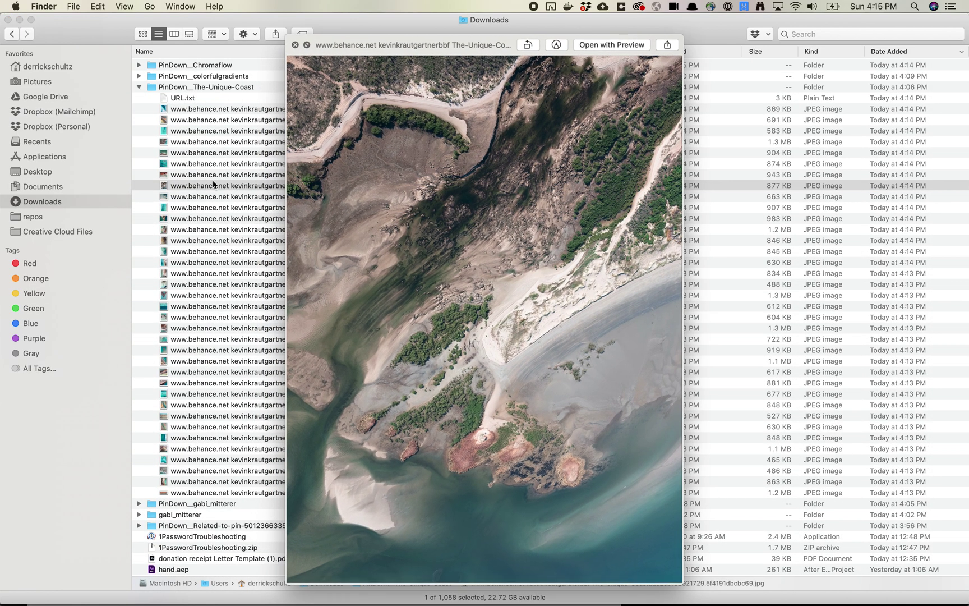
key("Down")
key("Down")
key("Down")
key("Down")
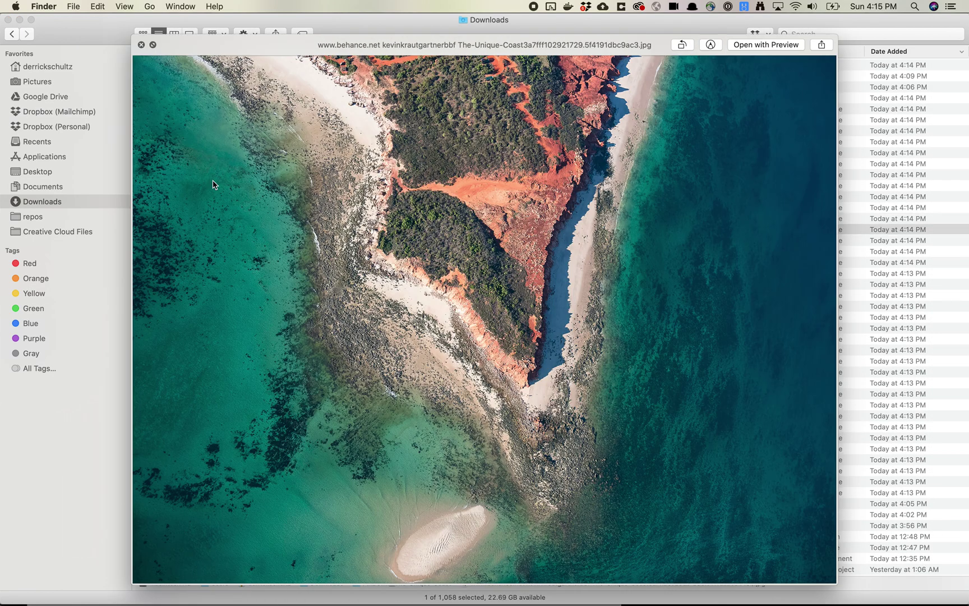
key("Down")
key("space")
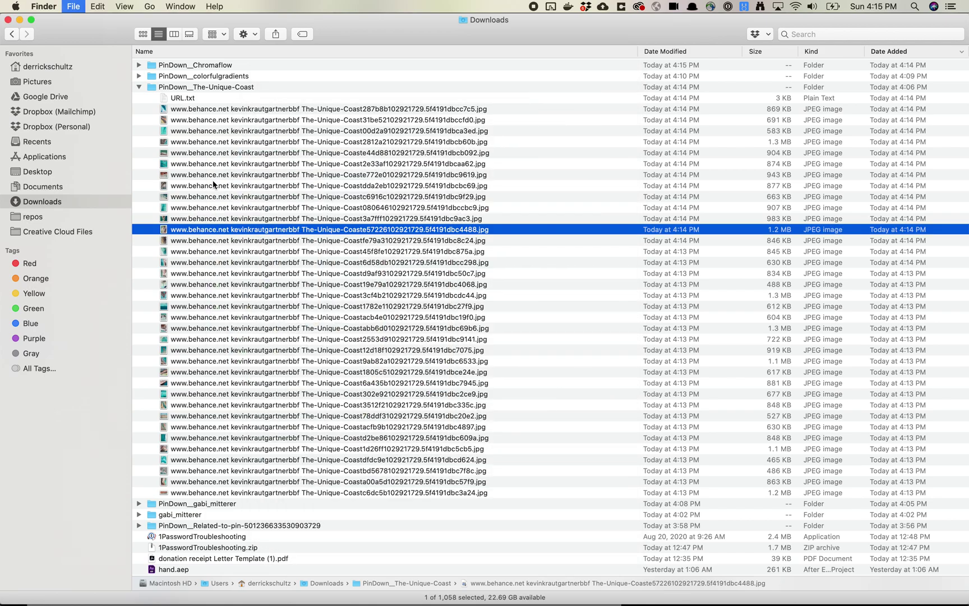
key("super+i")
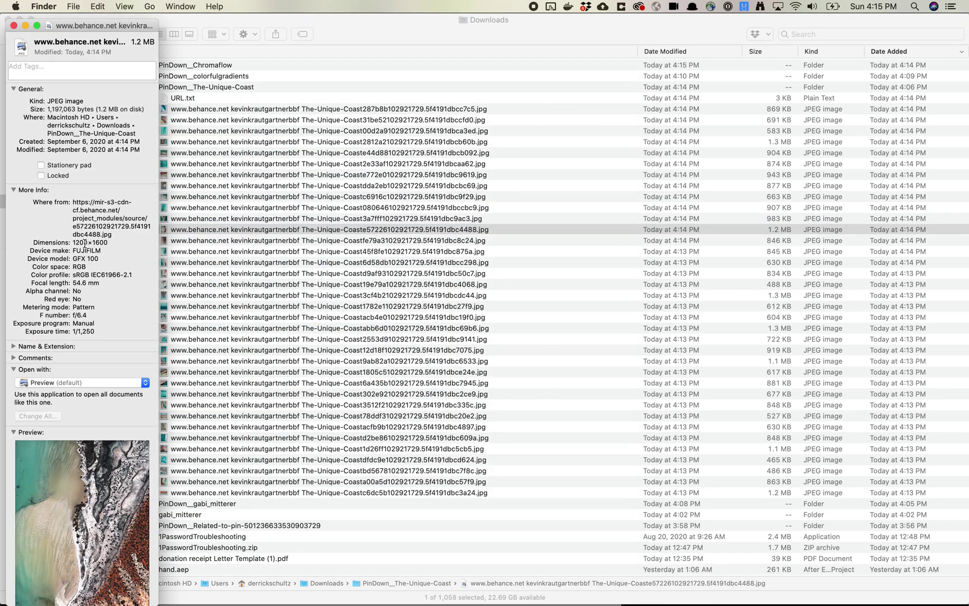
left_click(14, 26)
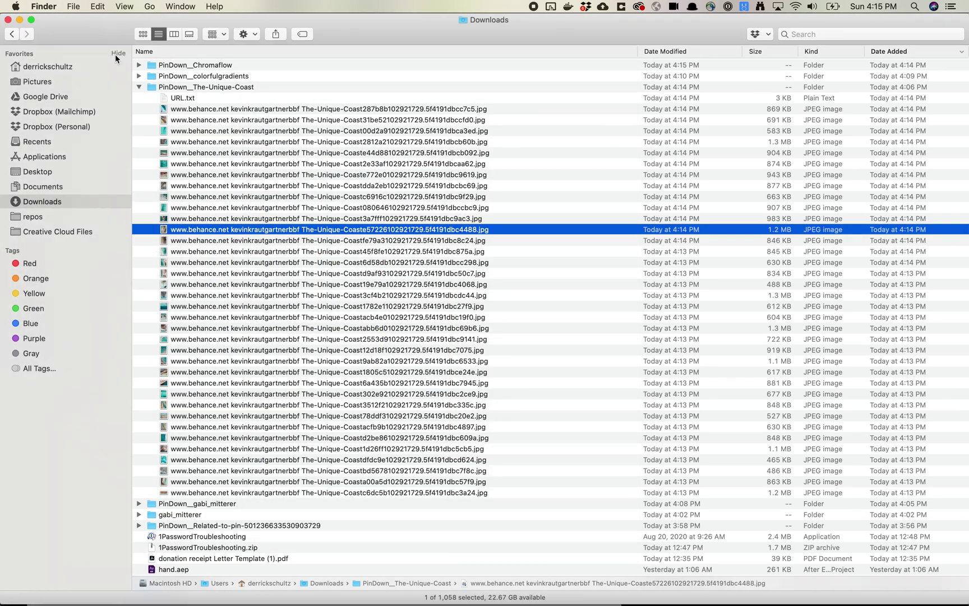
Step: Open PinDown__Chromaflow, check one JPEG's Get Info details, then return to Chrome
double_click(169, 68)
left_click(189, 100)
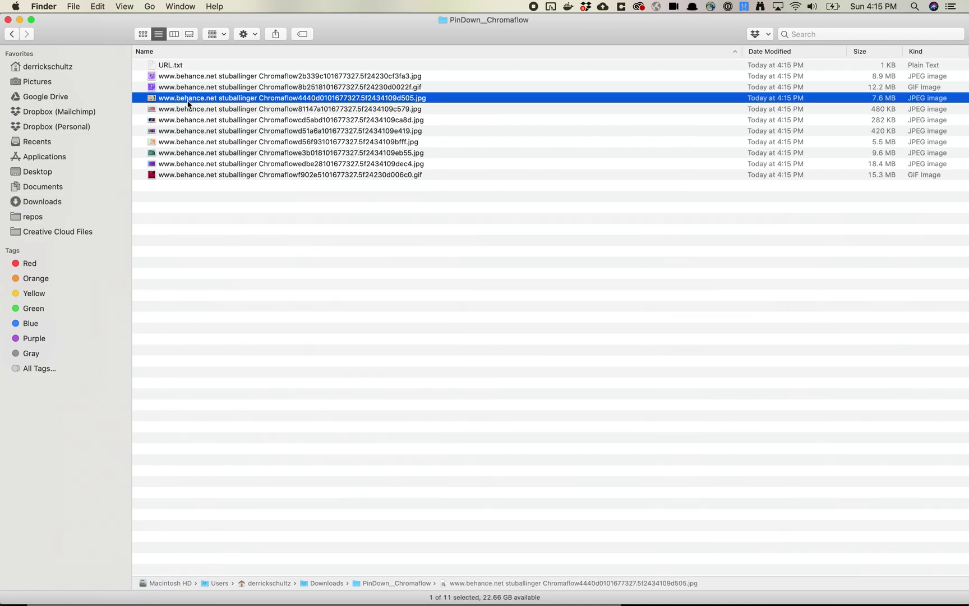
key("super+i")
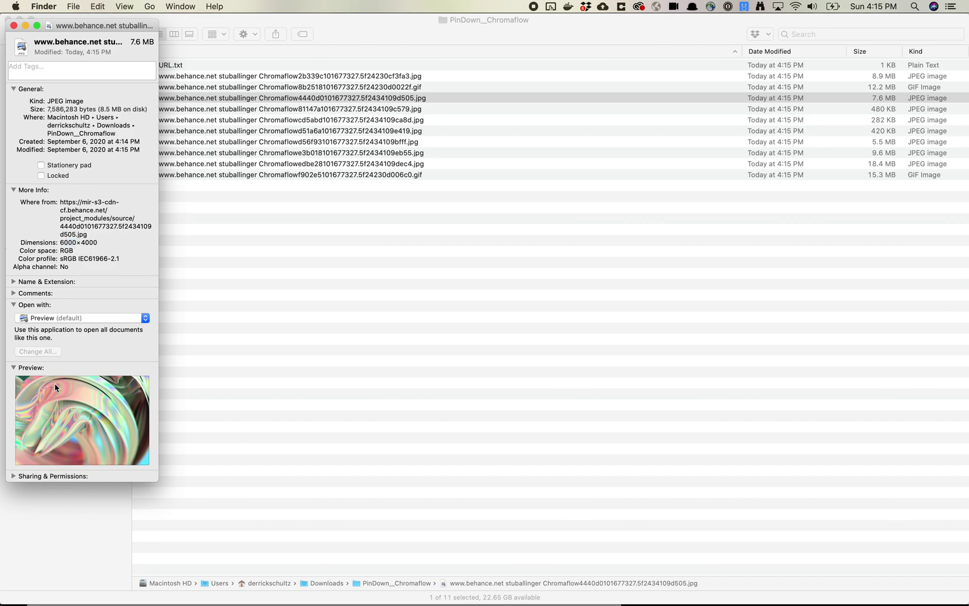
left_click(13, 26)
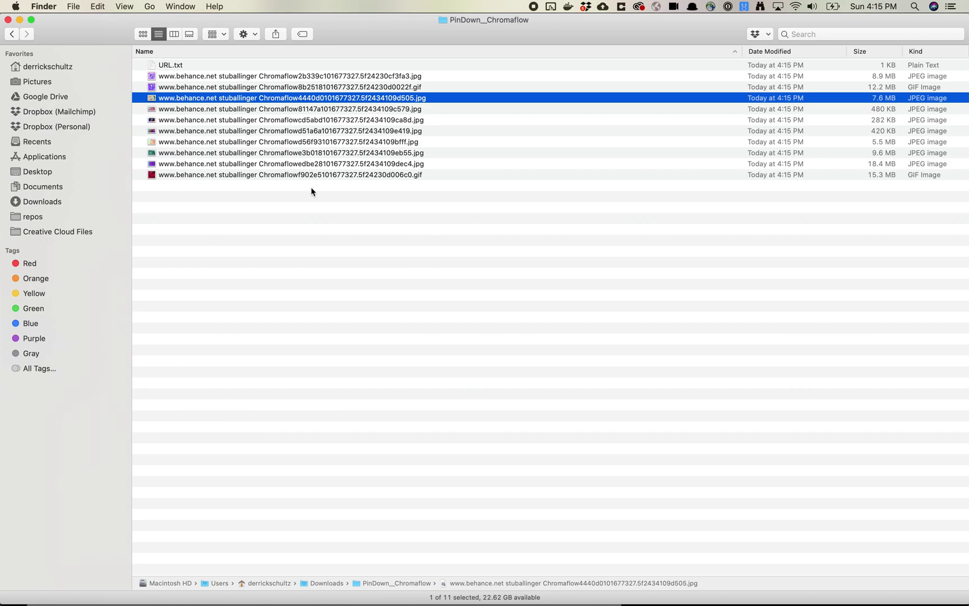
key("super+Tab")
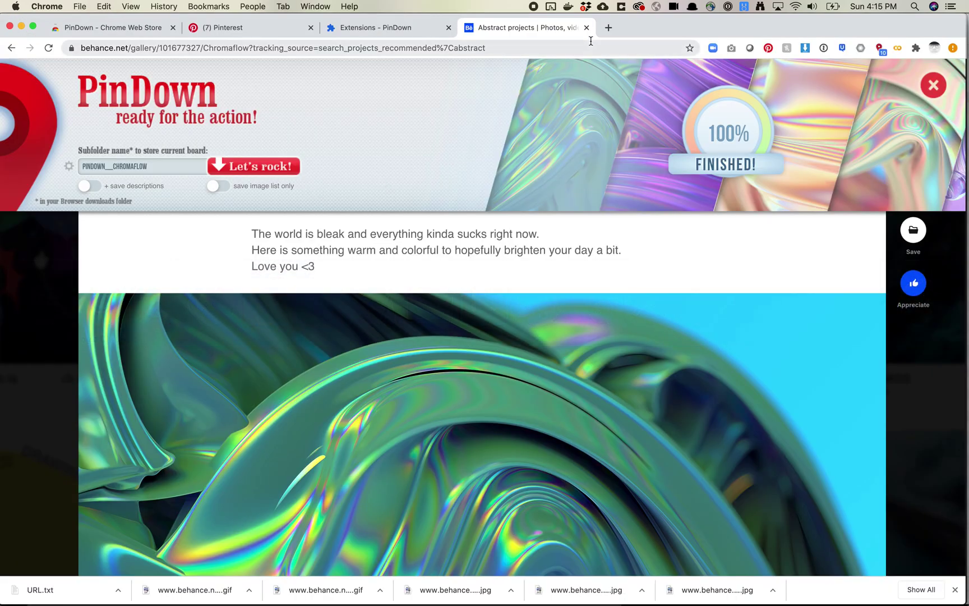
Step: Google 'tumblr scifi gui' in a new tab and open the Science Fiction Interfaces result
left_click(505, 44)
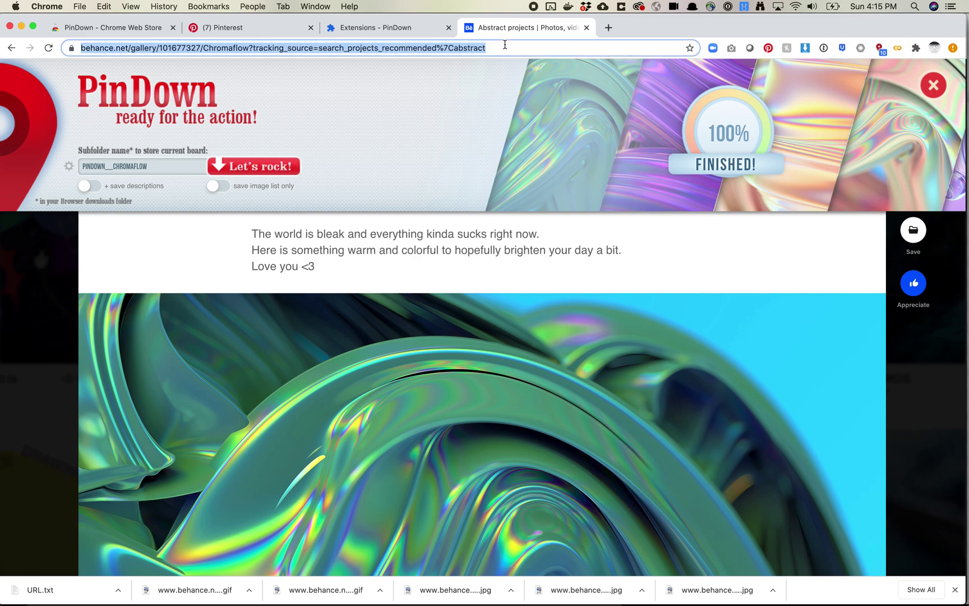
left_click(608, 28)
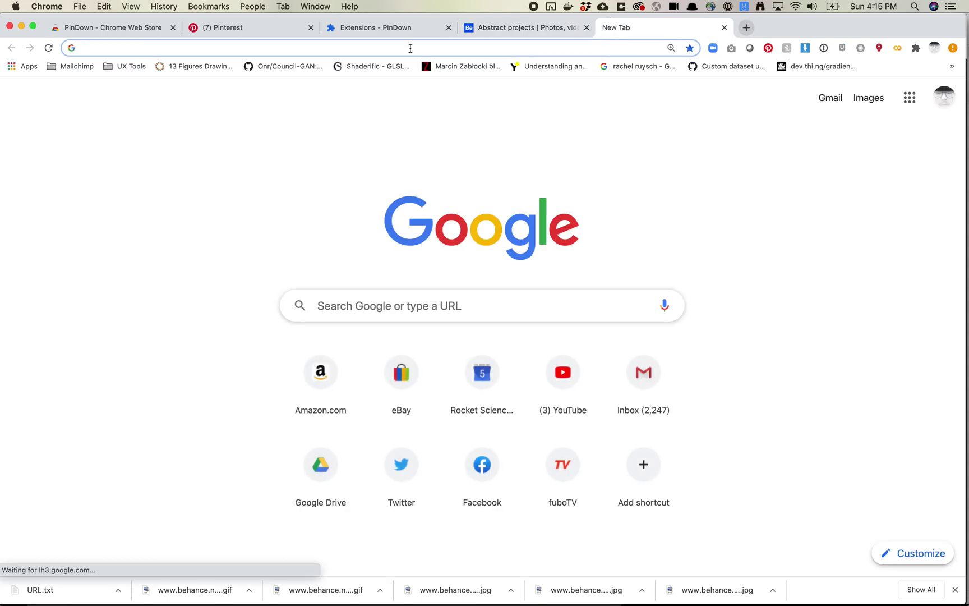
left_click(318, 48)
type("tum")
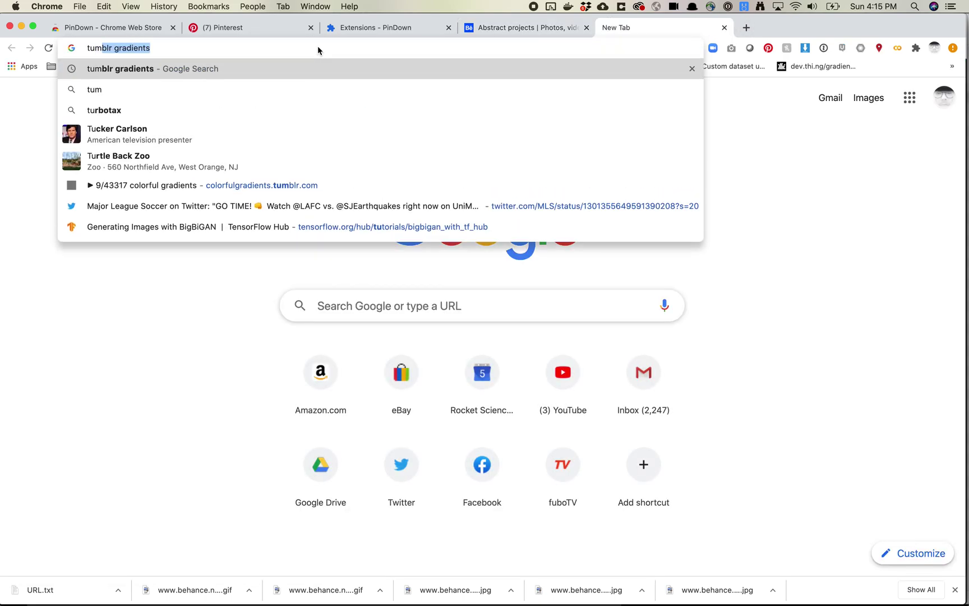
type("blr")
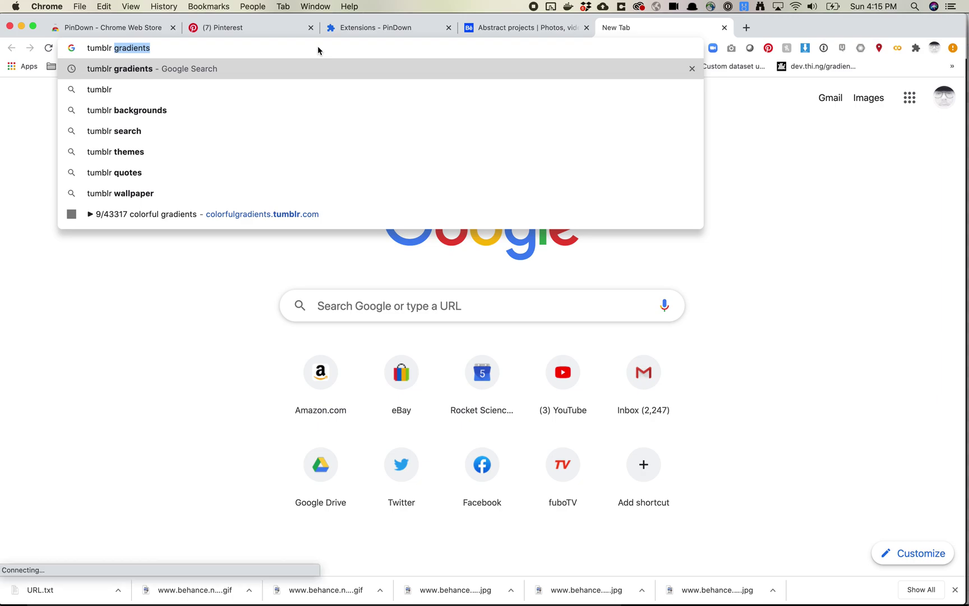
type(" scifi gui")
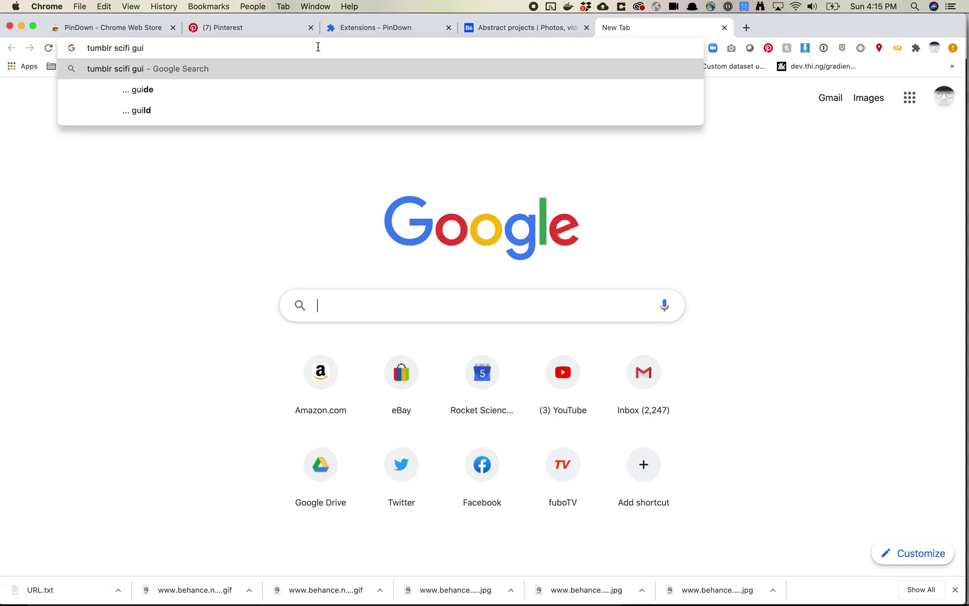
key("Return")
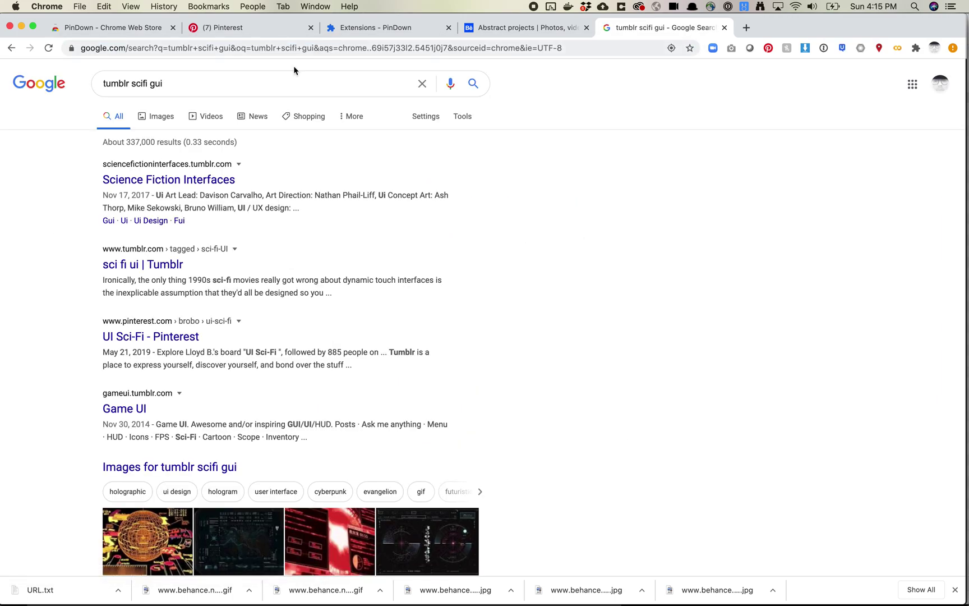
left_click(158, 182)
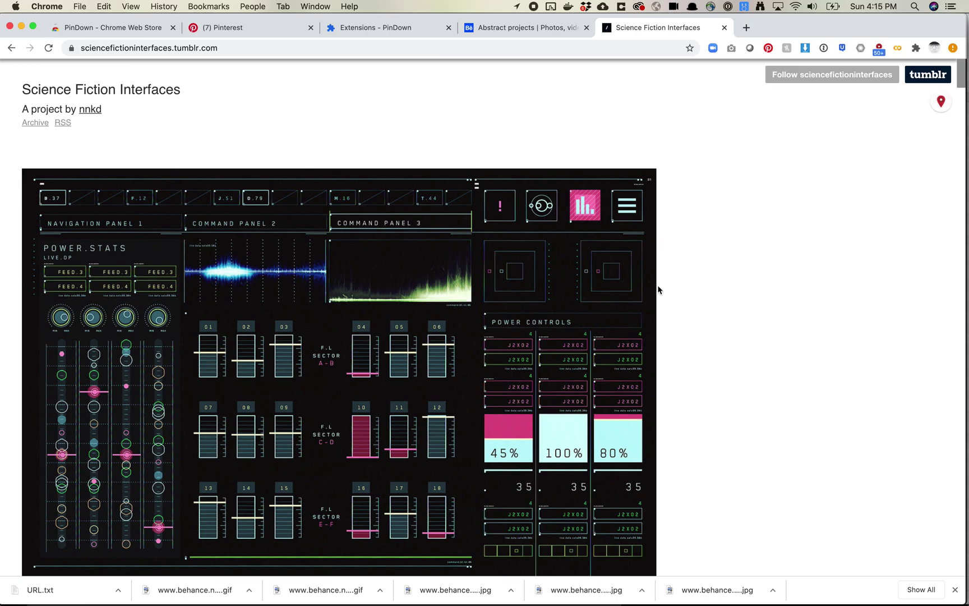
Step: Scroll through the blog's sci-fi interface posts, jump back to the top, and open PinDown
scroll(659, 289, "down", 20)
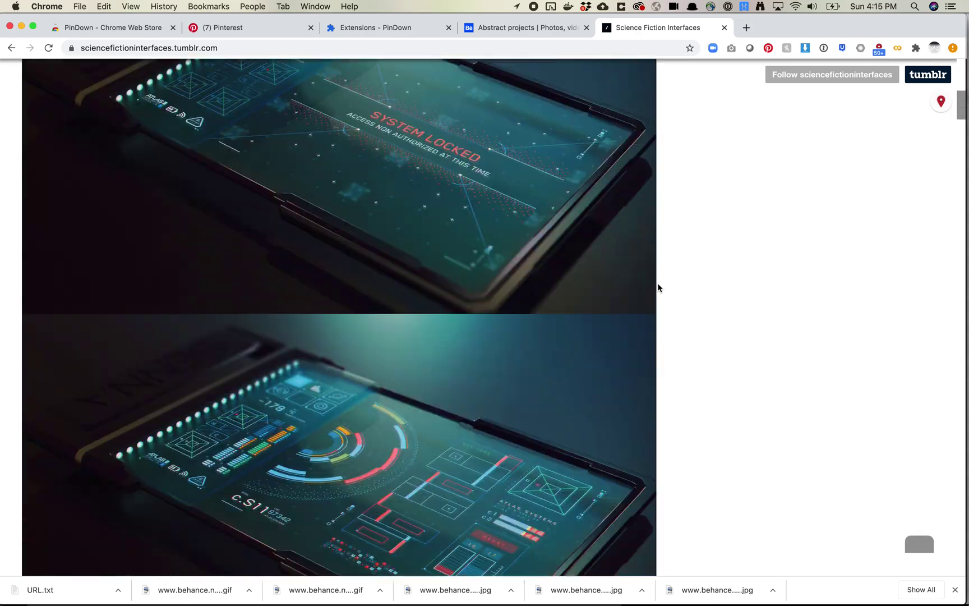
scroll(658, 288, "down", 20)
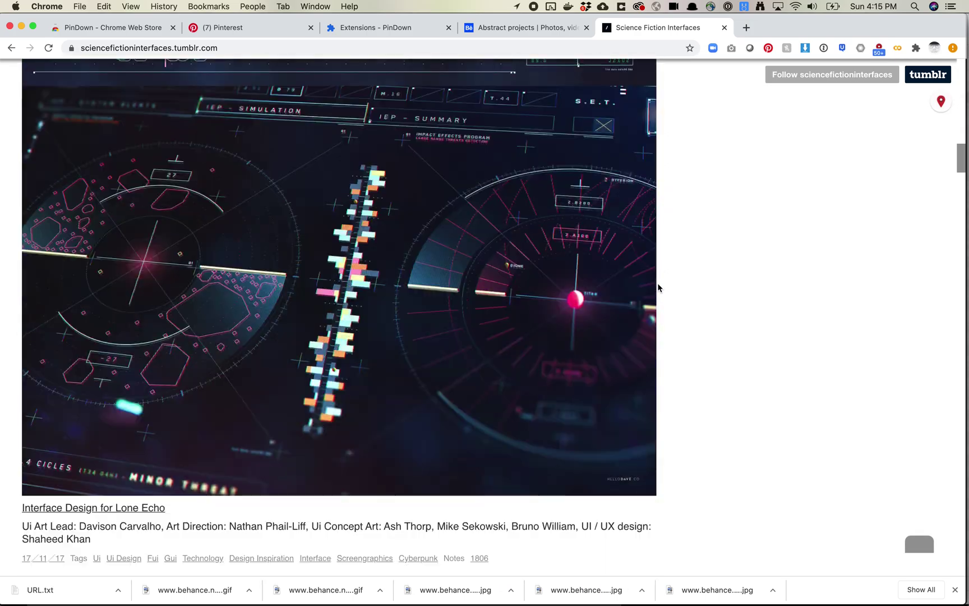
scroll(657, 287, "down", 20)
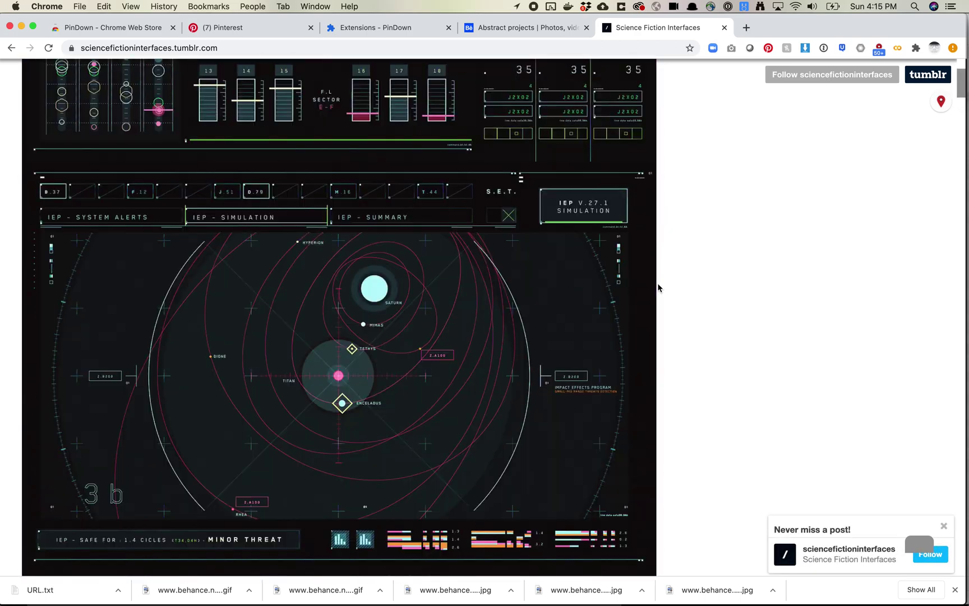
key("Home")
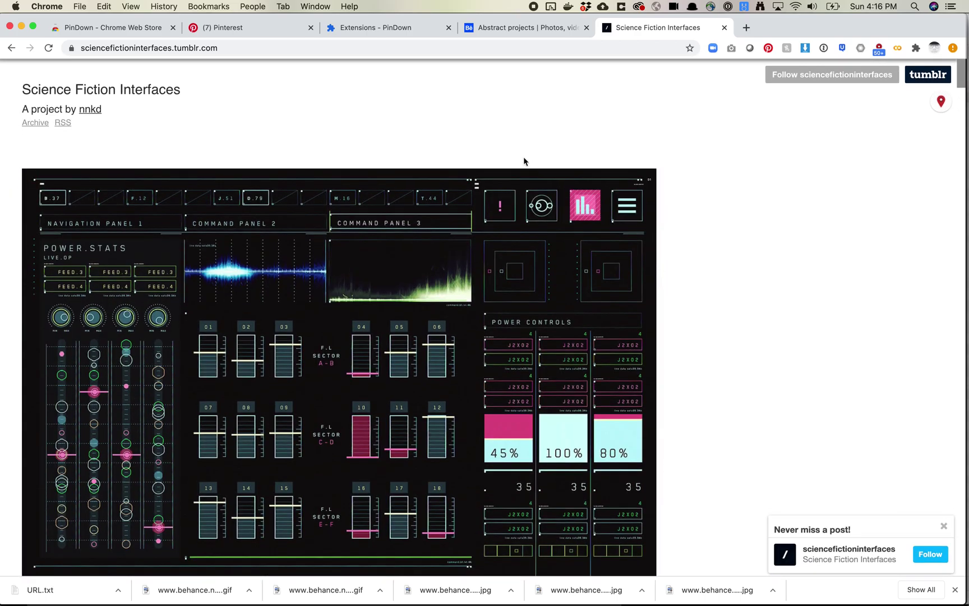
left_click(878, 49)
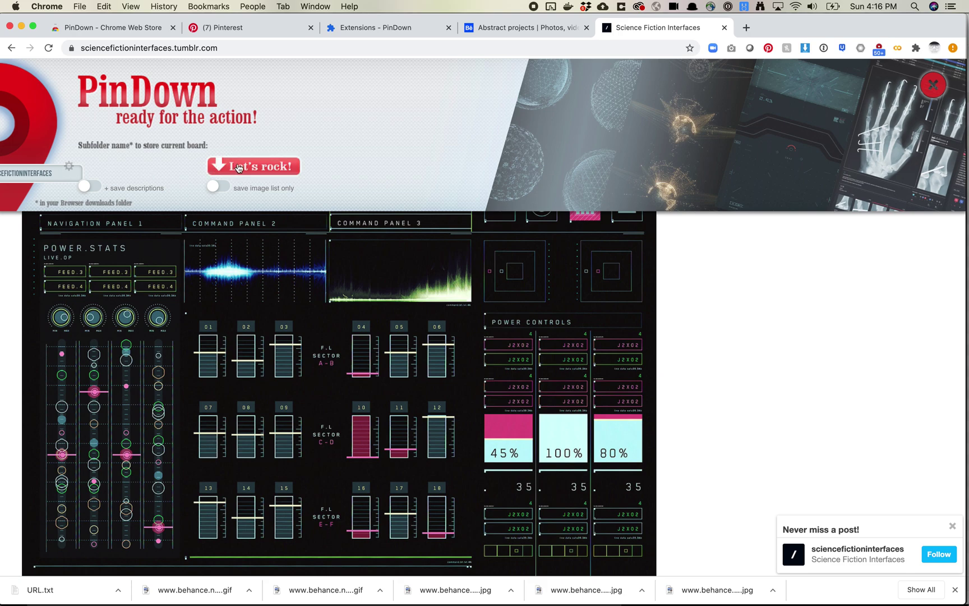
Step: Press Let's rock! to download the blog's images into the suggested subfolder
left_click(270, 167)
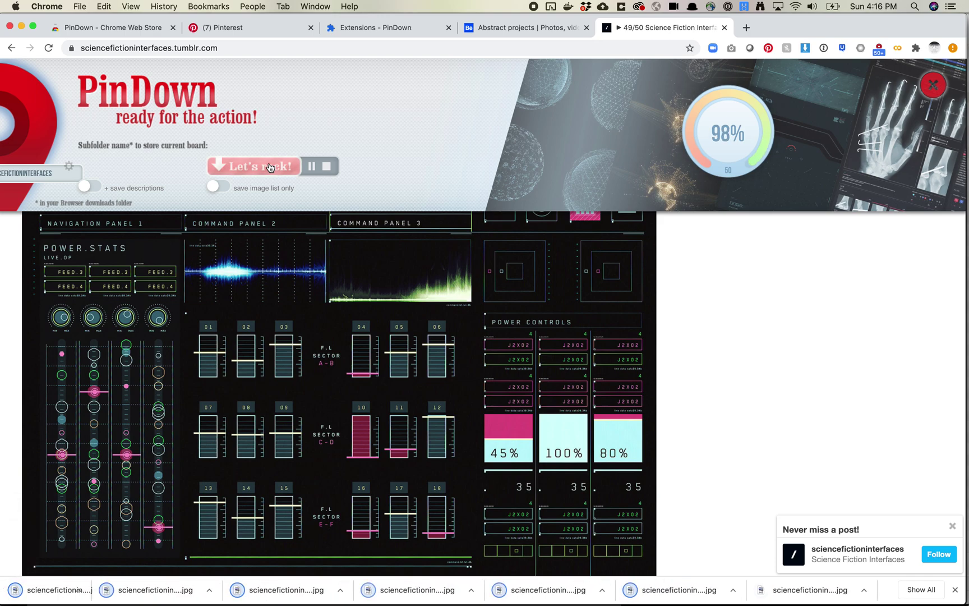
Step: Dismiss the PinDown panel and scroll far down the blog to load older posts
left_click(935, 85)
scroll(673, 336, "down", 6)
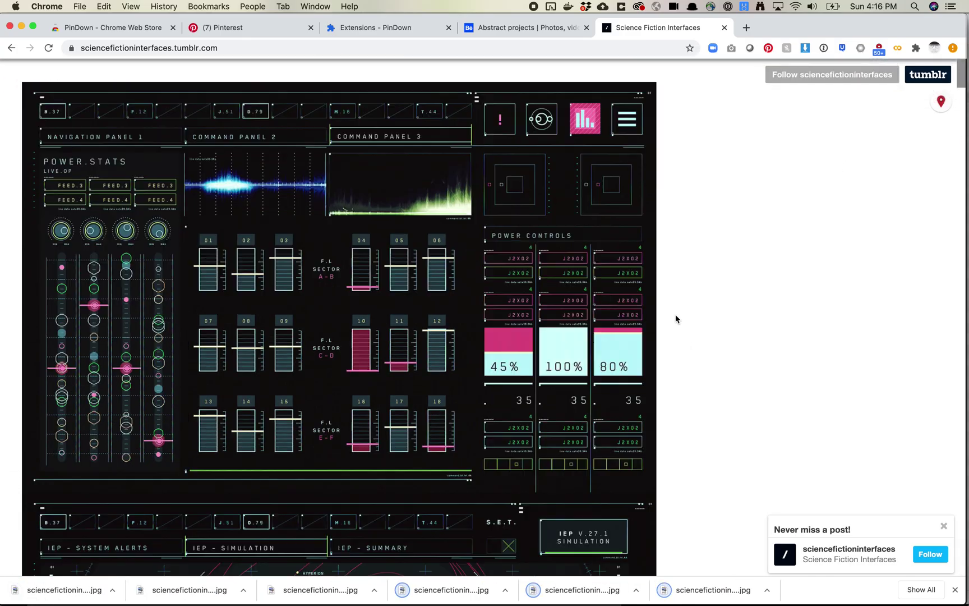
scroll(675, 318, "down", 20)
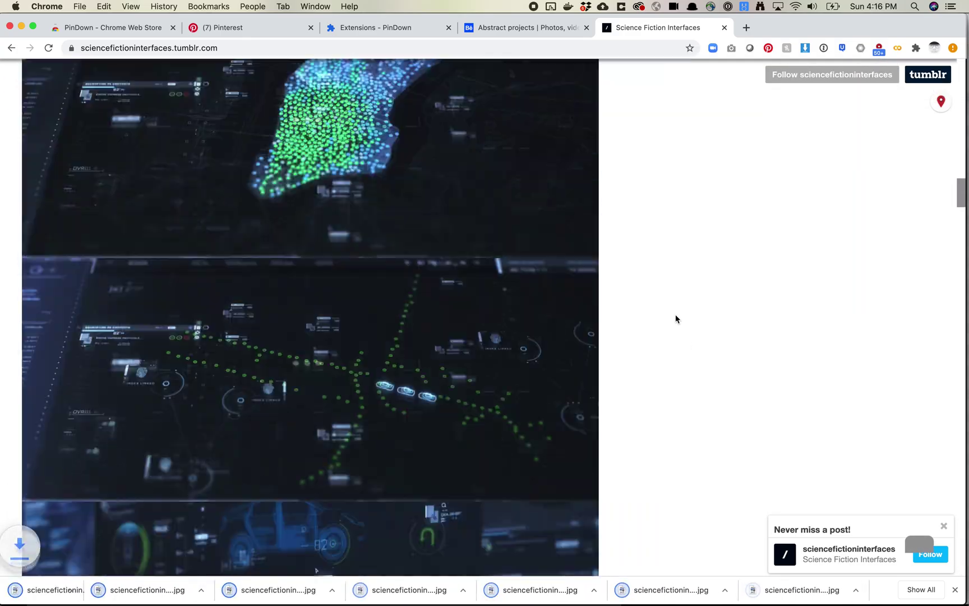
scroll(676, 318, "down", 20)
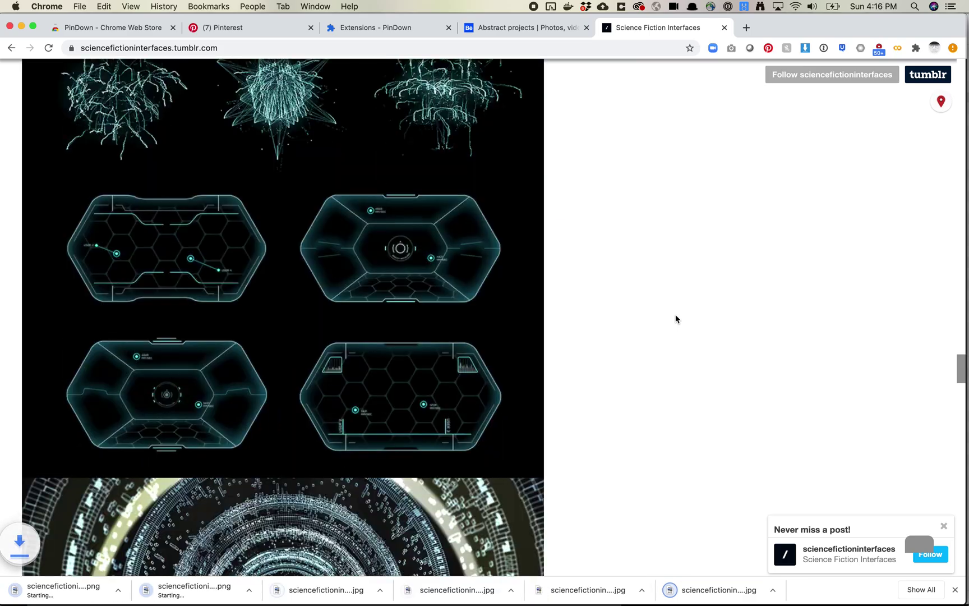
scroll(675, 318, "down", 20)
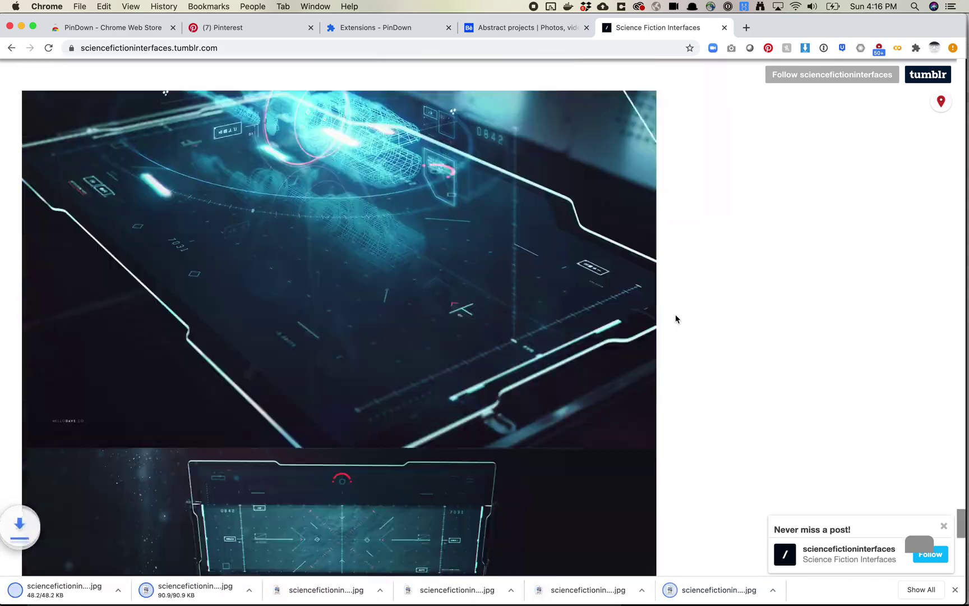
scroll(676, 319, "down", 5)
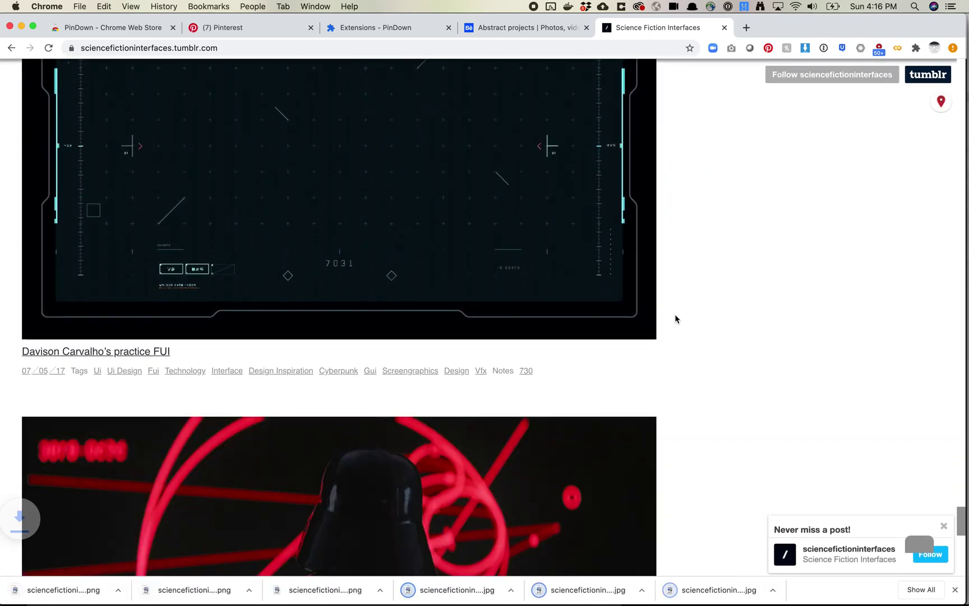
scroll(657, 359, "down", 10)
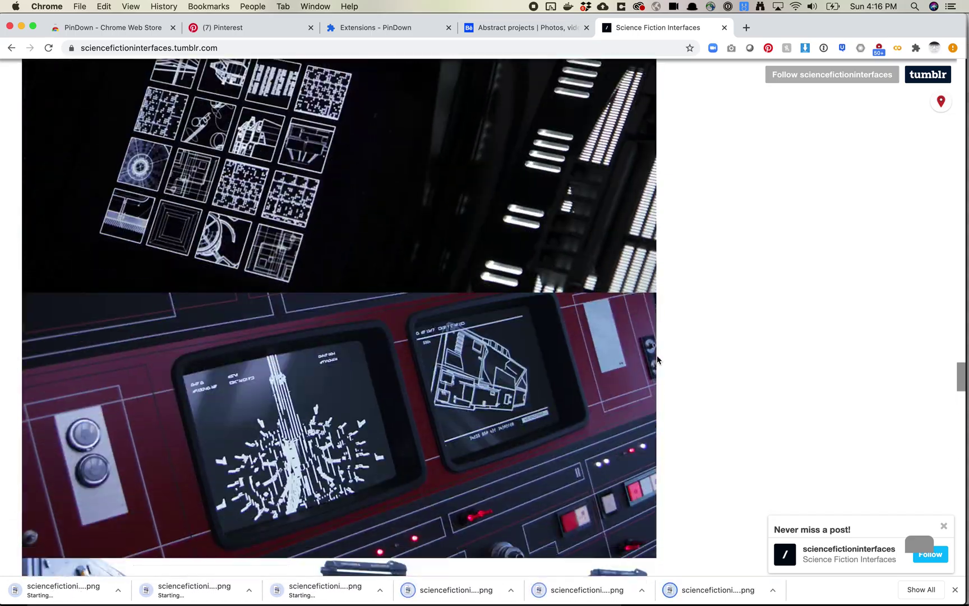
scroll(657, 359, "down", 15)
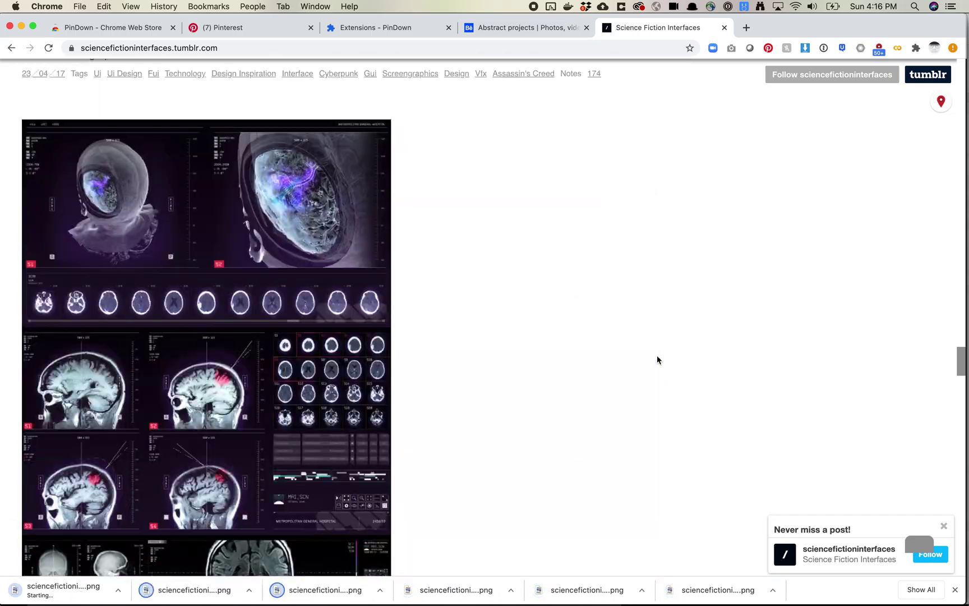
scroll(657, 359, "down", 15)
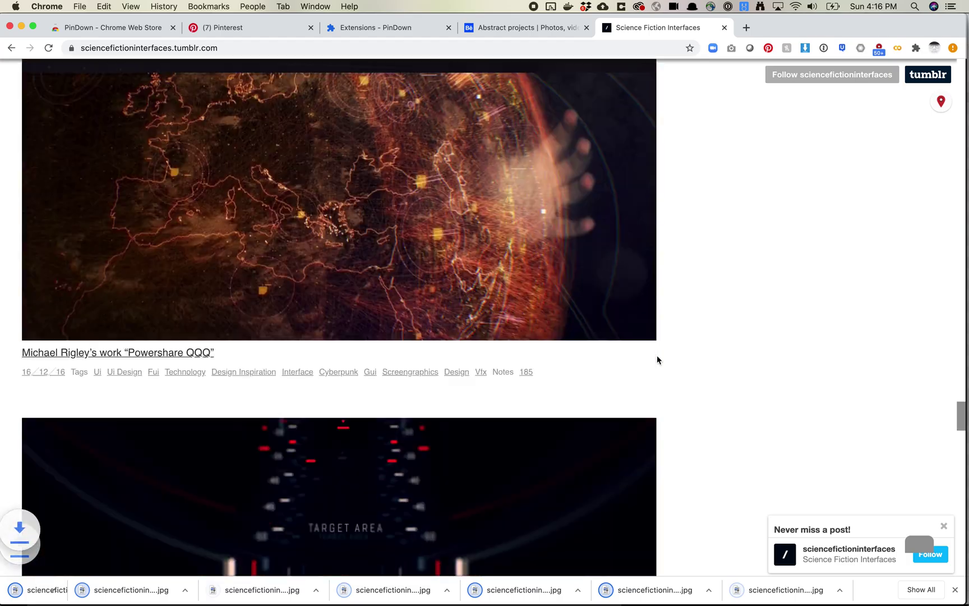
scroll(657, 359, "down", 15)
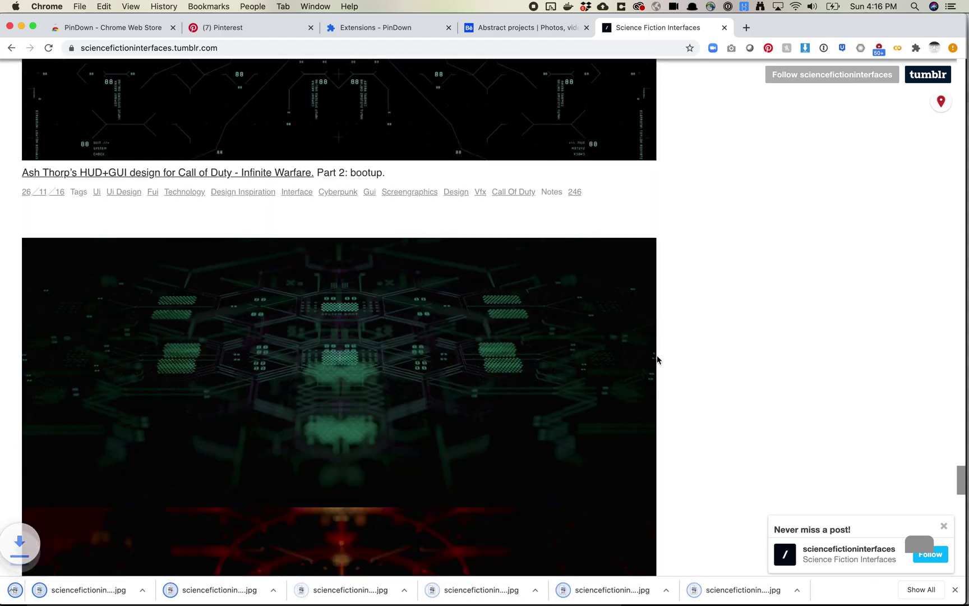
scroll(657, 360, "down", 15)
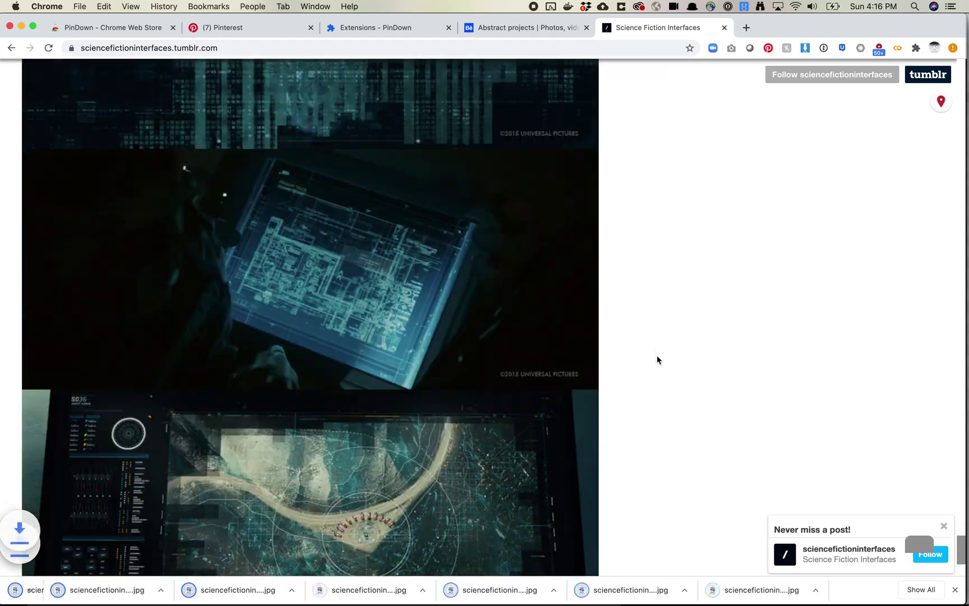
scroll(657, 359, "down", 1)
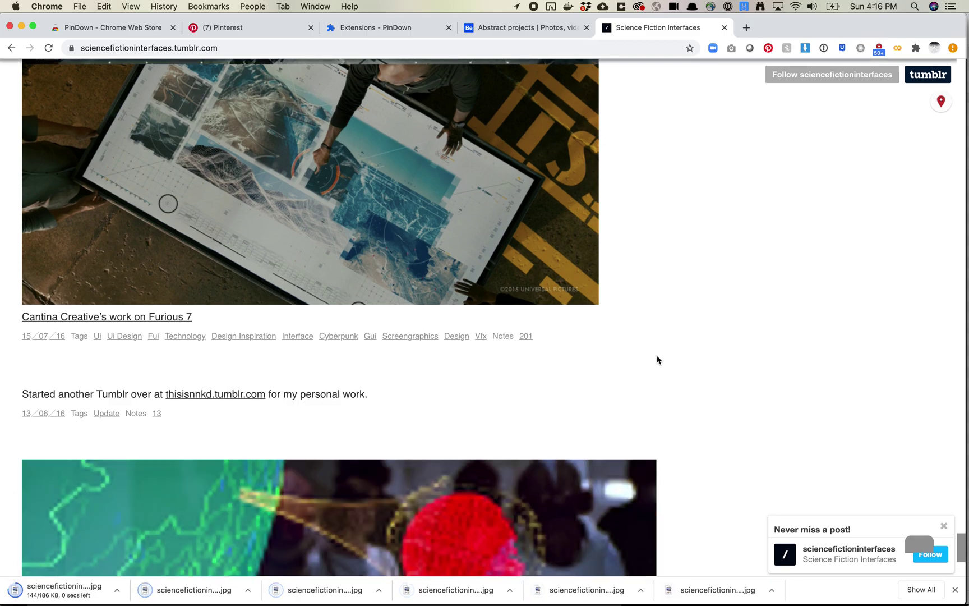
scroll(659, 403, "down", 2)
scroll(660, 402, "down", 10)
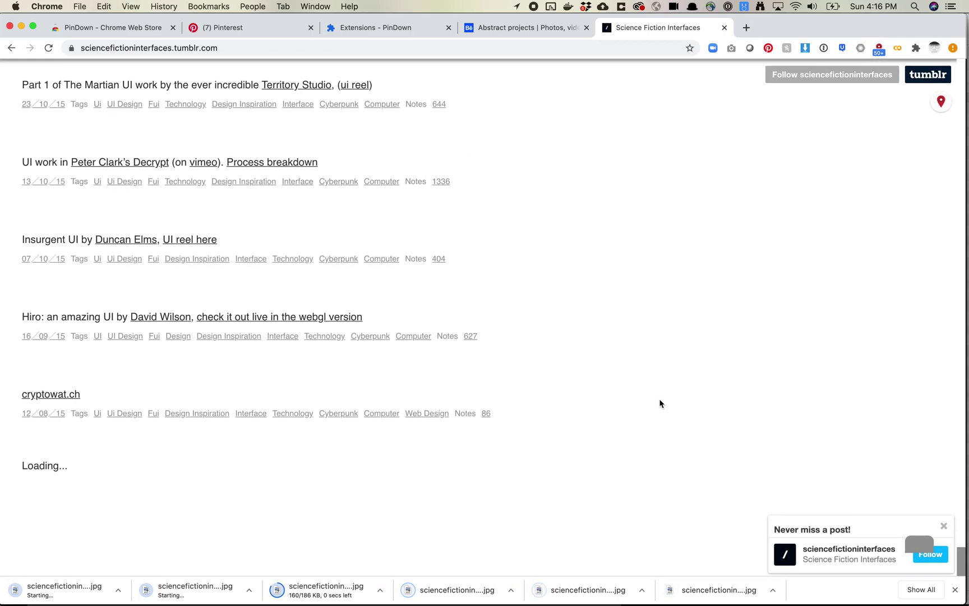
scroll(647, 440, "down", 7)
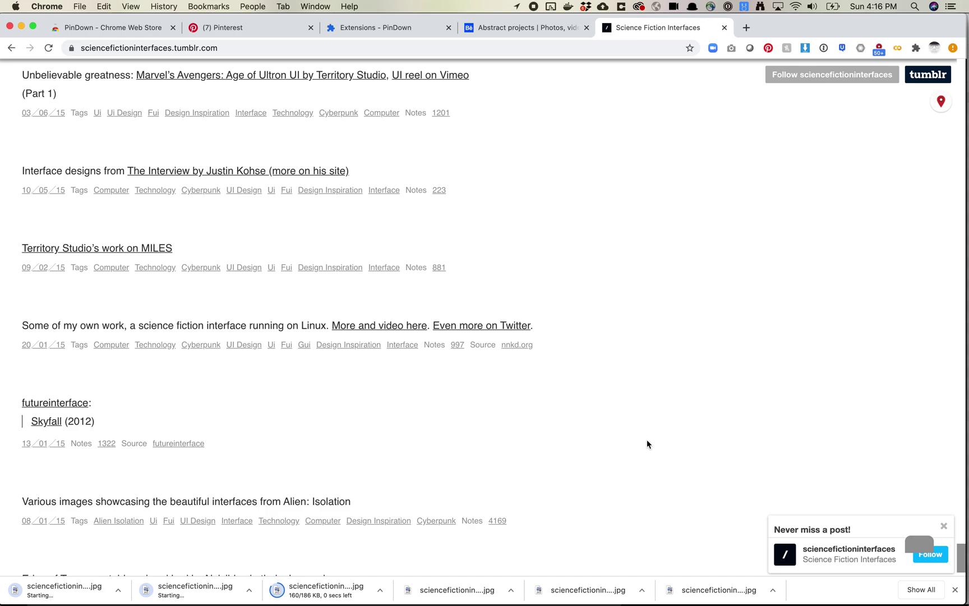
scroll(365, 448, "up", 6)
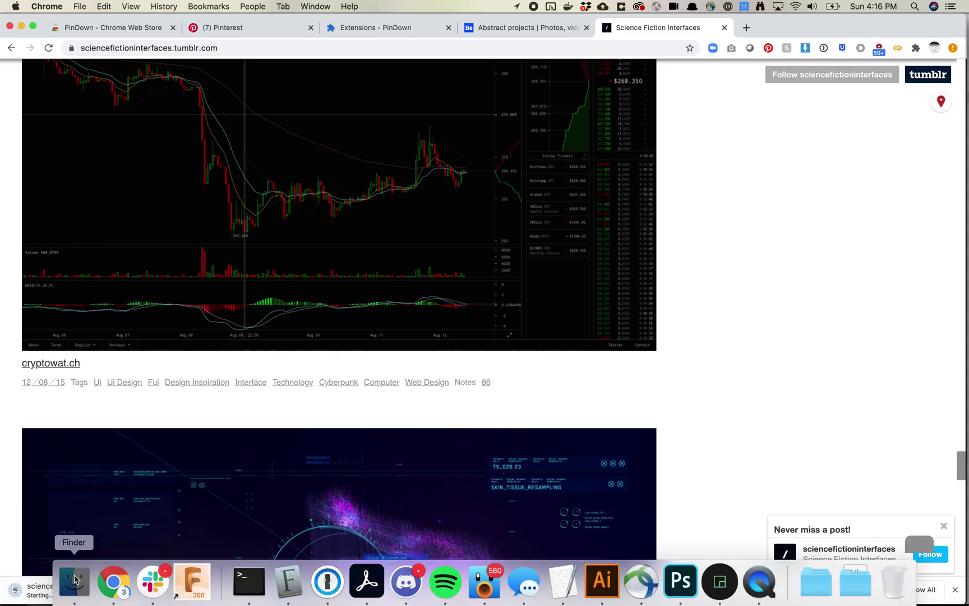
left_click(73, 584)
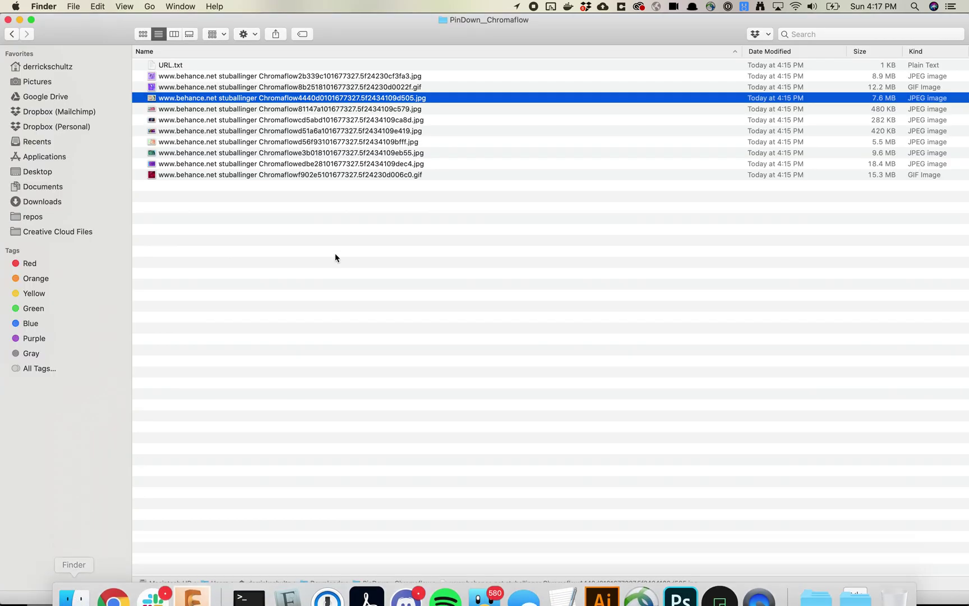
Step: Switch Finder to column view and open PinDown__sciencefictioninterfaces in Downloads
left_click(174, 33)
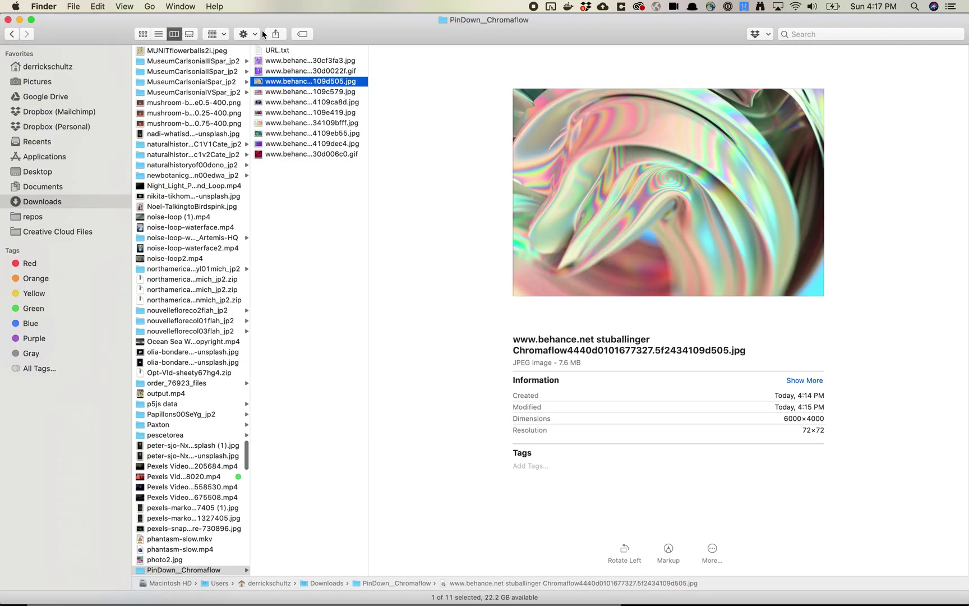
left_click(37, 201)
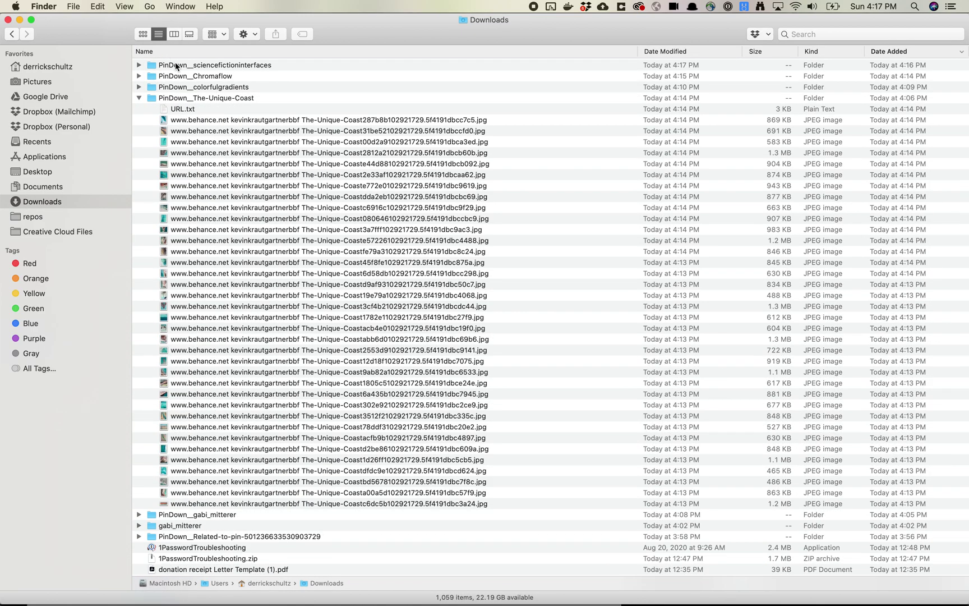
left_click(176, 67)
double_click(176, 66)
Step: Quick Look through the saved sci-fi interface images, including ones near the list's end
left_click(176, 66)
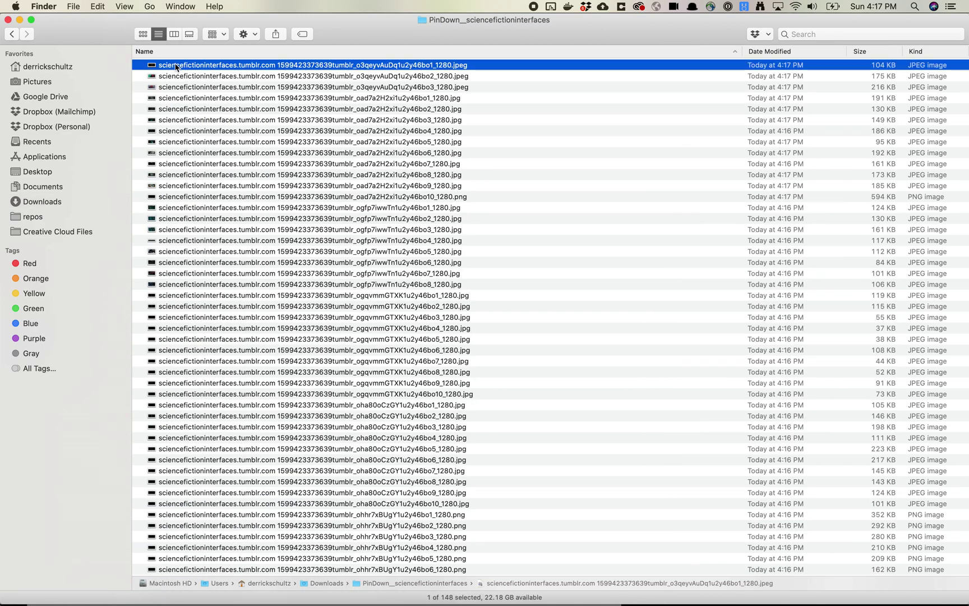
key("space")
key("Down")
key("Down")
key("Down")
key("Down")
key("Down")
key("Down")
key("Down")
key("Down")
key("Down")
key("Down")
key("Down")
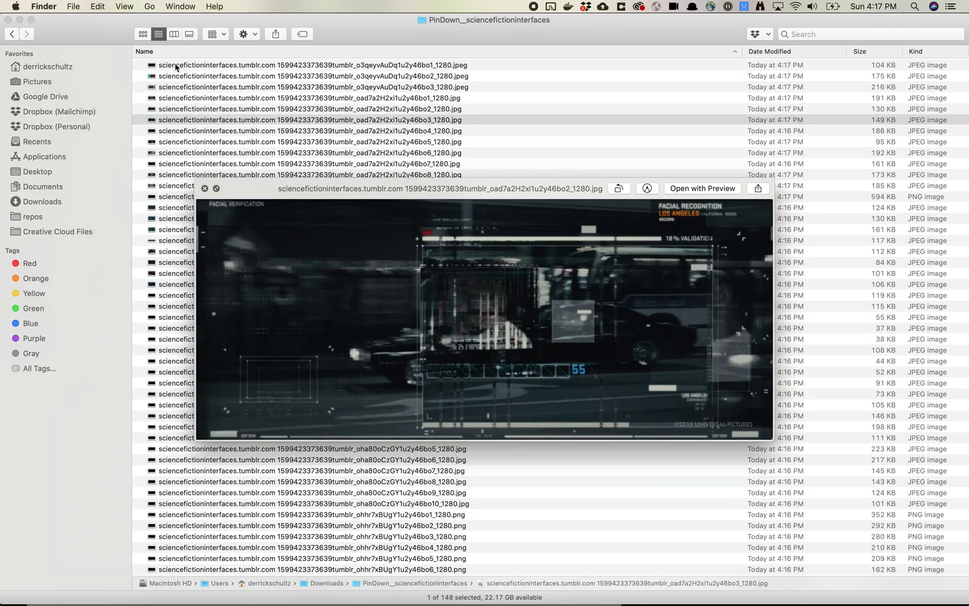
key("Down")
key("Down")
key("Down")
key("Down")
key("Down")
key("Down")
key("Down")
key("Down")
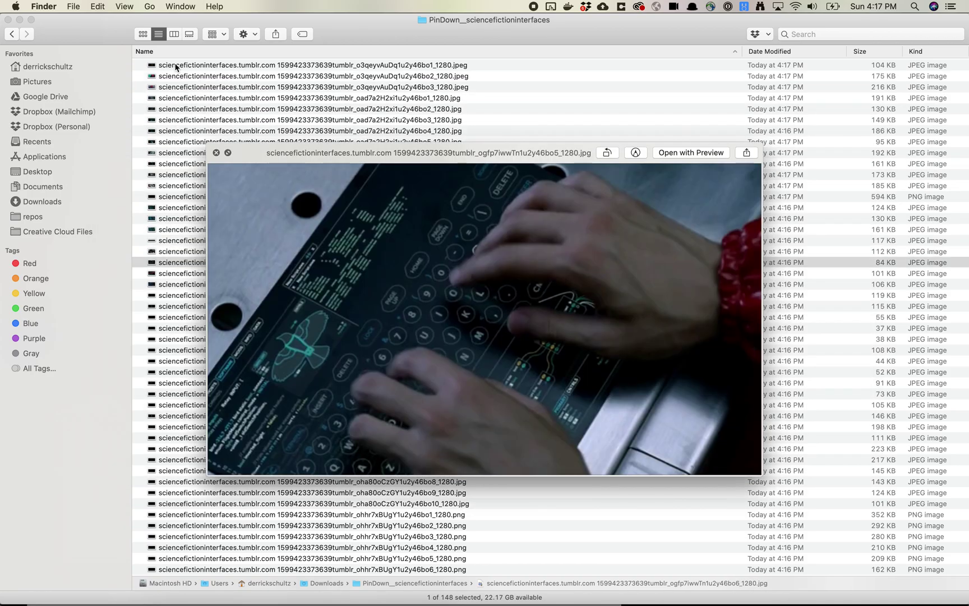
key("space")
scroll(291, 212, "down", 15)
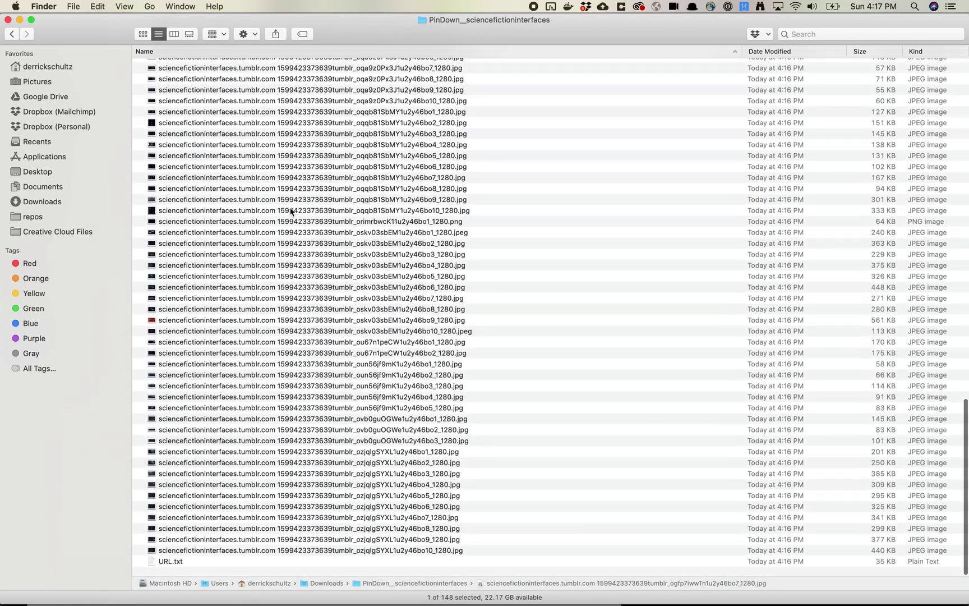
left_click(284, 351)
key("space")
key("Down")
key("Down")
key("Down")
key("Down")
key("Down")
key("Down")
key("Down")
key("Down")
key("Down")
key("Down")
key("Down")
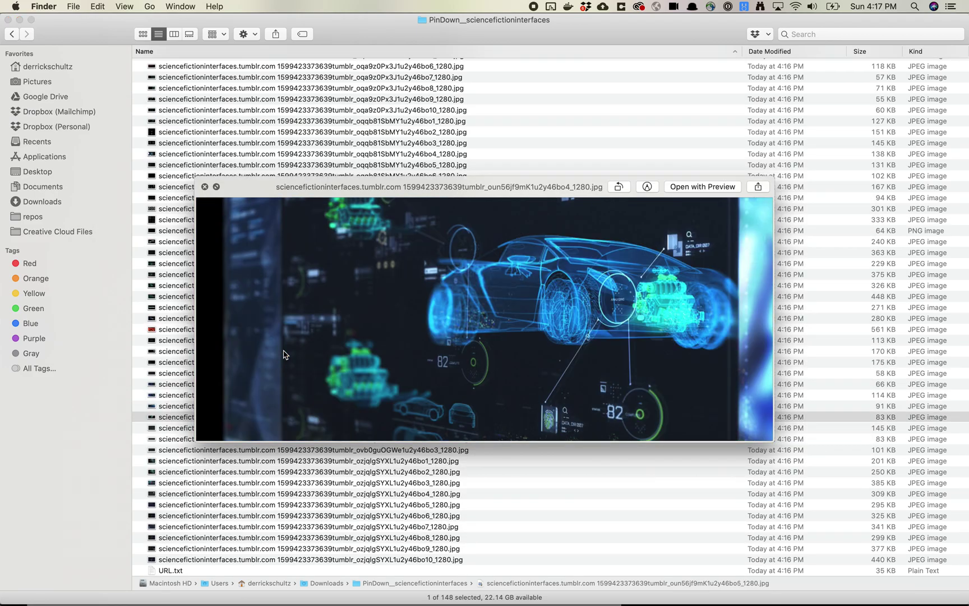
key("space")
Step: Return to Chrome and scroll the Science Fiction Interfaces blog down to its TRON Legacy posts
key("super+Tab")
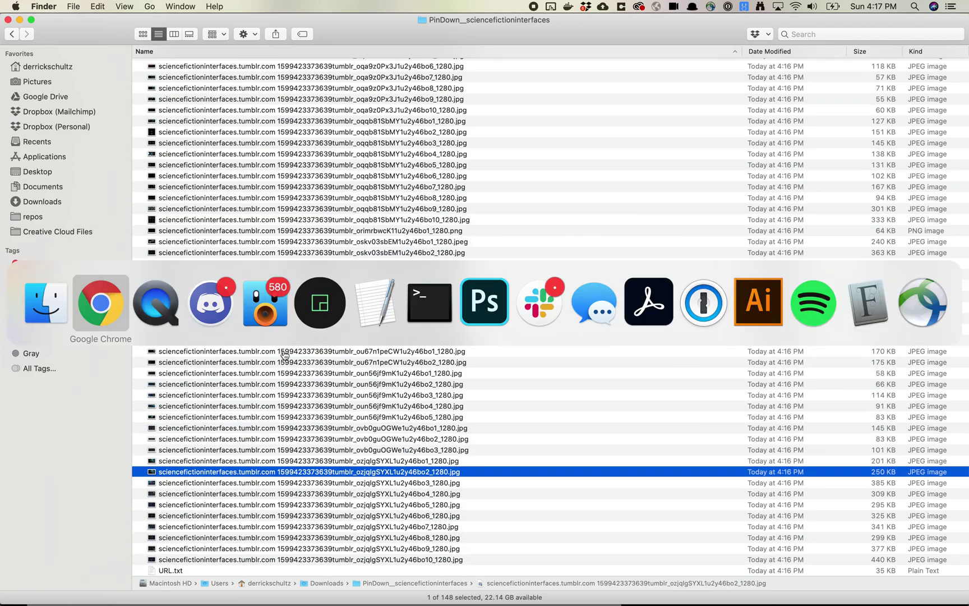
scroll(386, 320, "down", 7)
scroll(386, 321, "down", 15)
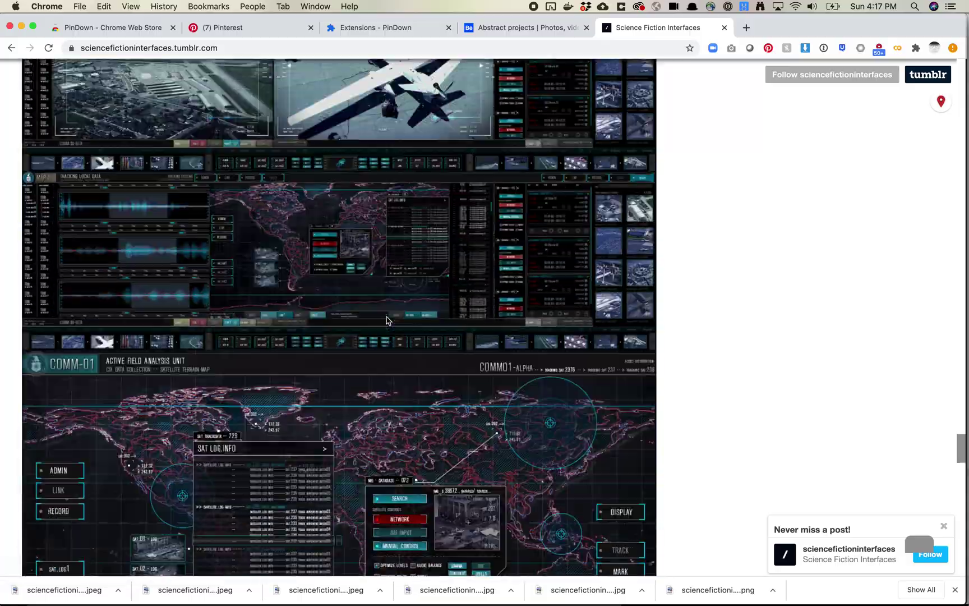
scroll(386, 320, "down", 15)
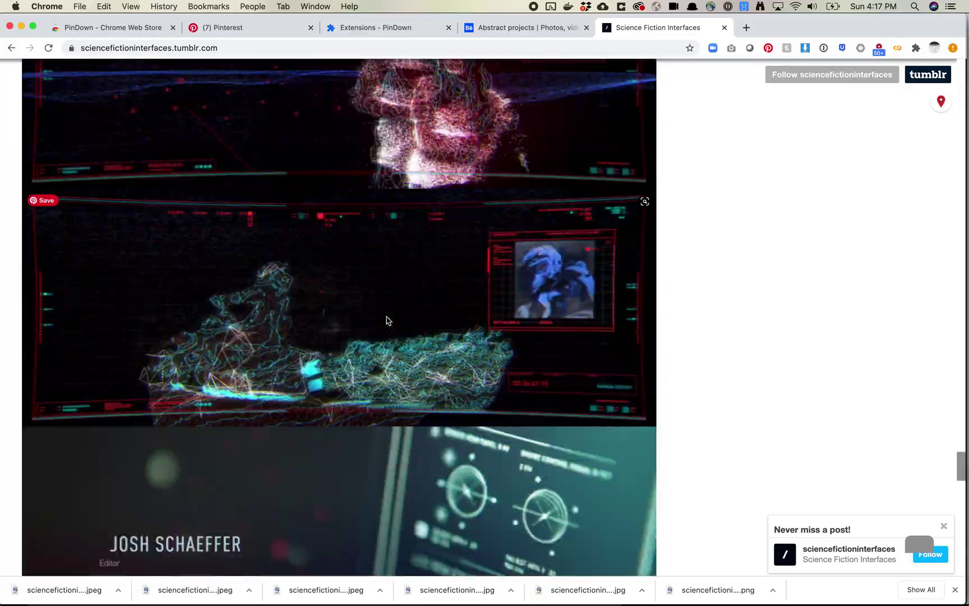
scroll(386, 320, "down", 15)
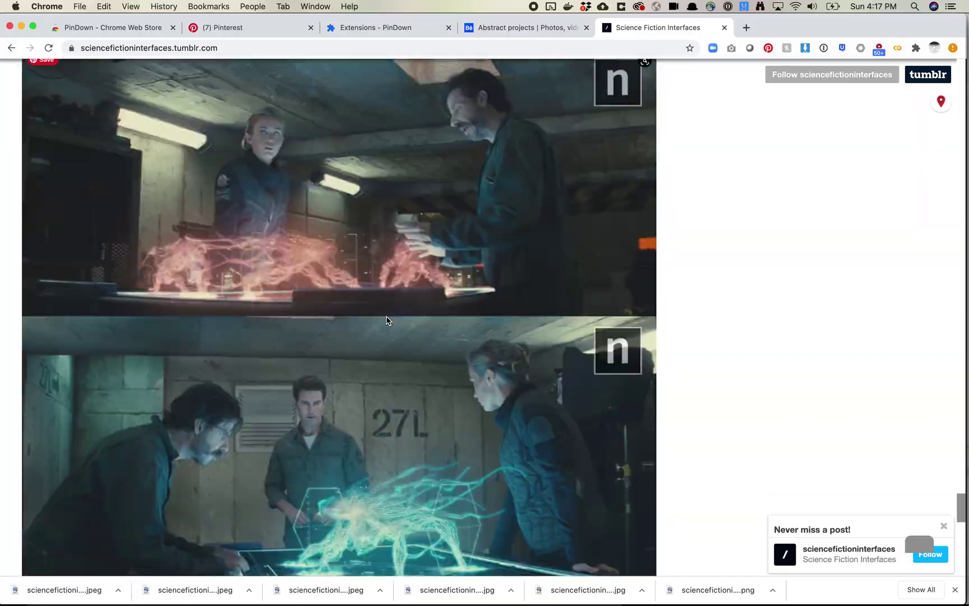
scroll(386, 320, "down", 15)
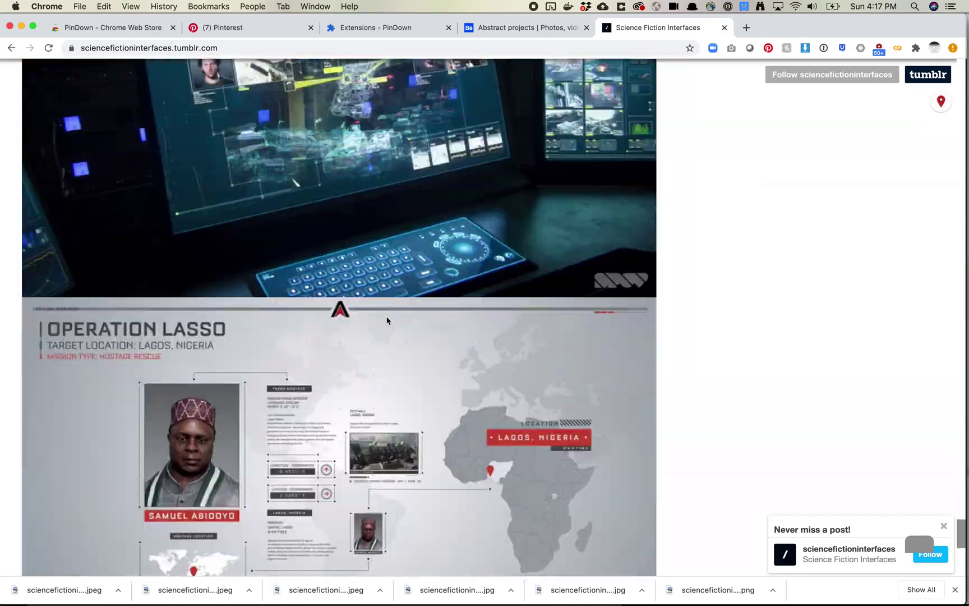
scroll(386, 320, "down", 15)
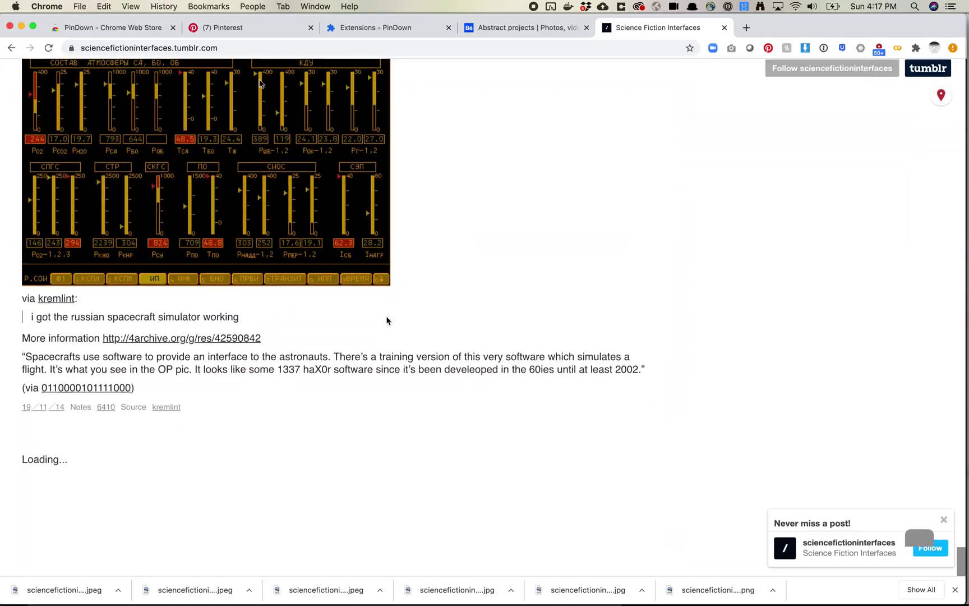
scroll(385, 320, "down", 15)
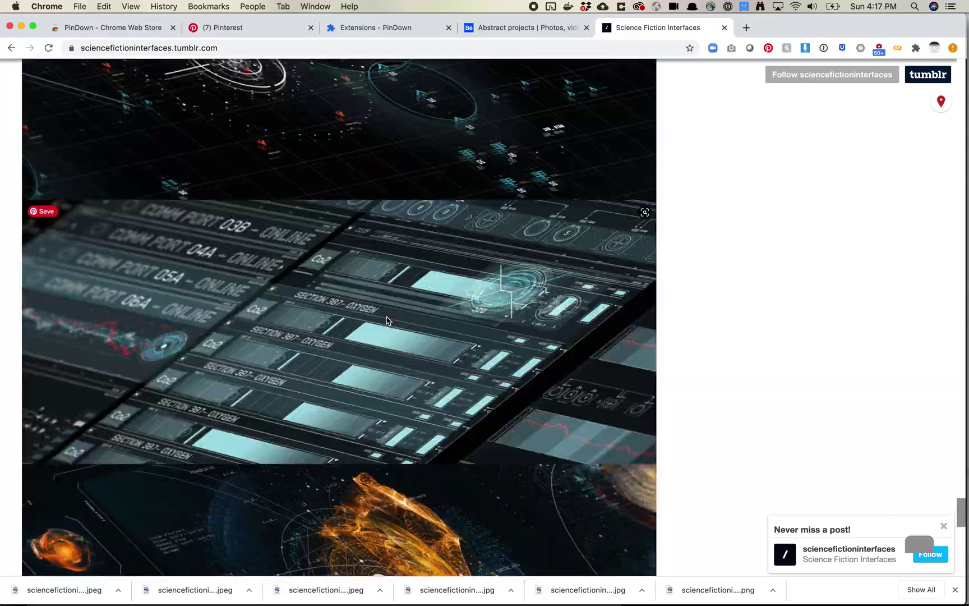
scroll(386, 320, "down", 15)
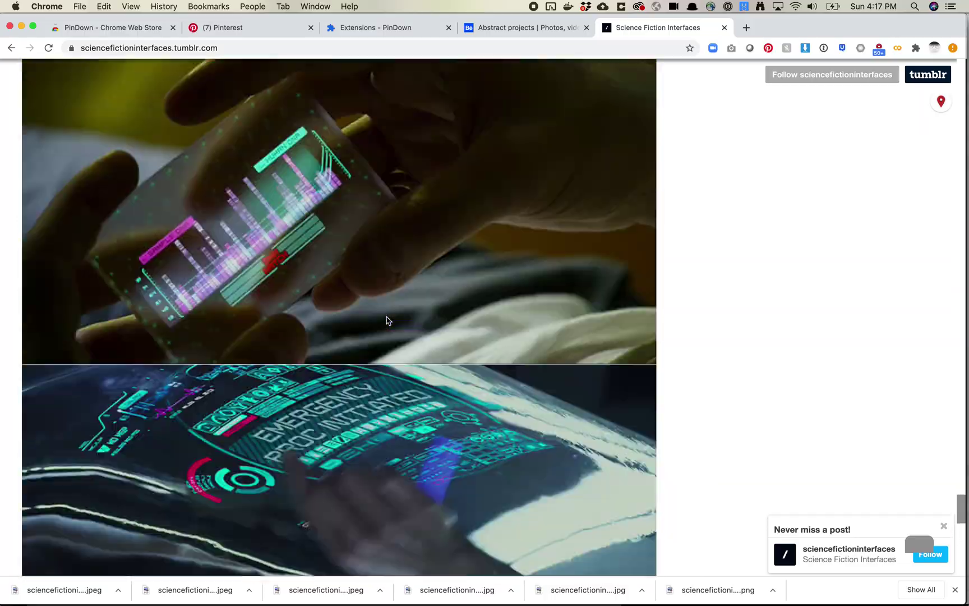
scroll(386, 320, "down", 15)
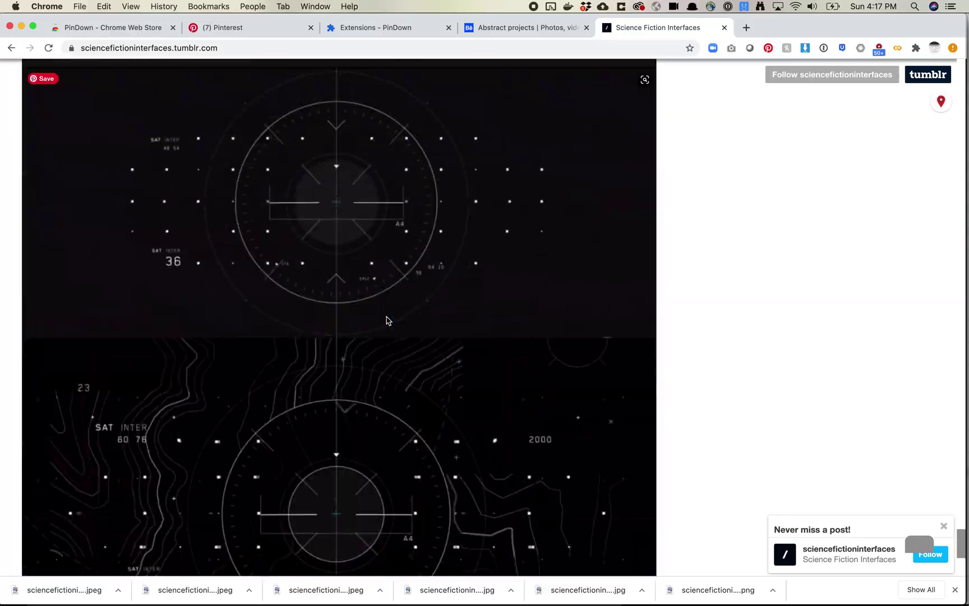
scroll(386, 320, "down", 15)
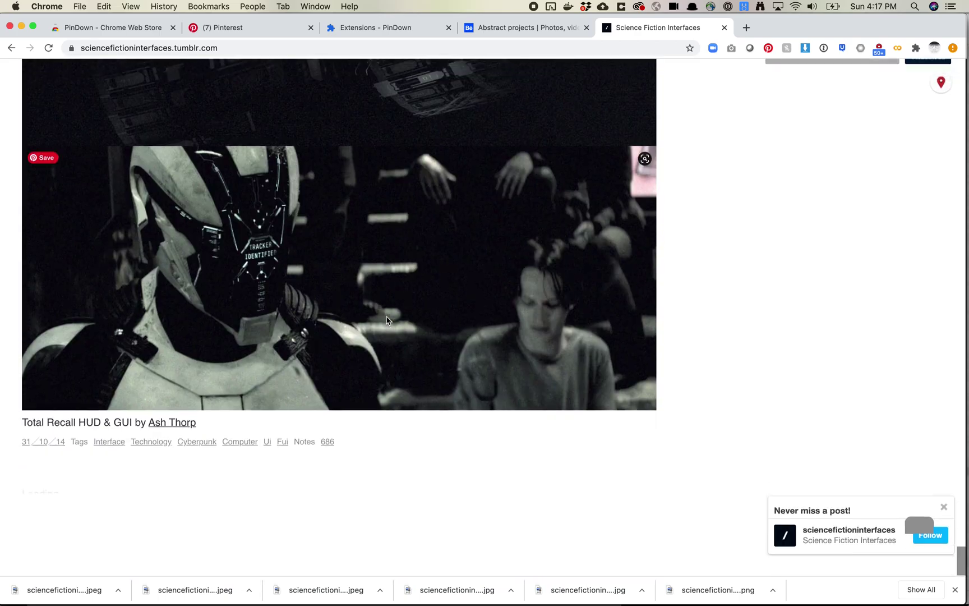
scroll(387, 320, "down", 10)
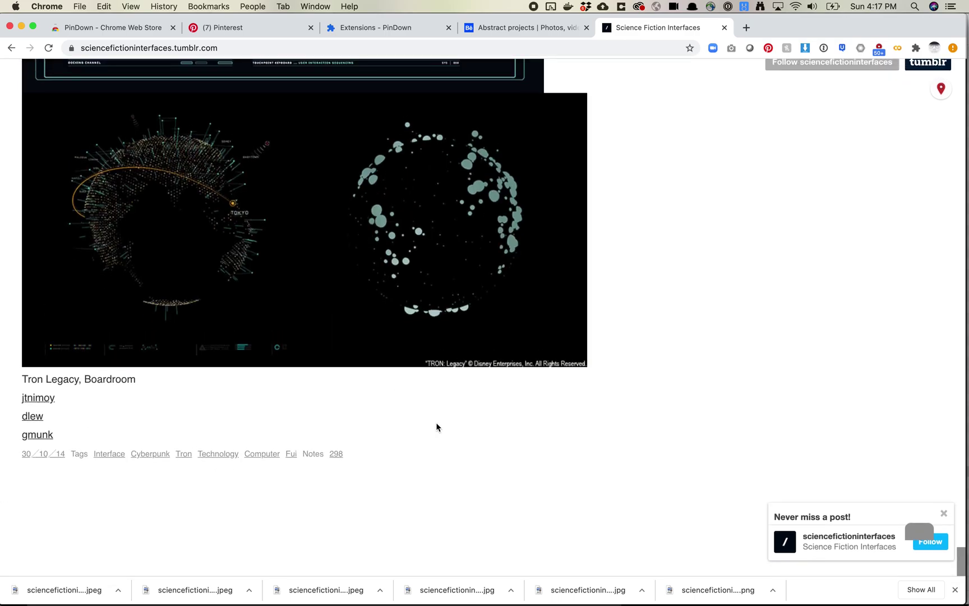
scroll(448, 392, "up", 10)
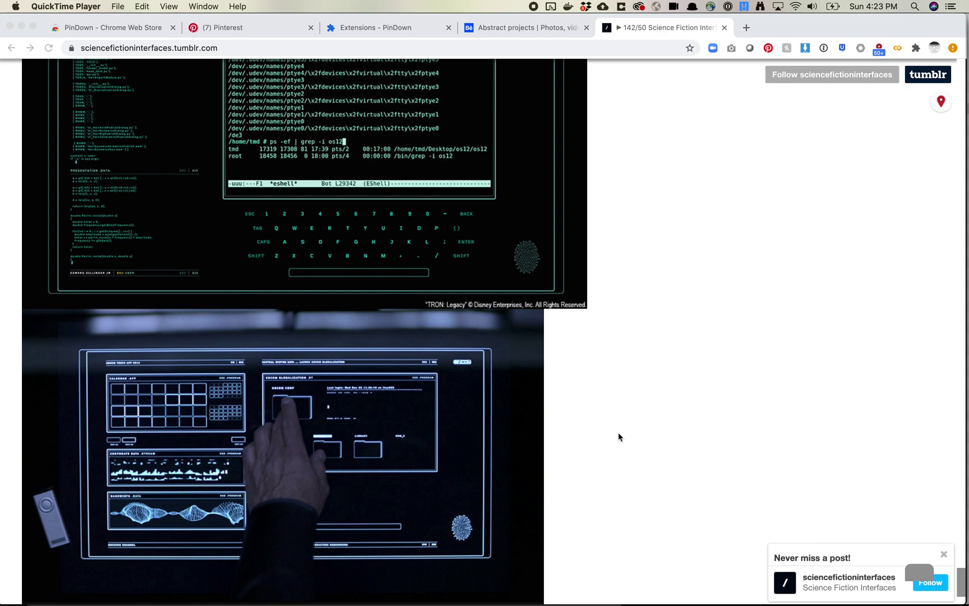
Step: Start PinDown's Let's rock! download of the blog's images, then close the panel
scroll(680, 421, "up", 4)
left_click(878, 50)
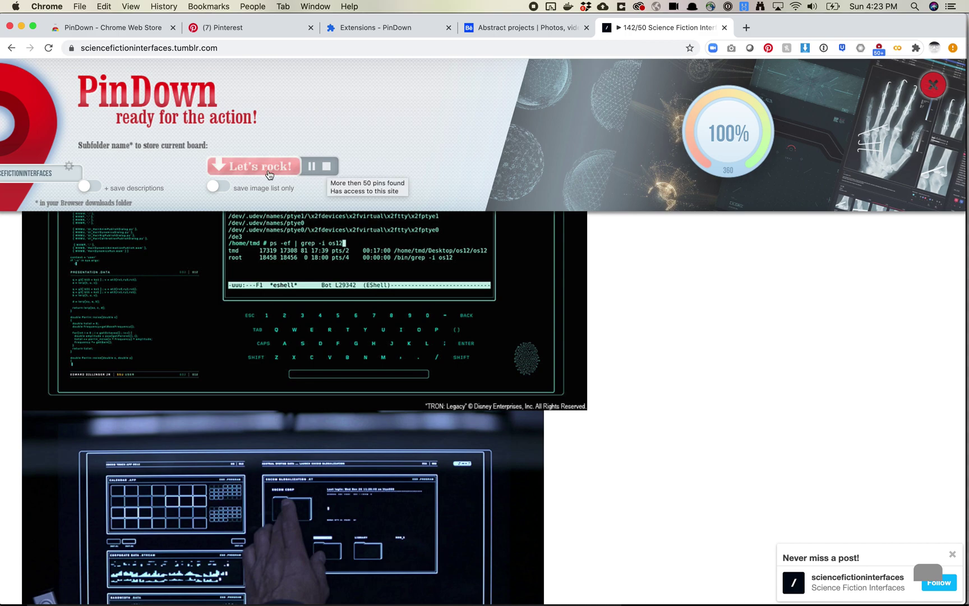
left_click(251, 166)
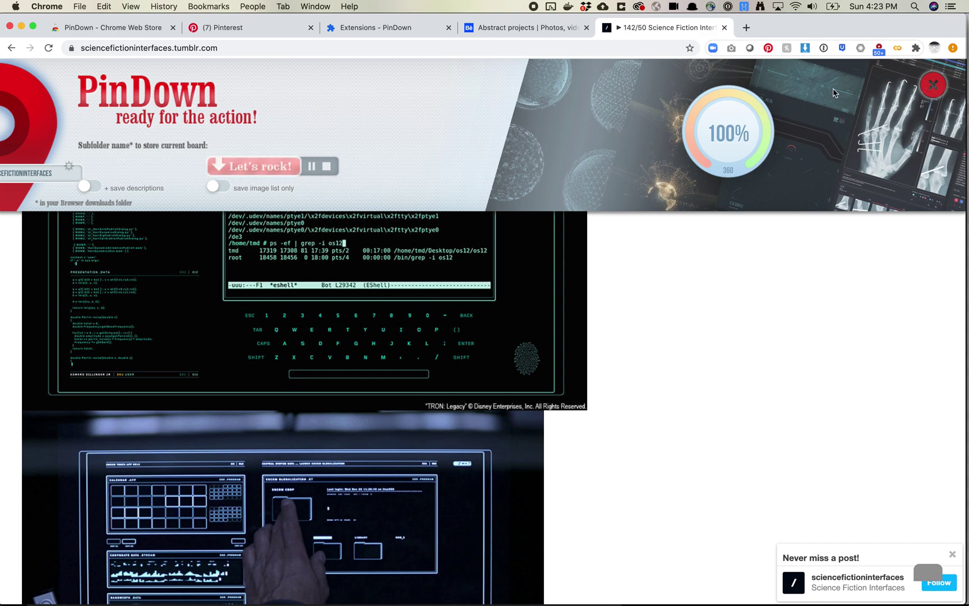
left_click(933, 85)
scroll(711, 355, "down", 2)
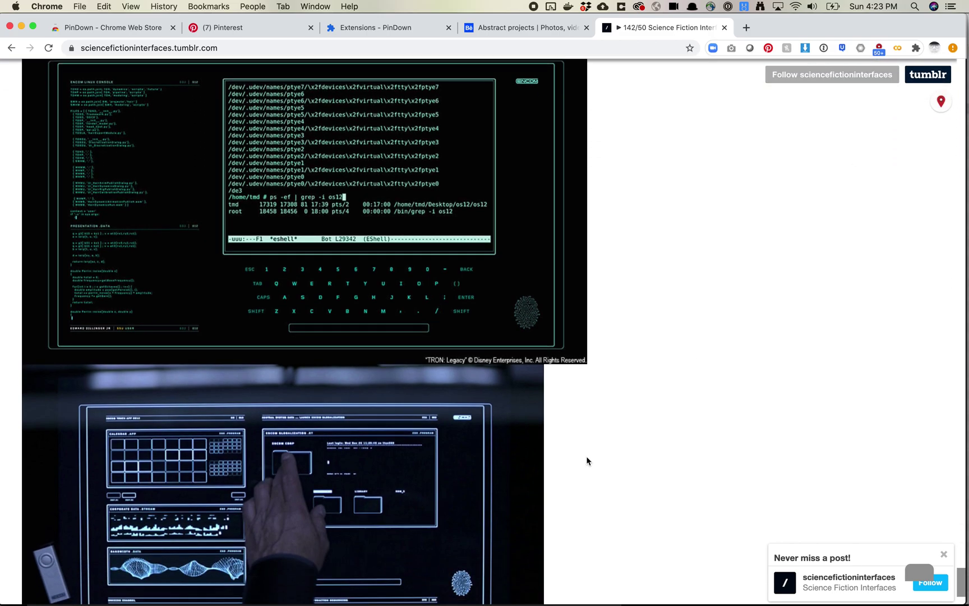
mouse_move(152, 594)
left_click(74, 580)
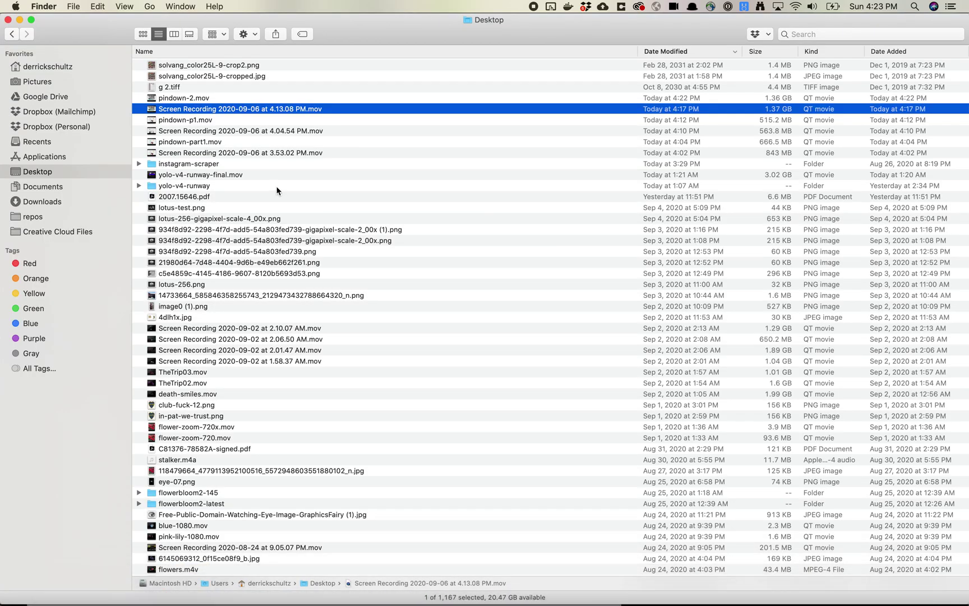
Step: Open PinDown__sciencefictioninterfaces in Downloads and Quick Look one of its 295 saved images
left_click(48, 186)
left_click(44, 201)
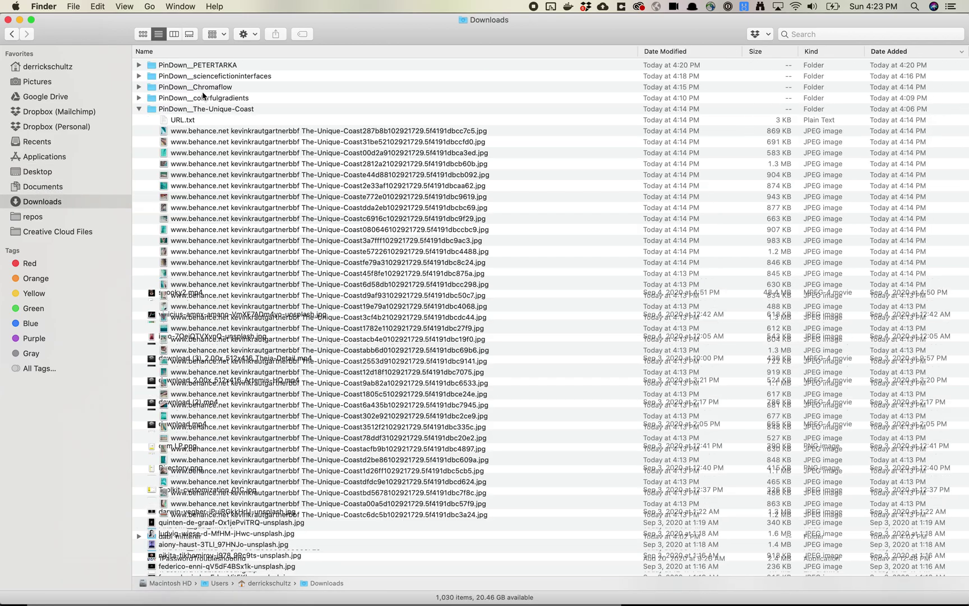
double_click(207, 76)
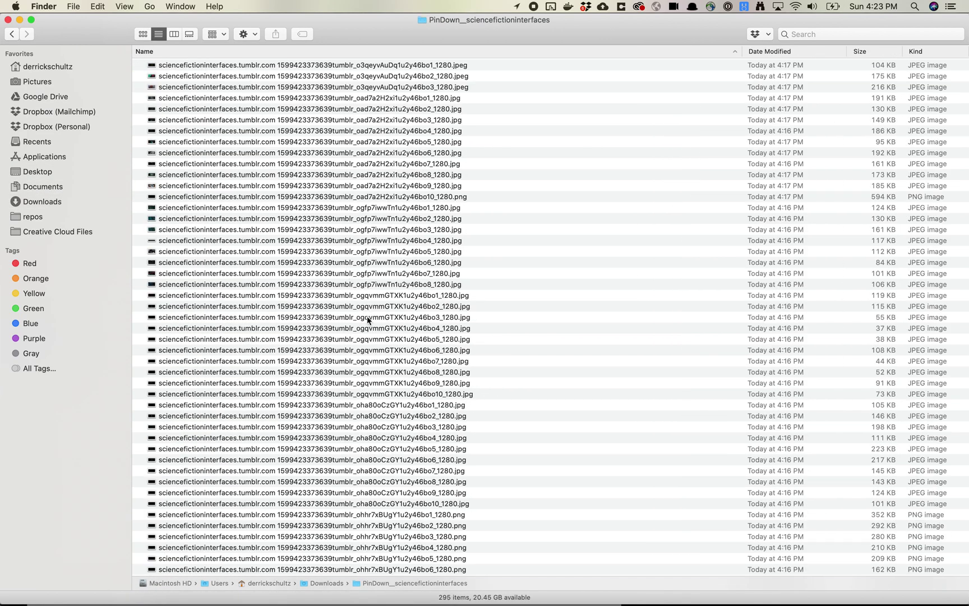
scroll(367, 318, "down", 3)
left_click(375, 396)
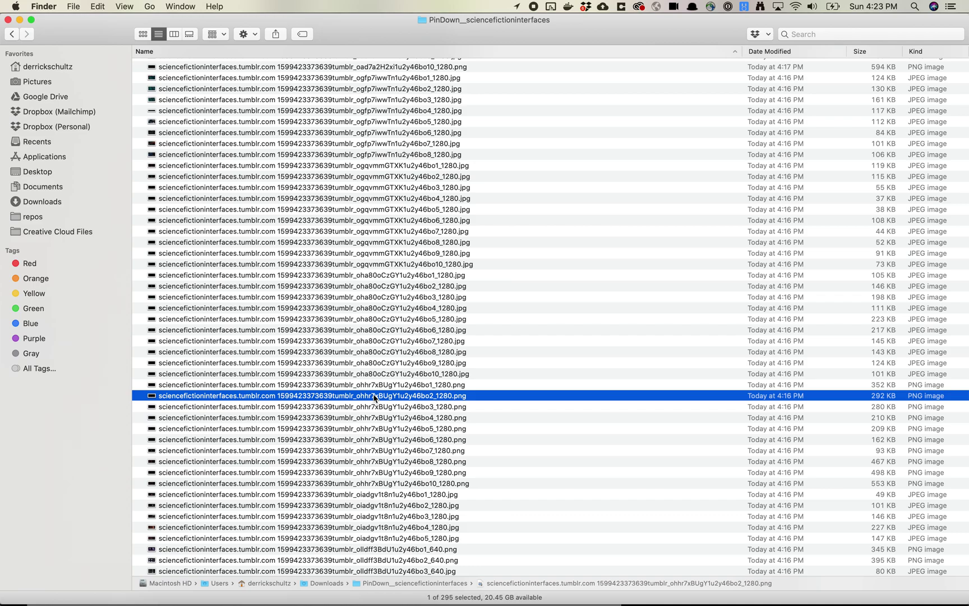
key("space")
key("space")
key("super+Tab")
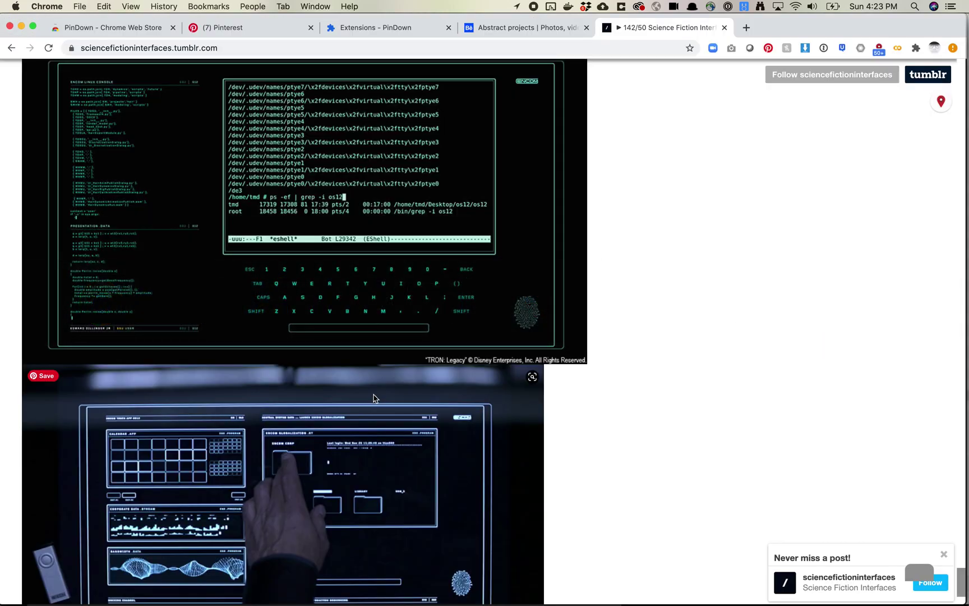
scroll(675, 385, "down", 3)
scroll(675, 384, "down", 6)
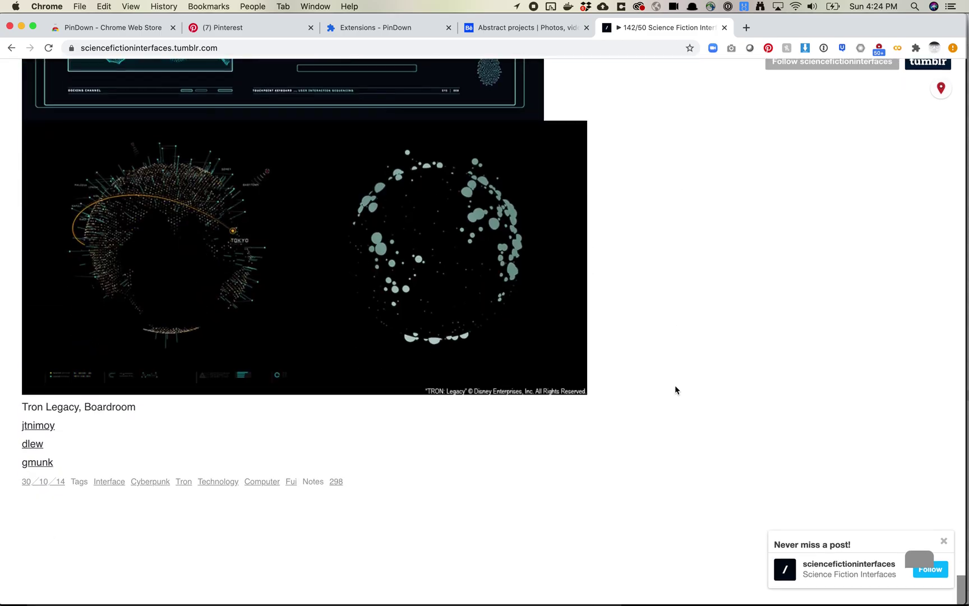
scroll(674, 385, "down", 1)
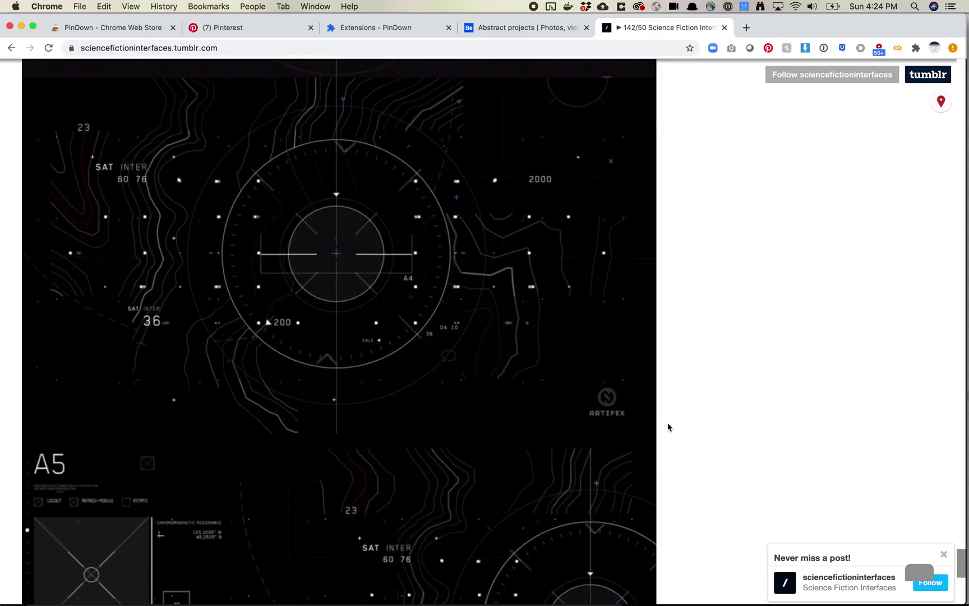
scroll(659, 331, "up", 5)
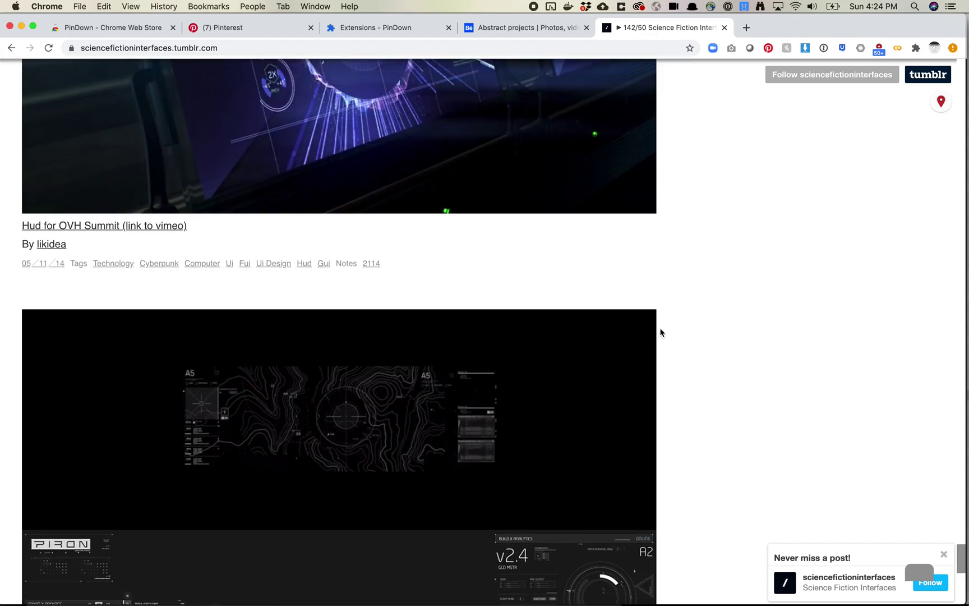
scroll(659, 332, "up", 5)
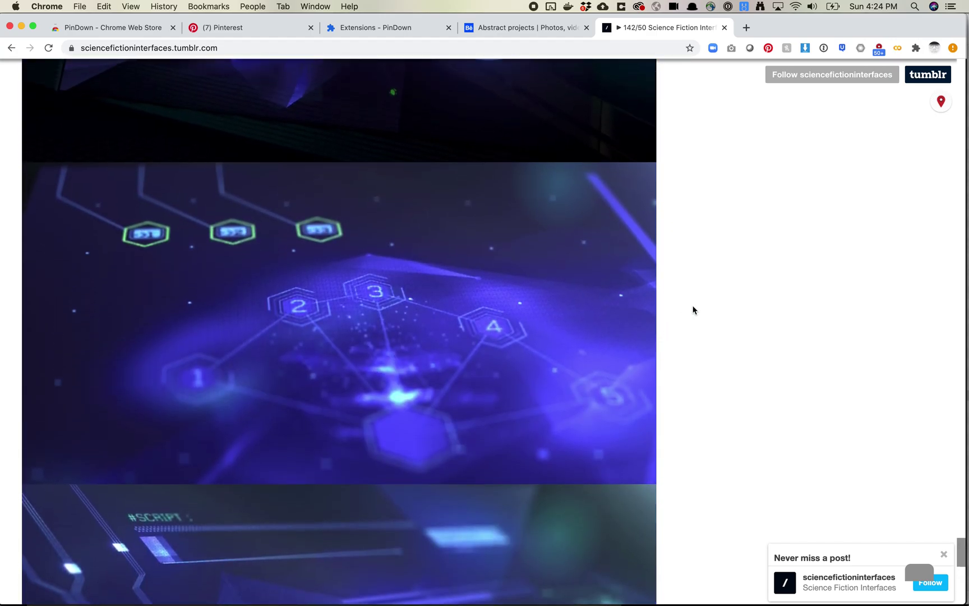
scroll(693, 310, "up", 10)
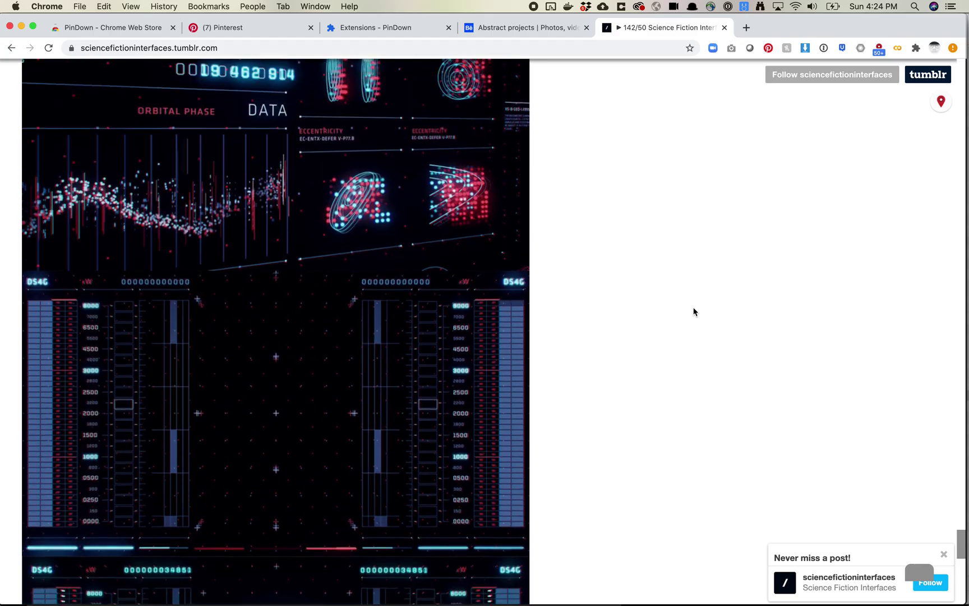
scroll(693, 311, "up", 5)
scroll(693, 312, "up", 5)
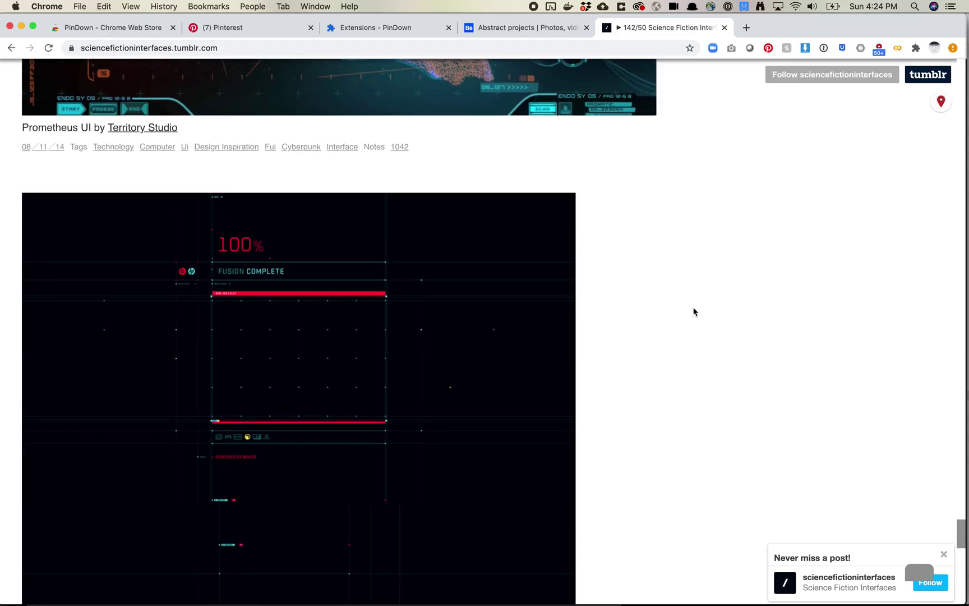
scroll(693, 311, "up", 15)
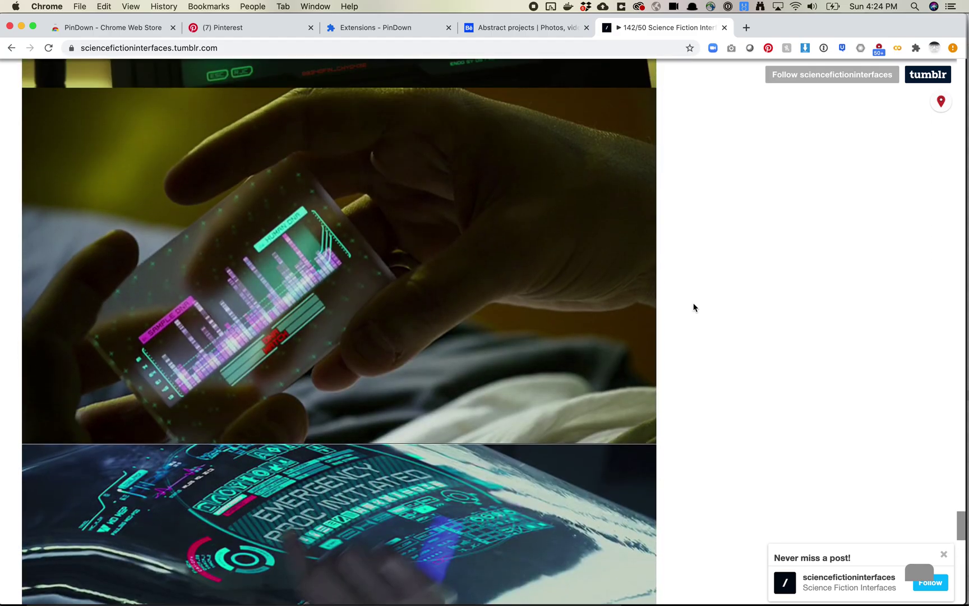
scroll(693, 307, "up", 15)
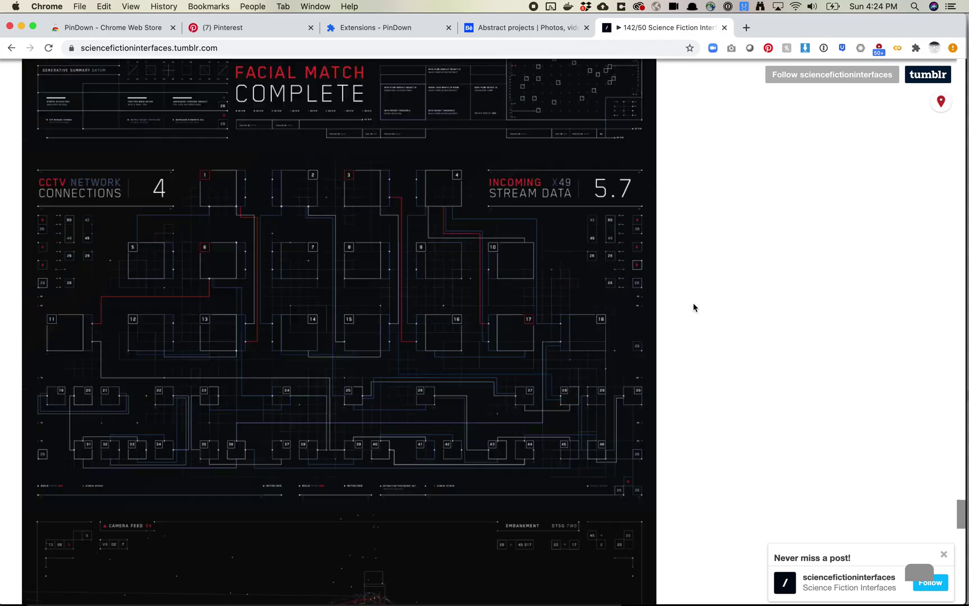
scroll(694, 307, "up", 10)
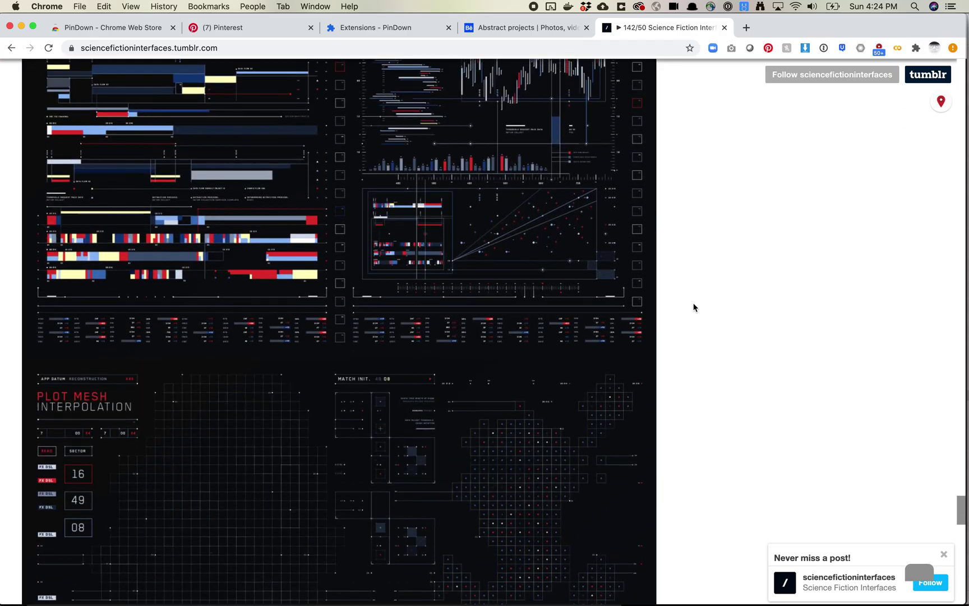
scroll(693, 307, "up", 20)
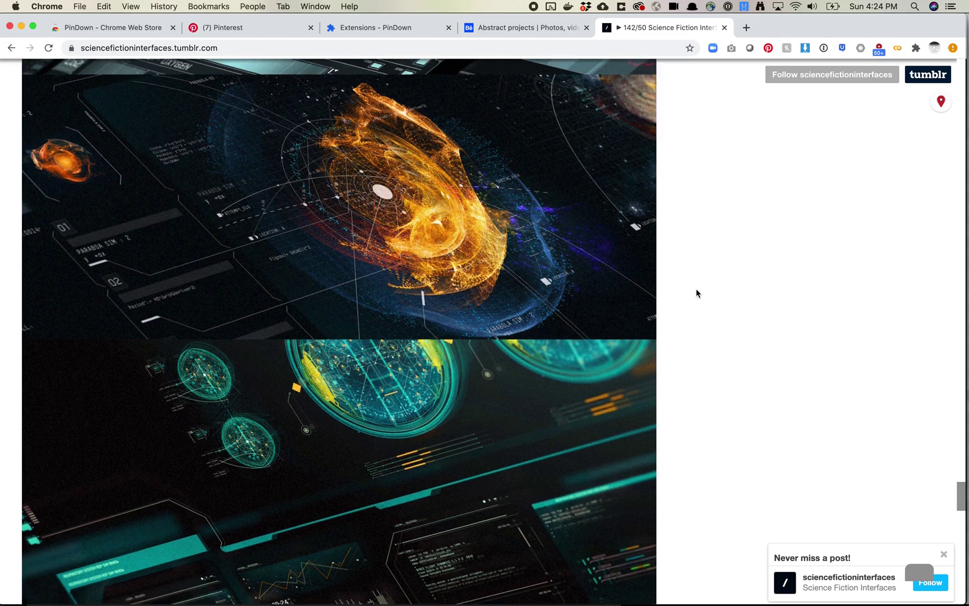
scroll(696, 289, "up", 20)
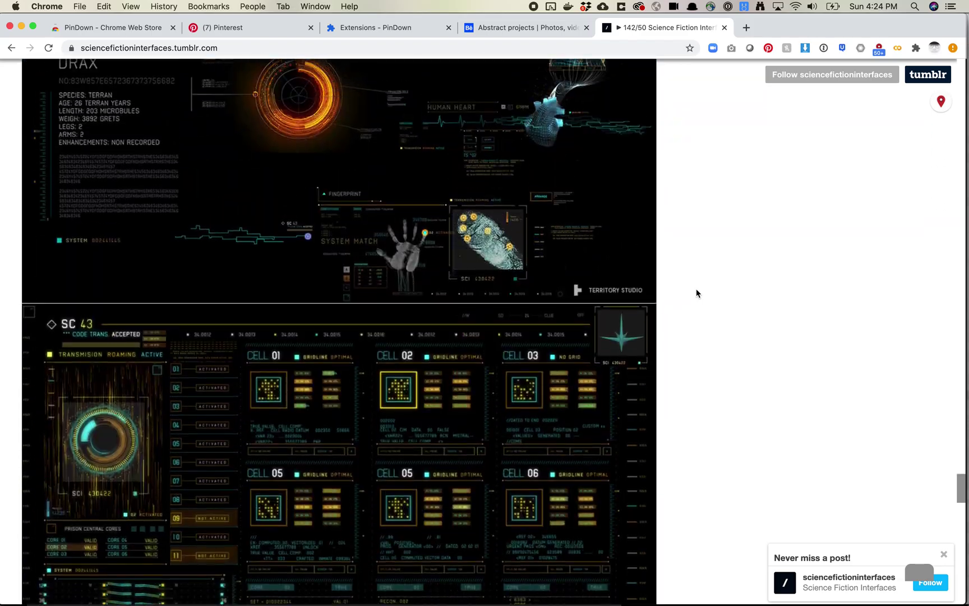
scroll(696, 289, "up", 20)
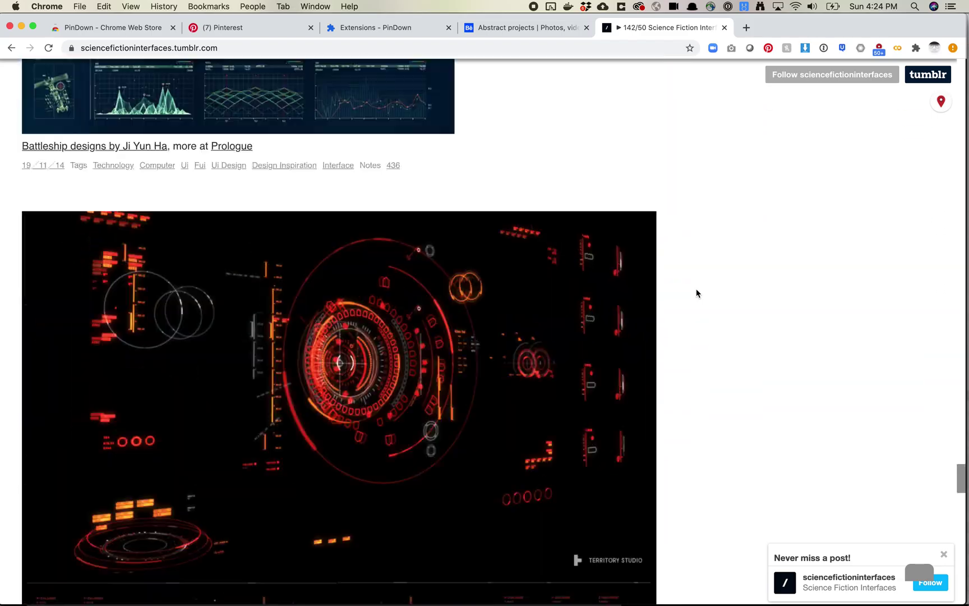
scroll(696, 288, "up", 15)
mouse_move(152, 599)
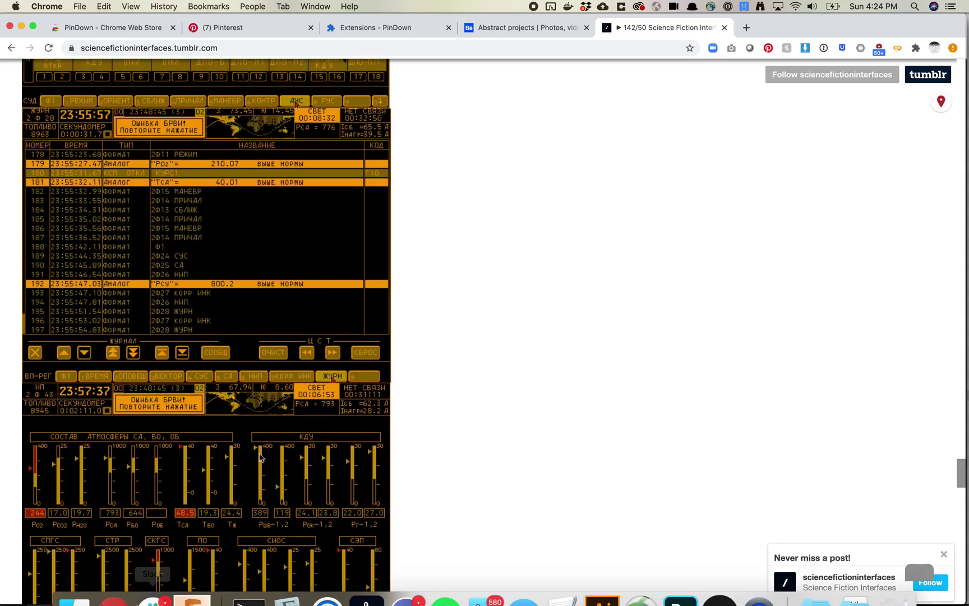
left_click(74, 586)
left_click(449, 257)
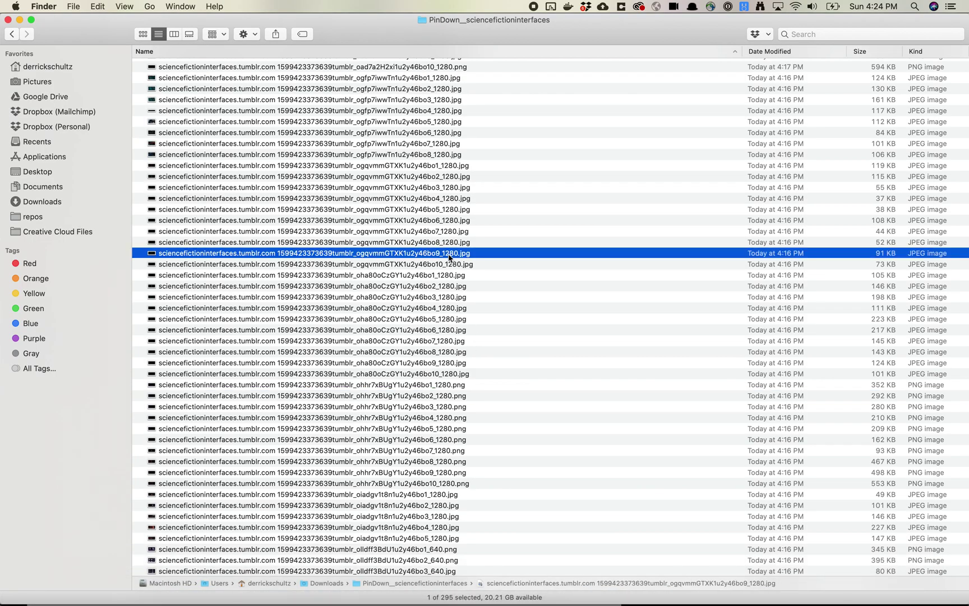
key("space")
key("Up")
key("Up")
key("Up")
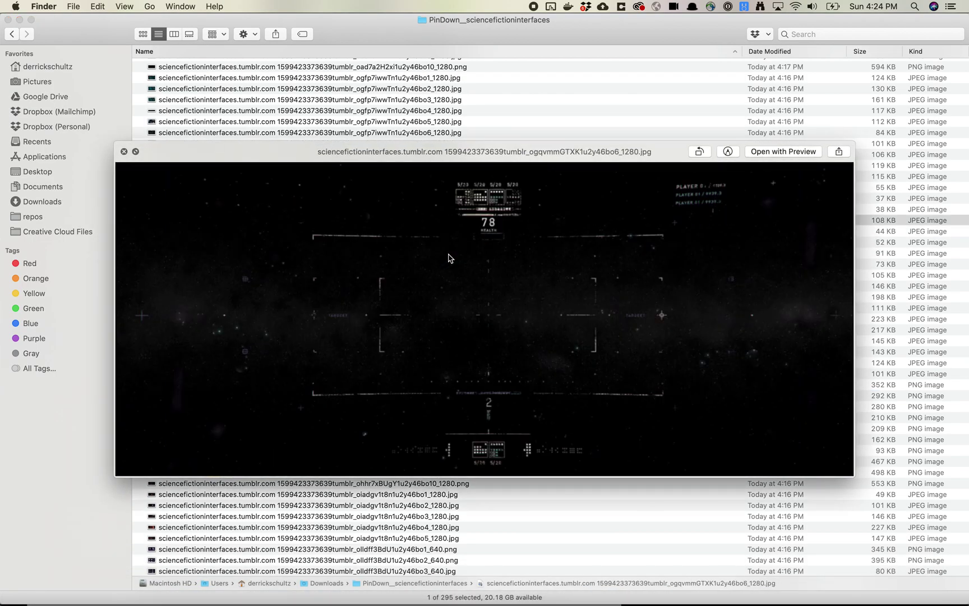
key("space")
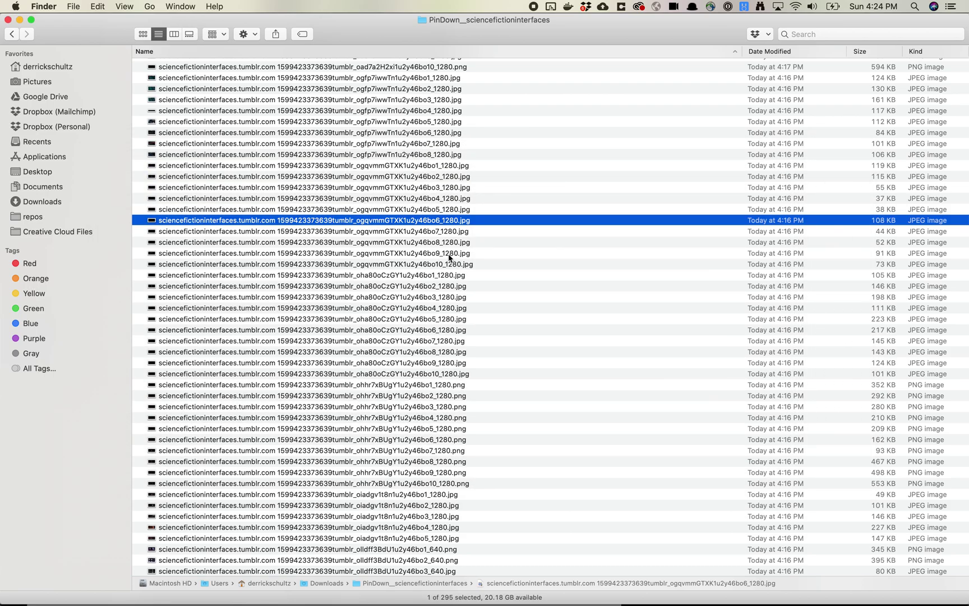
key("super+Tab")
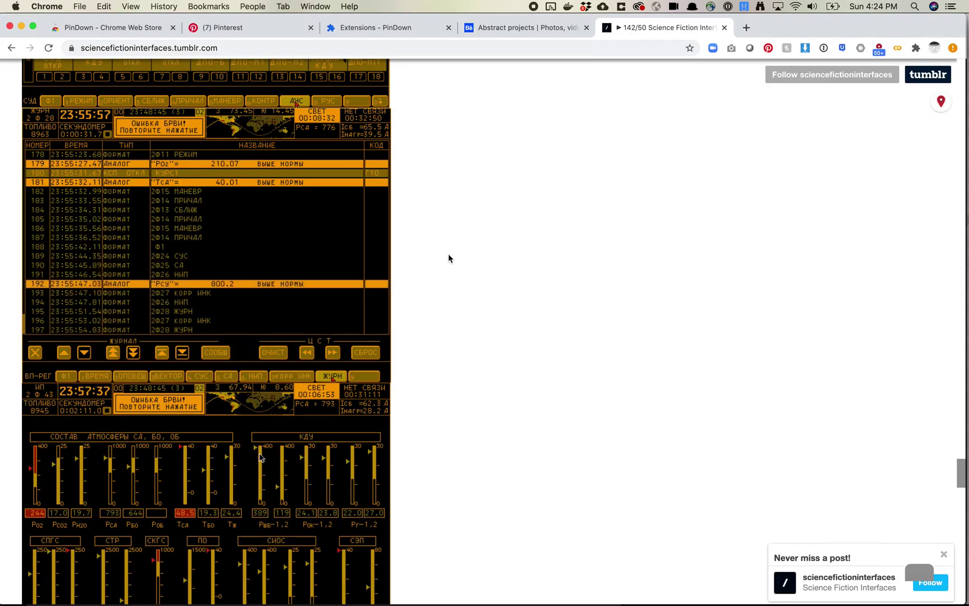